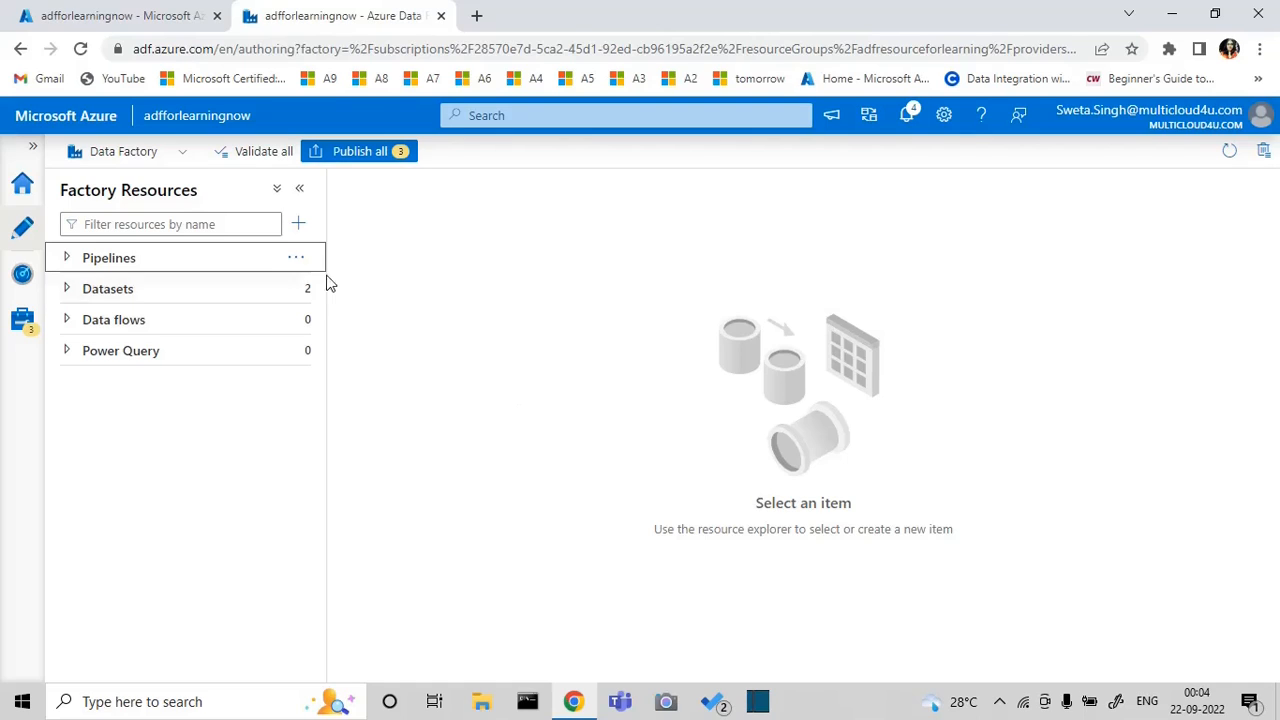
Step: Create a new pipeline and name it Add2no
{"action": "left_click", "coordinate": [299, 259]}
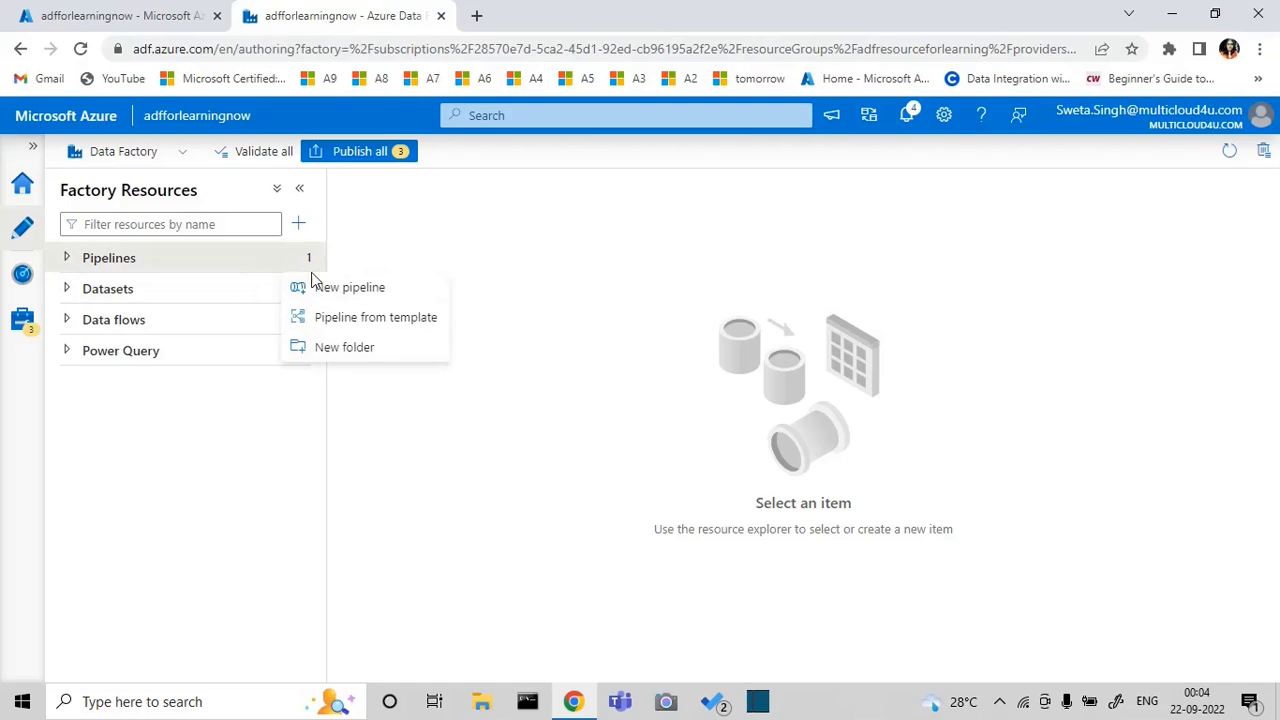
{"action": "left_click", "coordinate": [329, 288]}
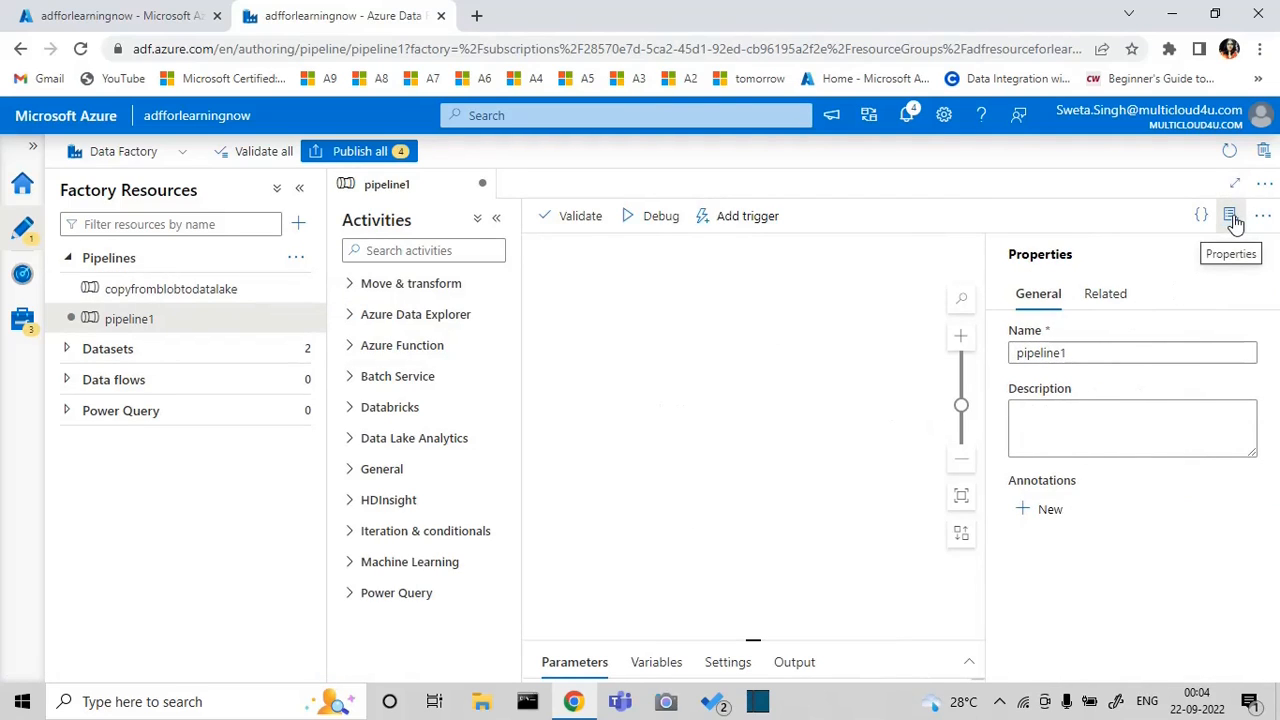
{"action": "left_click", "coordinate": [1104, 347]}
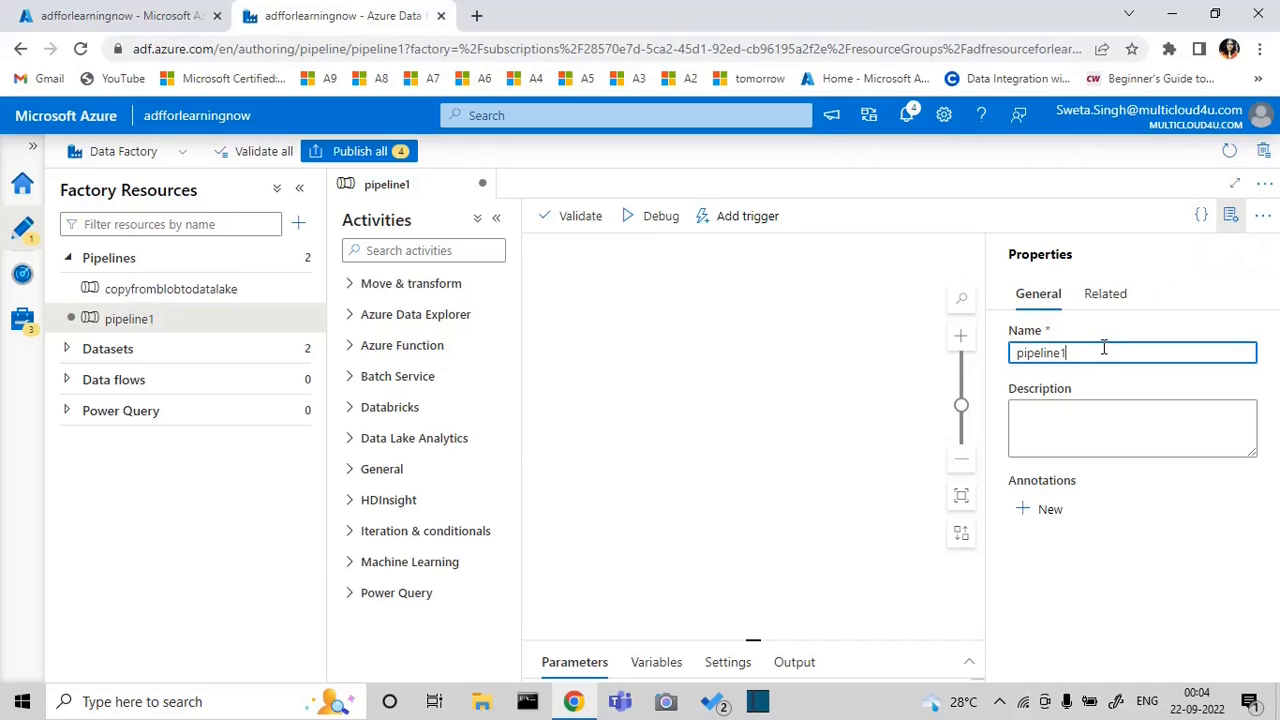
{"action": "key", "text": "BackSpace"}
{"action": "key", "text": "BackSpace"}
{"action": "key", "text": "BackSpace"}
{"action": "key", "text": "BackSpace"}
{"action": "key", "text": "BackSpace"}
{"action": "key", "text": "BackSpace"}
{"action": "key", "text": "BackSpace"}
{"action": "key", "text": "BackSpace"}
{"action": "key", "text": "BackSpace"}
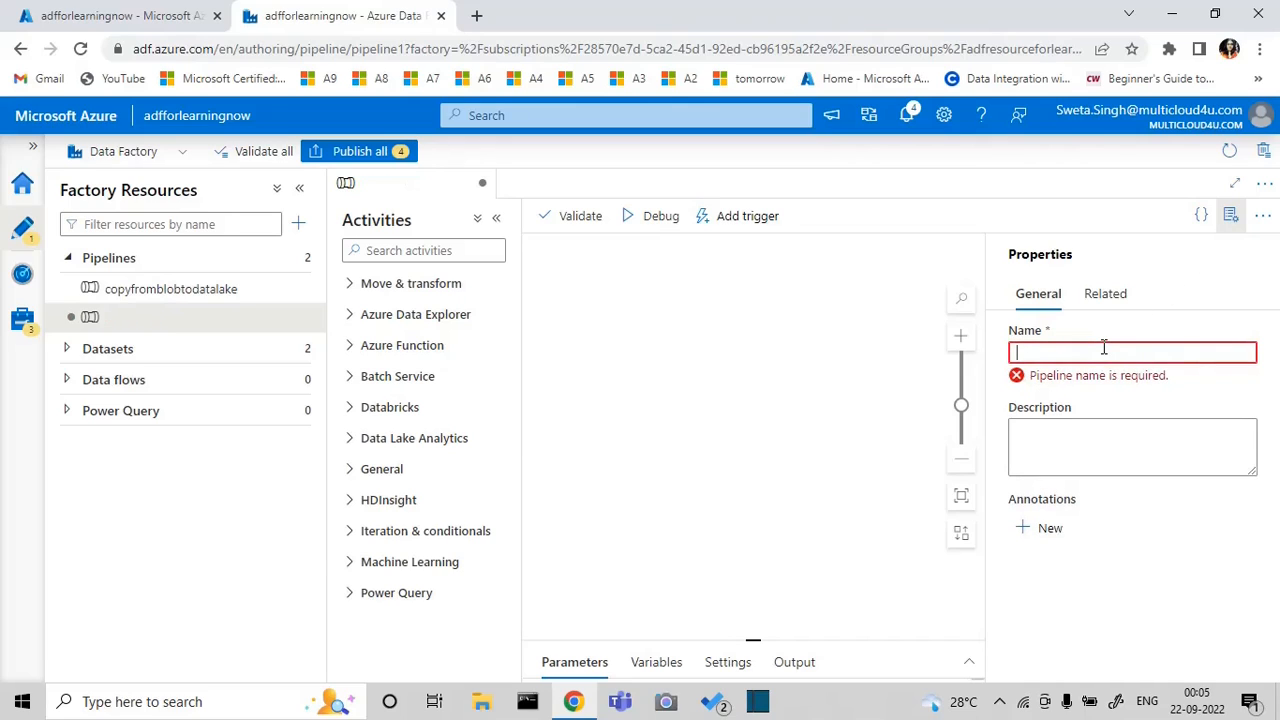
{"action": "type", "text": "Add2no"}
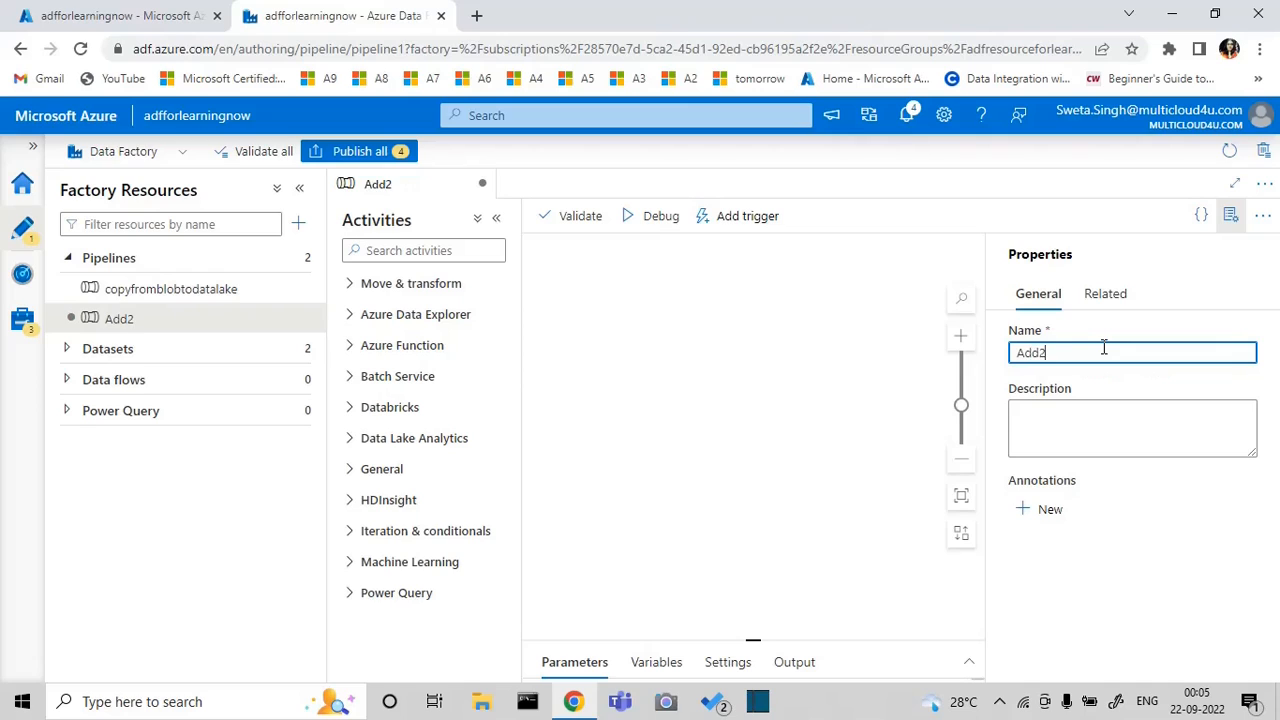
{"action": "left_click", "coordinate": [1230, 218]}
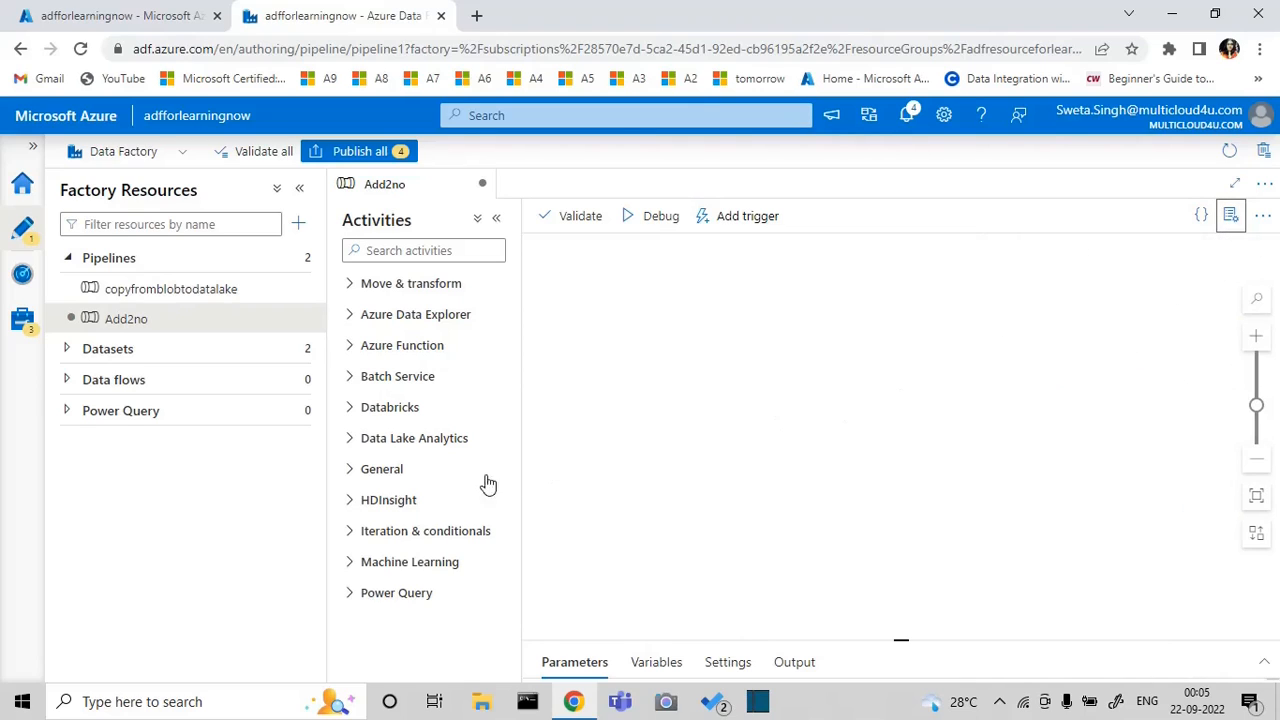
Step: Add a Set variable activity from the General activities to the Add2no pipeline canvas
{"action": "left_click", "coordinate": [352, 476]}
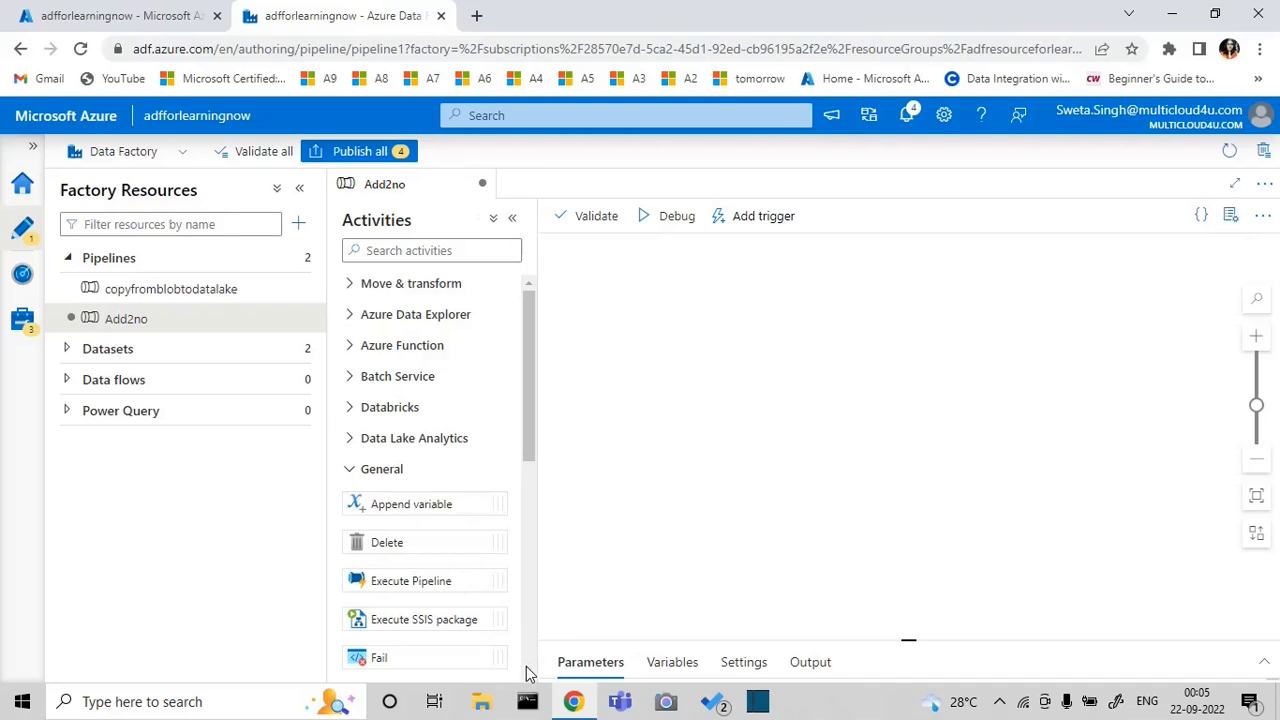
{"action": "left_click_drag", "start_coordinate": [530, 677], "coordinate": [530, 677]}
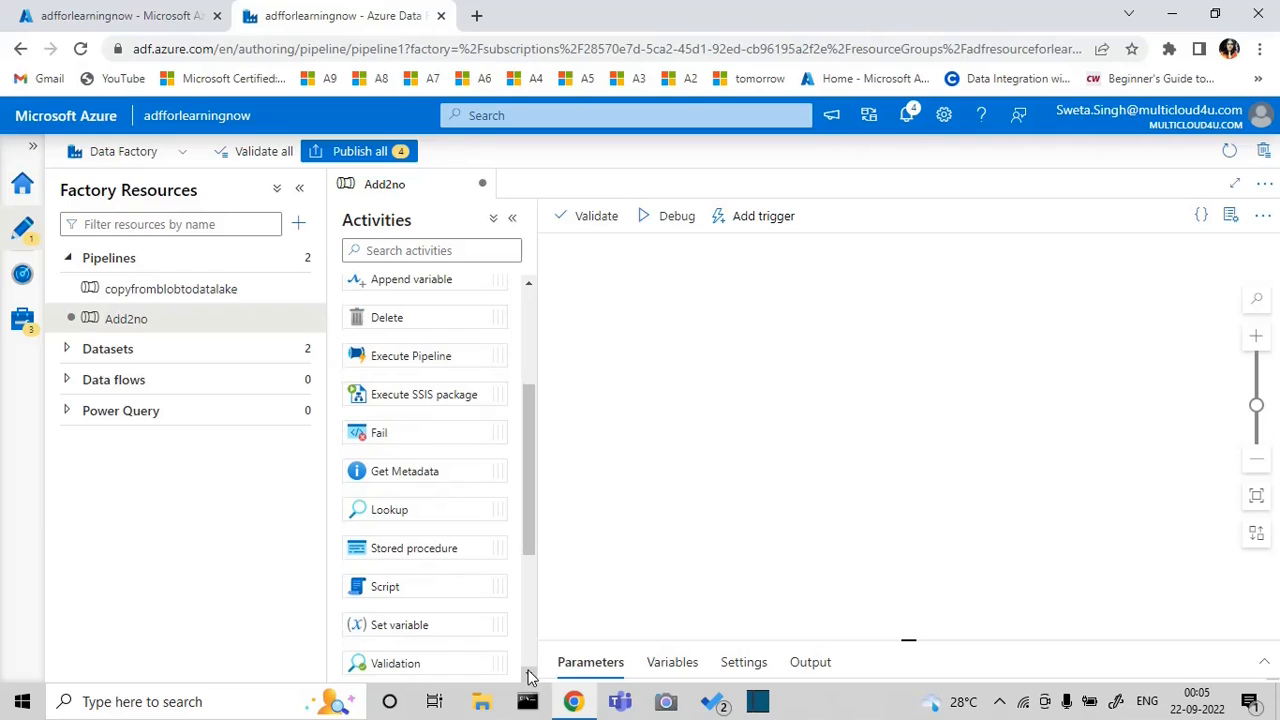
{"action": "left_click_drag", "start_coordinate": [466, 621], "coordinate": [846, 392]}
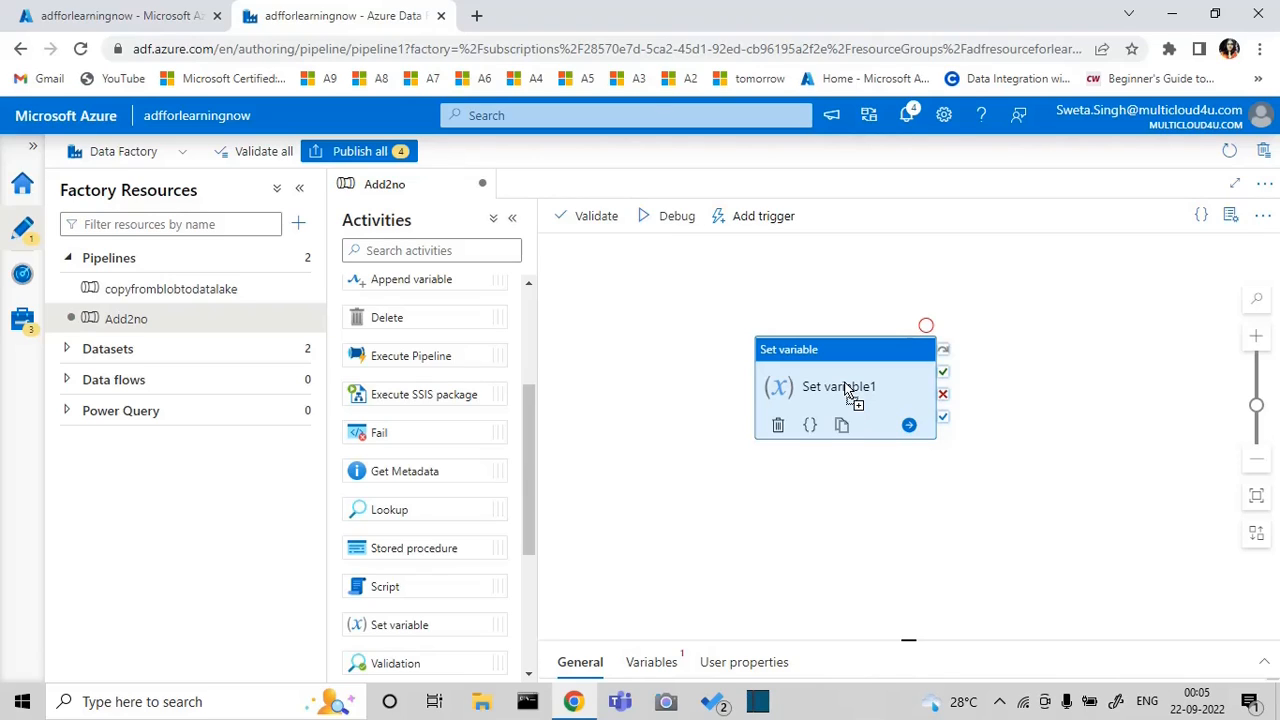
Step: Add three new variable rows to the Add2no pipeline itself, not to the activity
{"action": "left_click", "coordinate": [983, 494]}
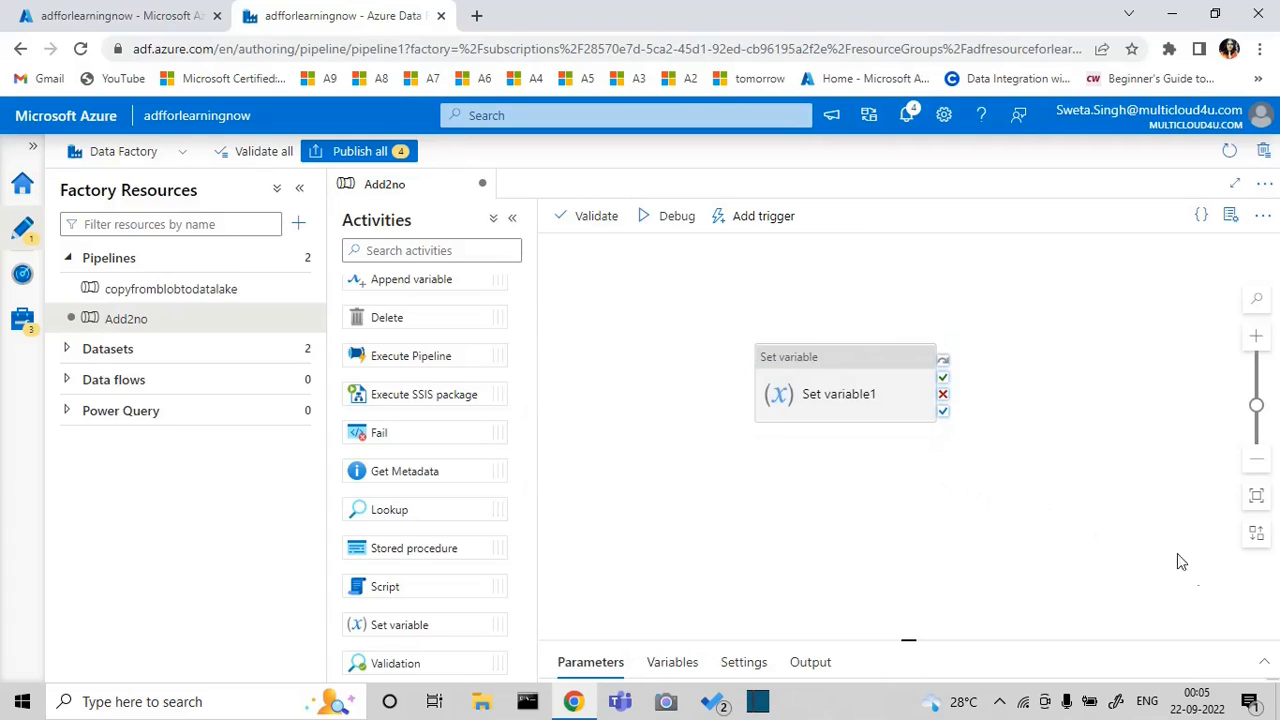
{"action": "left_click", "coordinate": [1265, 666]}
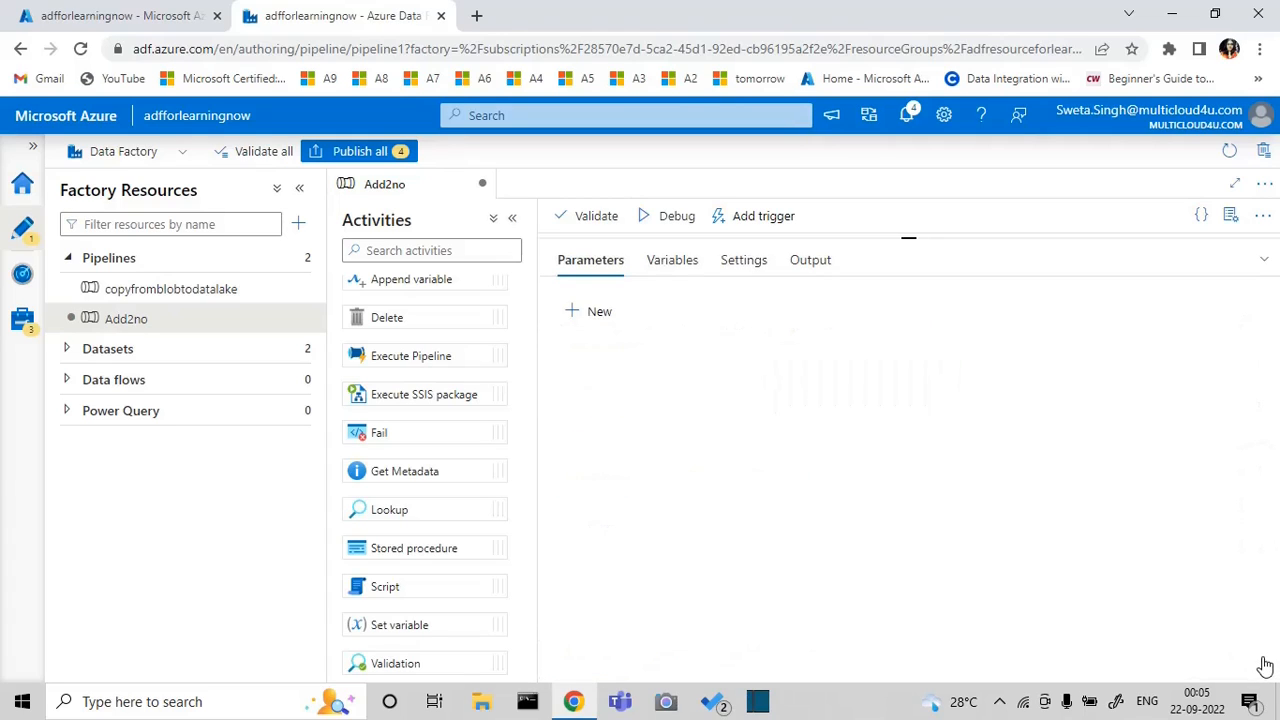
{"action": "left_click", "coordinate": [676, 270]}
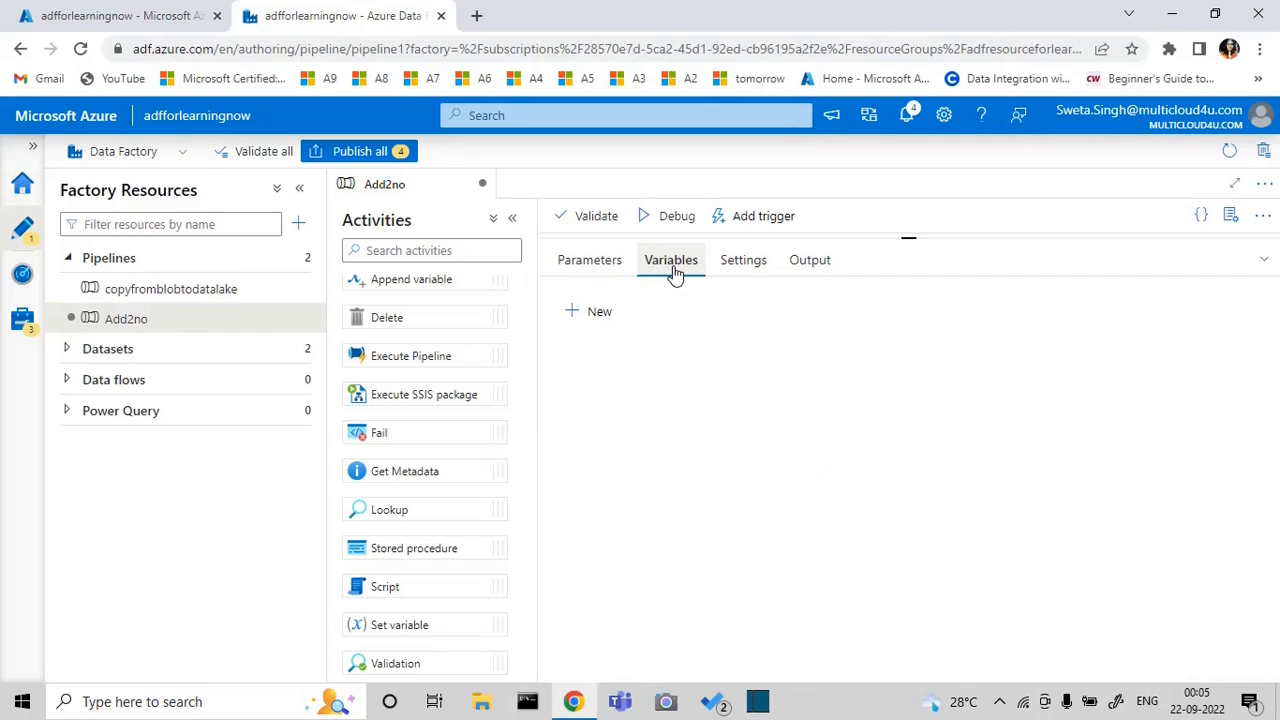
{"action": "left_click", "coordinate": [600, 312]}
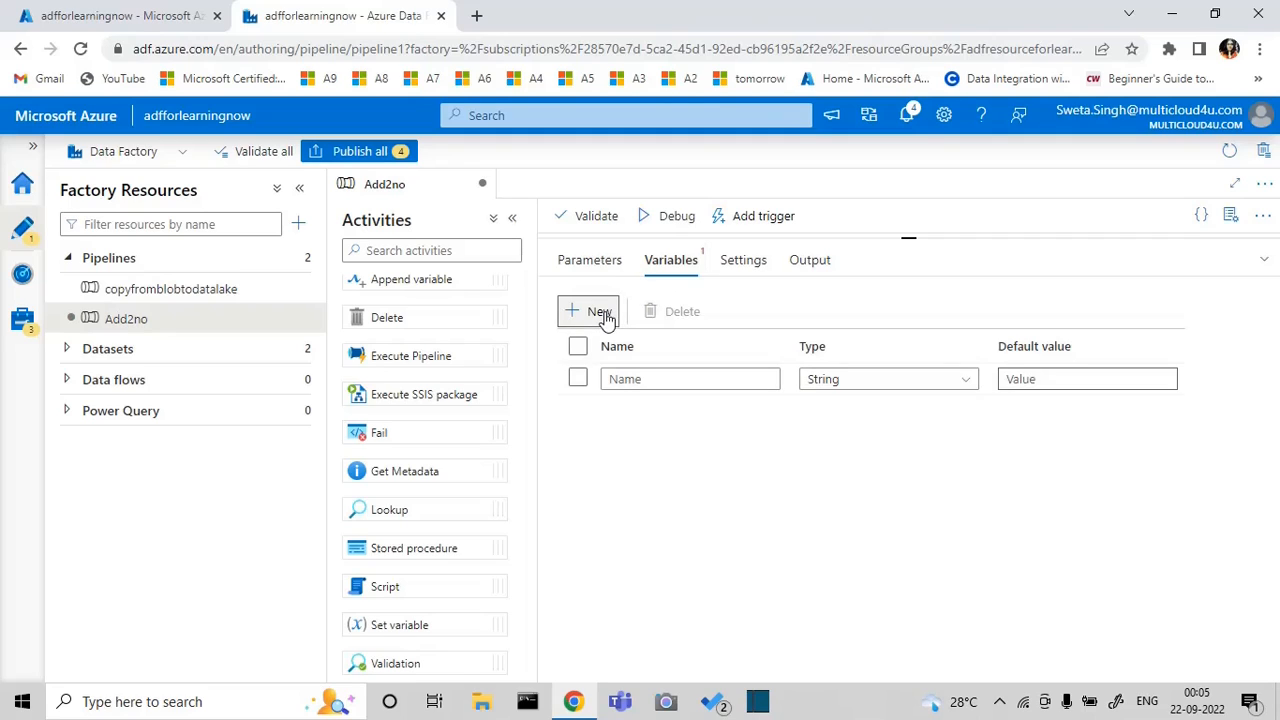
{"action": "left_click", "coordinate": [600, 312]}
{"action": "left_click", "coordinate": [600, 312]}
Step: Name the three pipeline variables num1, num2 and sum
{"action": "left_click", "coordinate": [636, 378]}
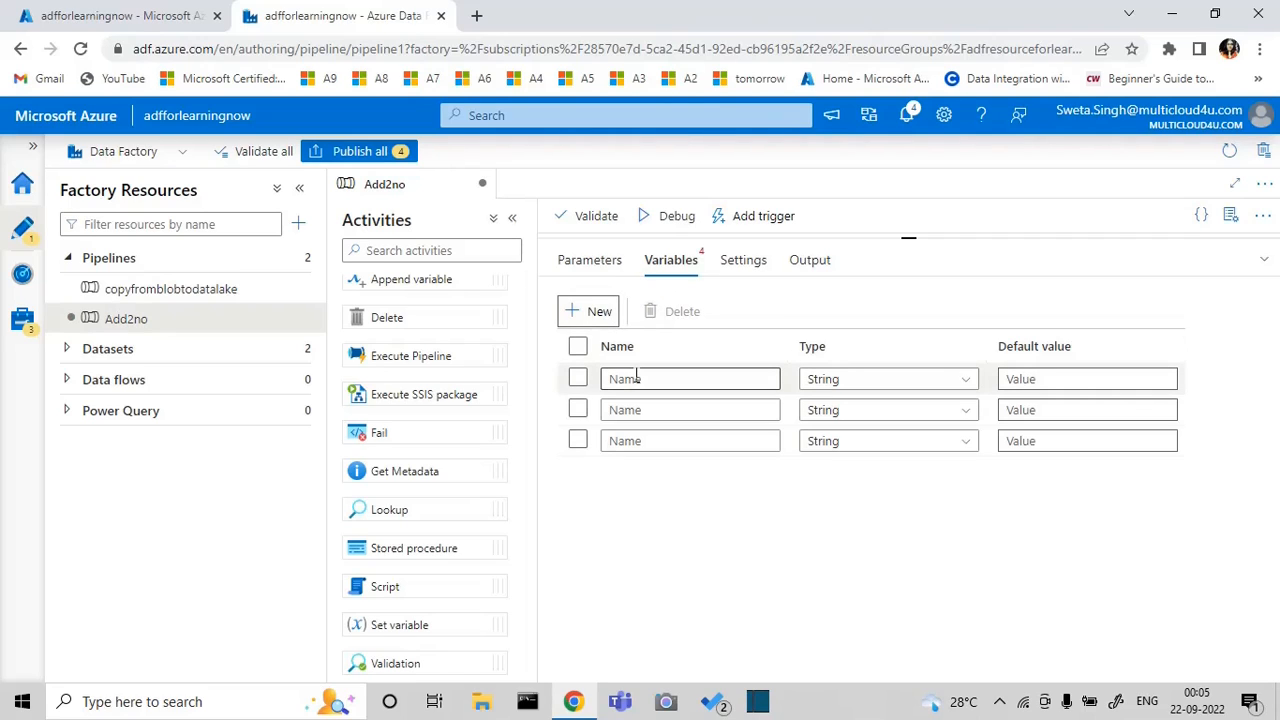
{"action": "type", "text": "num"}
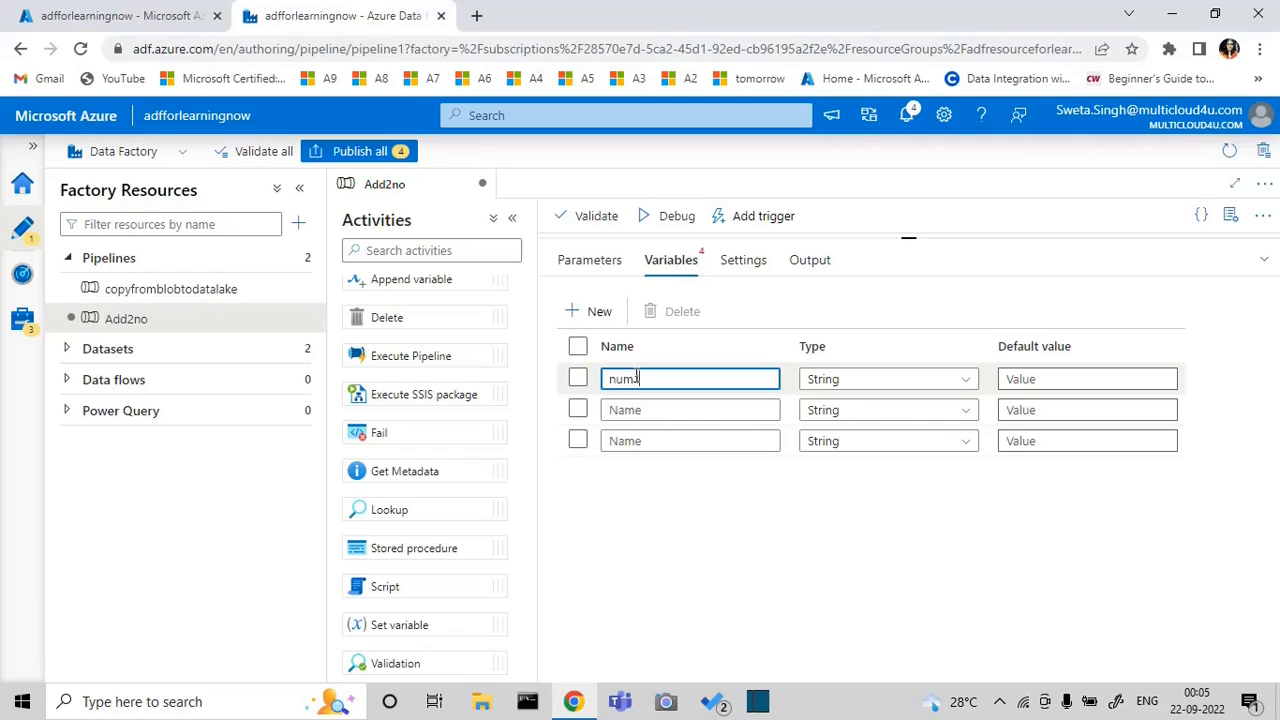
{"action": "type", "text": "1"}
{"action": "left_click", "coordinate": [644, 409]}
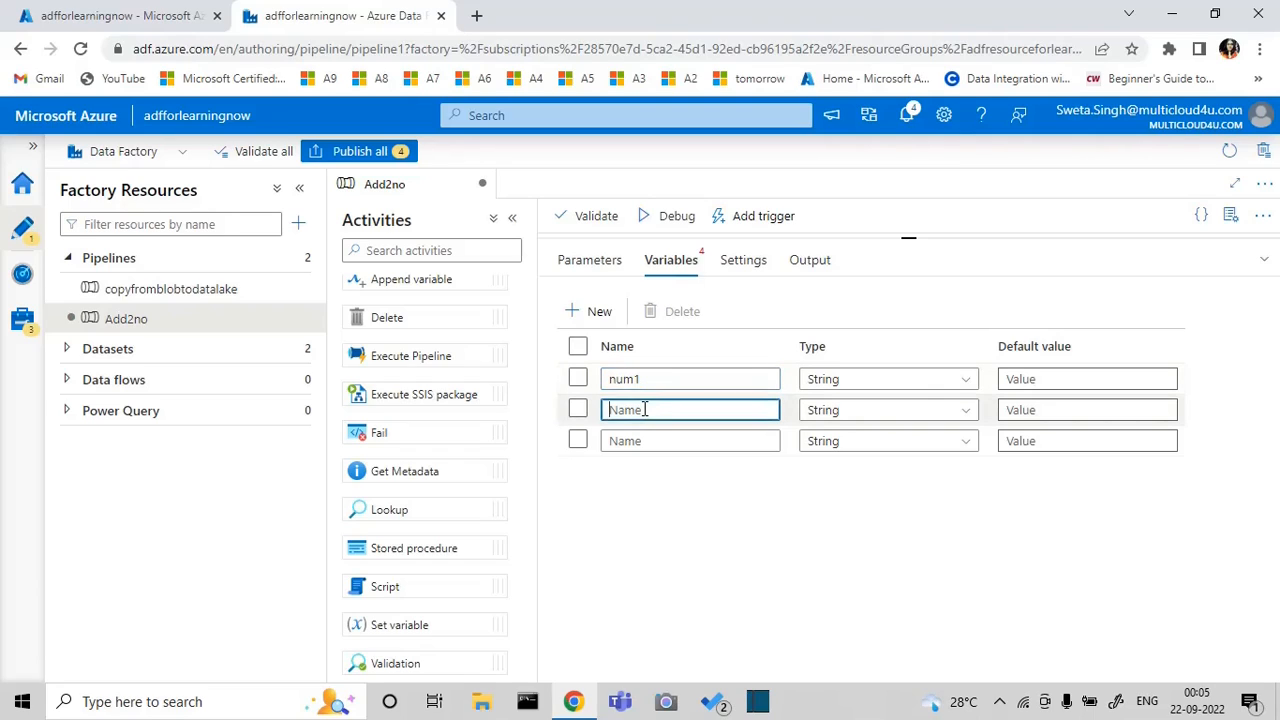
{"action": "type", "text": "num2"}
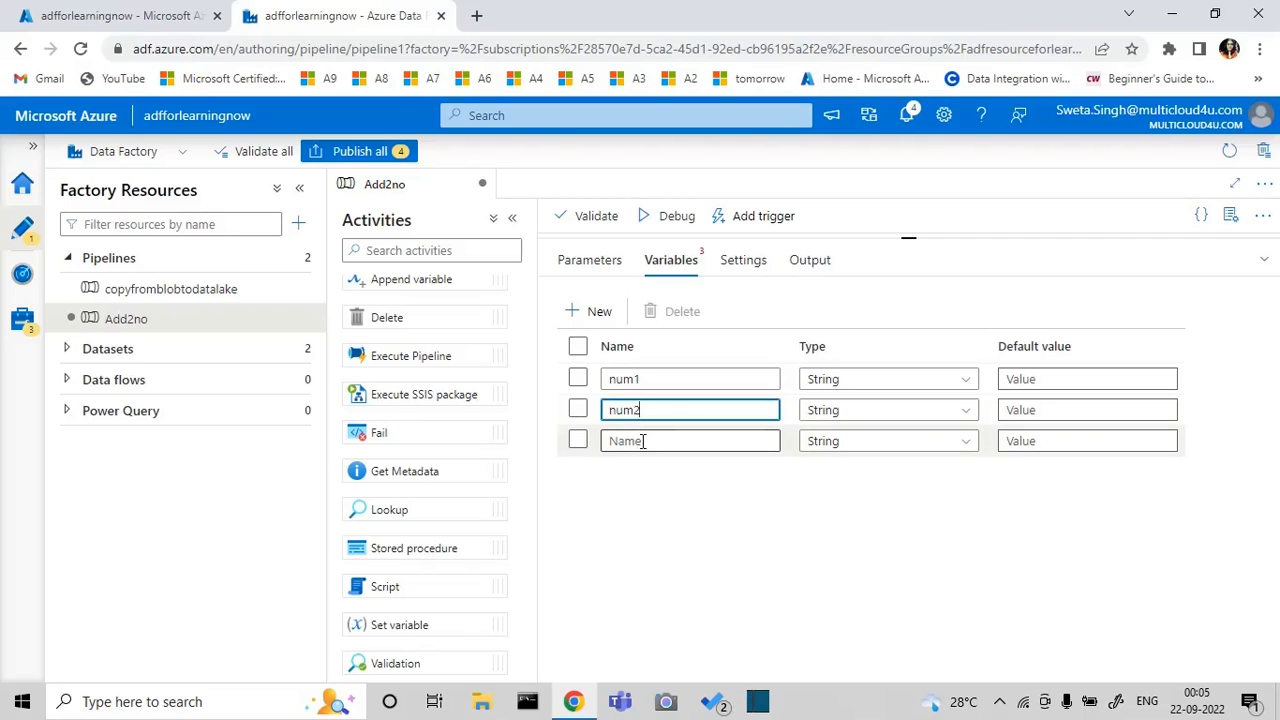
{"action": "left_click", "coordinate": [643, 440]}
{"action": "type", "text": "sum"}
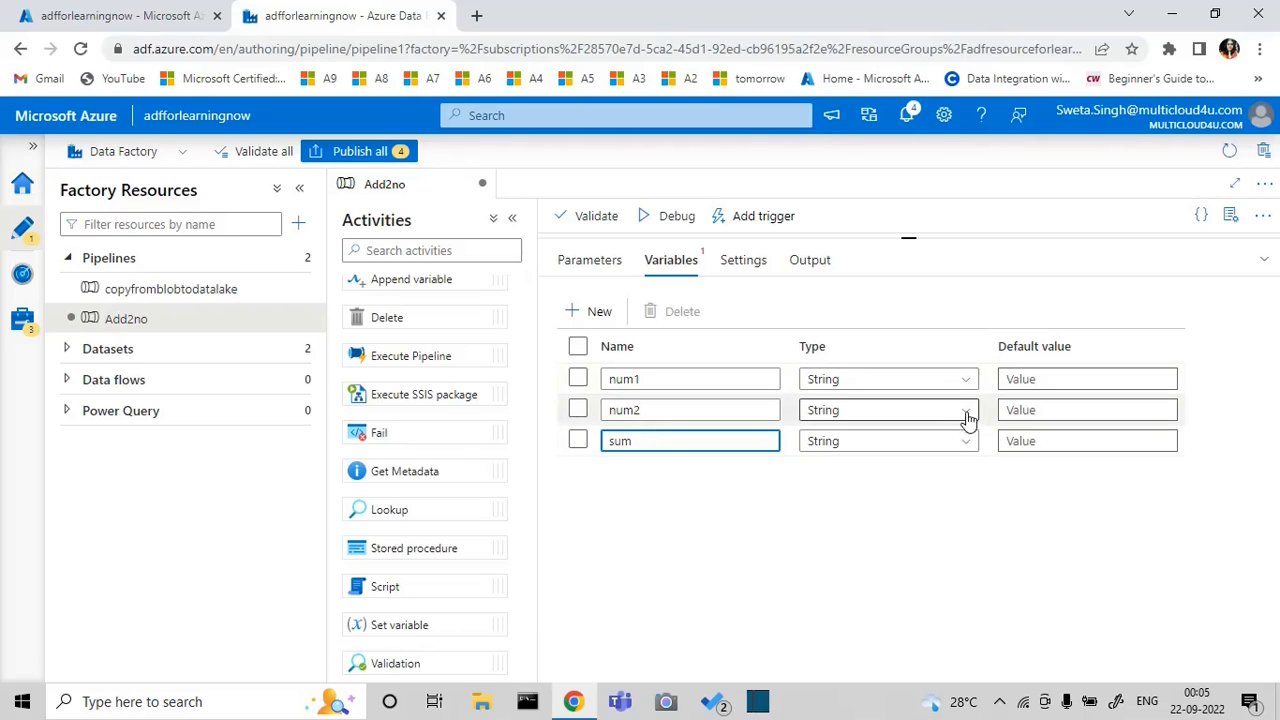
Step: Set the default values of the pipeline variables to 23 for num1 and 7 for num2
{"action": "left_click", "coordinate": [1048, 382]}
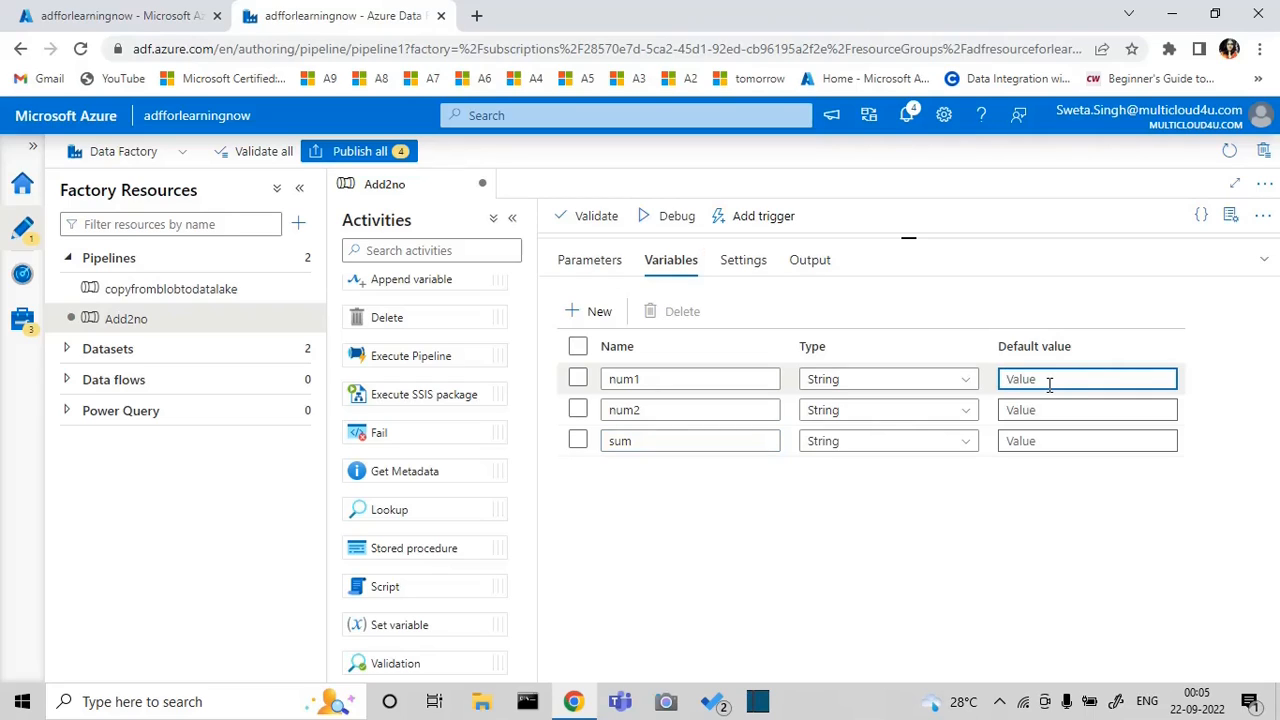
{"action": "type", "text": "23"}
{"action": "left_click", "coordinate": [1035, 411]}
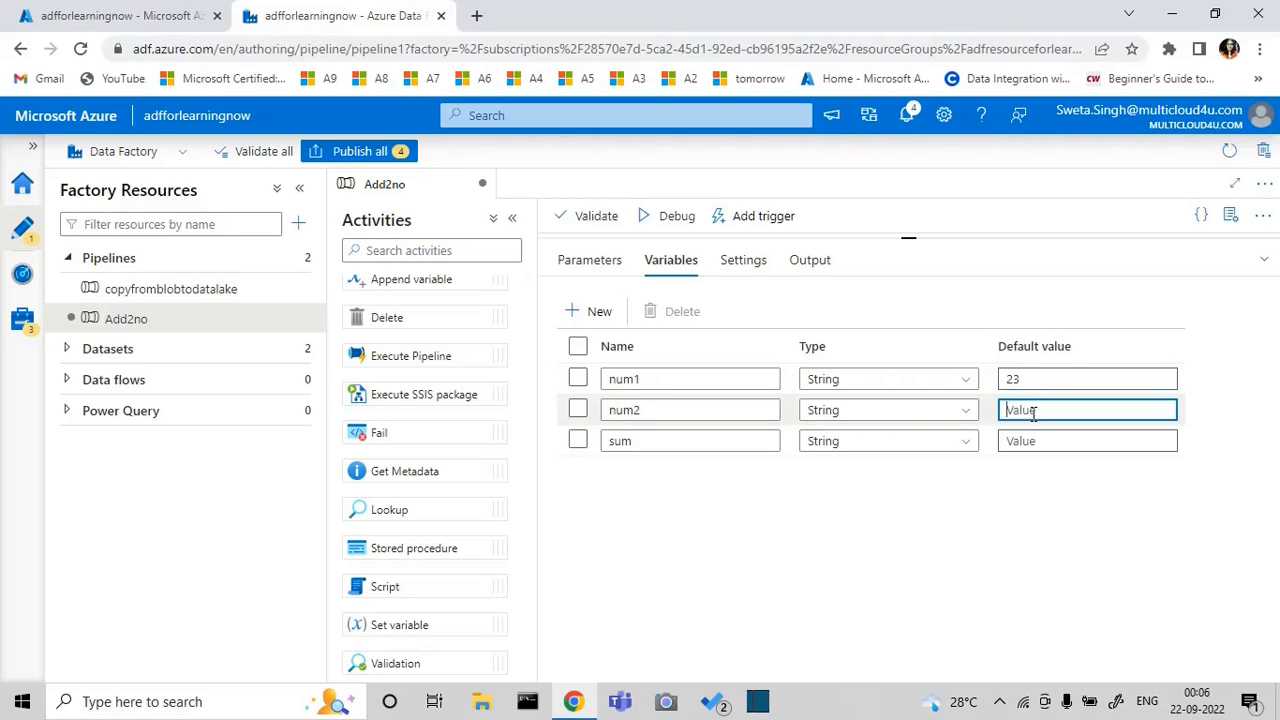
{"action": "type", "text": "7"}
{"action": "left_click", "coordinate": [1265, 264]}
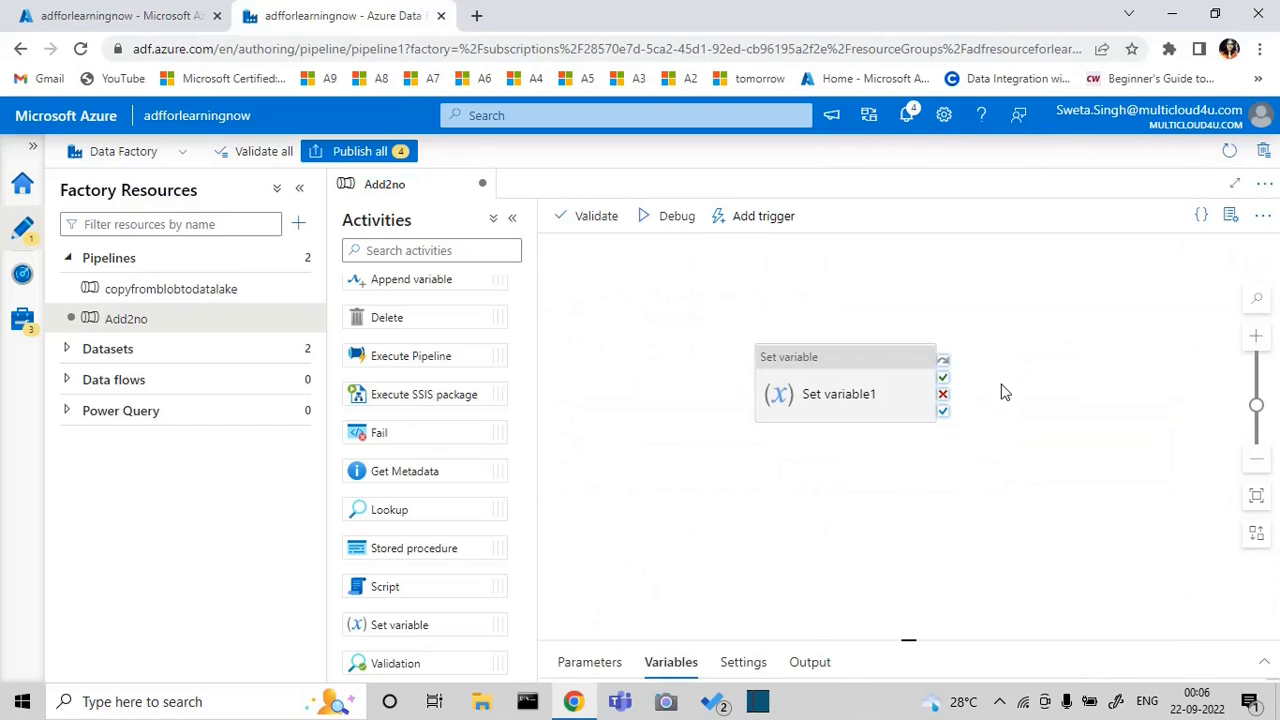
Step: Choose sum as the variable that the Set variable1 activity assigns
{"action": "left_click", "coordinate": [860, 418]}
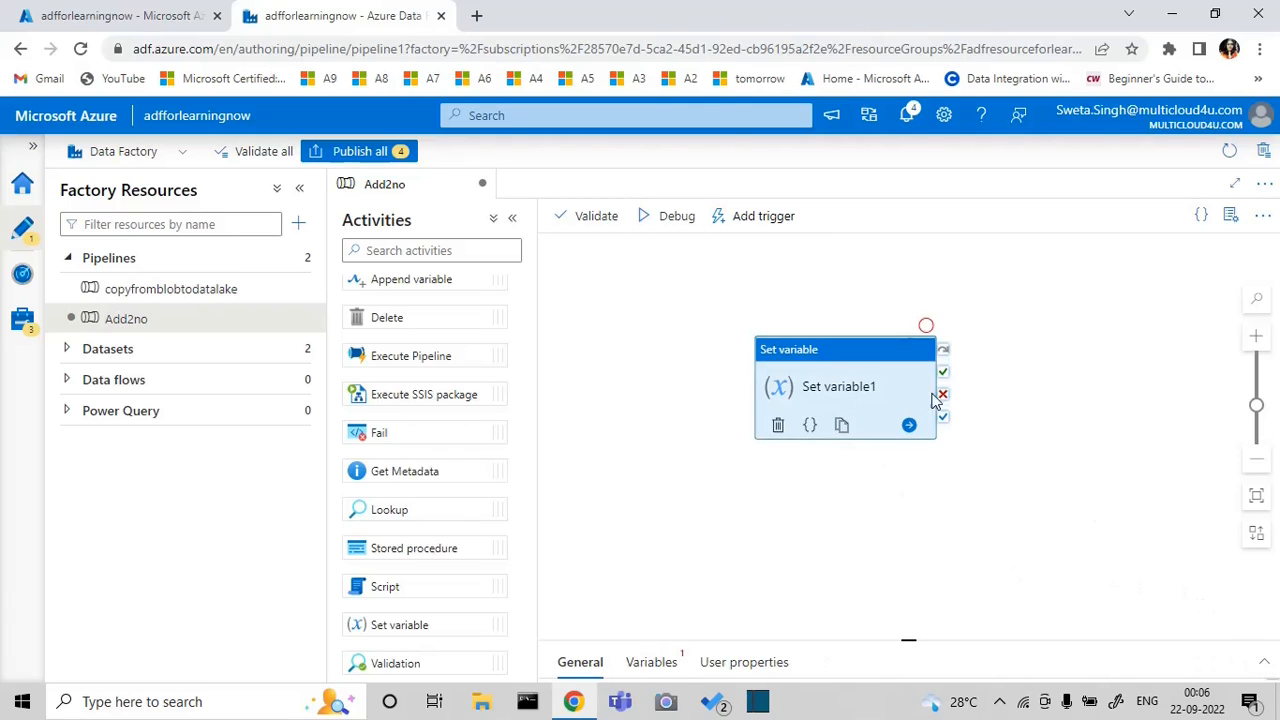
{"action": "left_click", "coordinate": [1265, 668]}
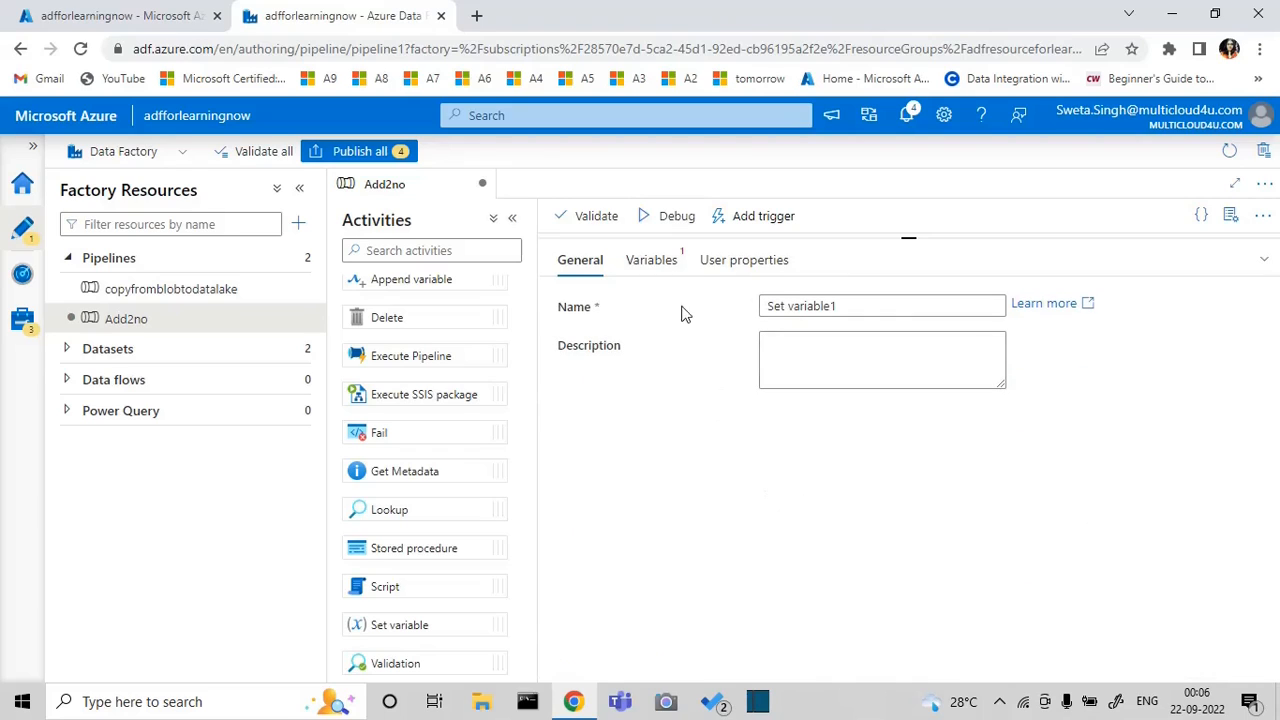
{"action": "left_click", "coordinate": [660, 268]}
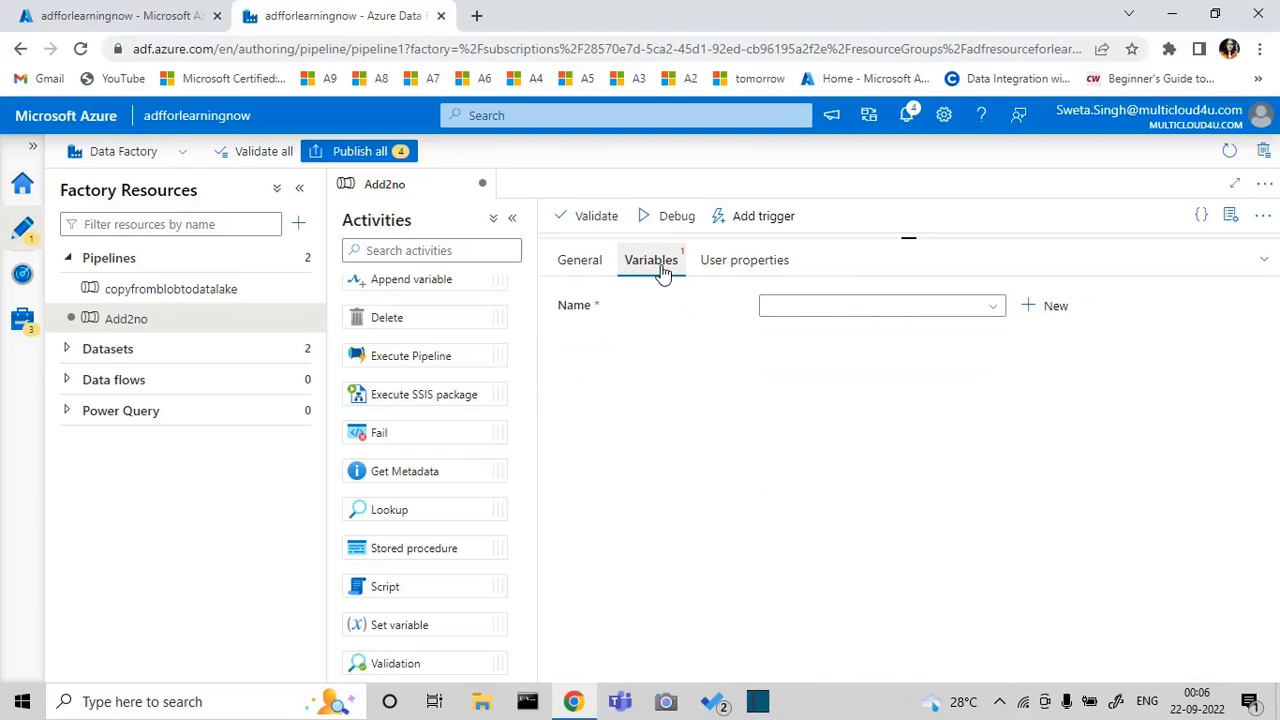
{"action": "left_click", "coordinate": [992, 312]}
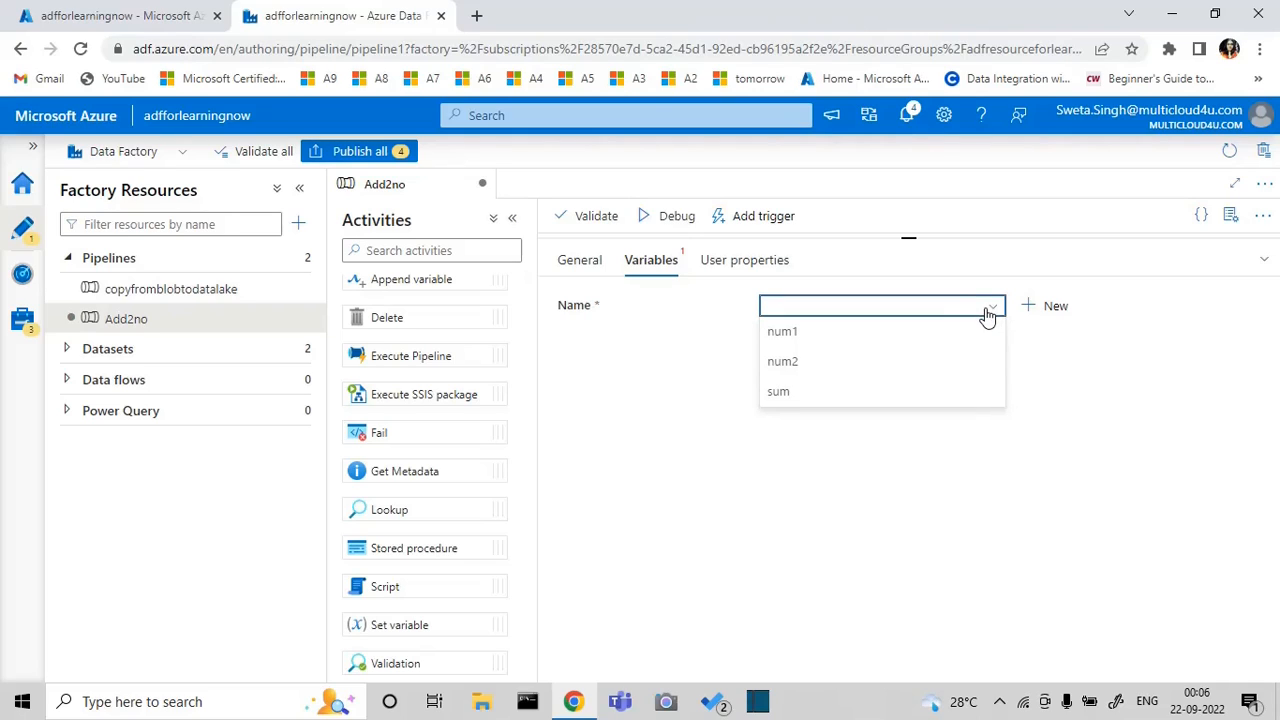
{"action": "left_click", "coordinate": [815, 391]}
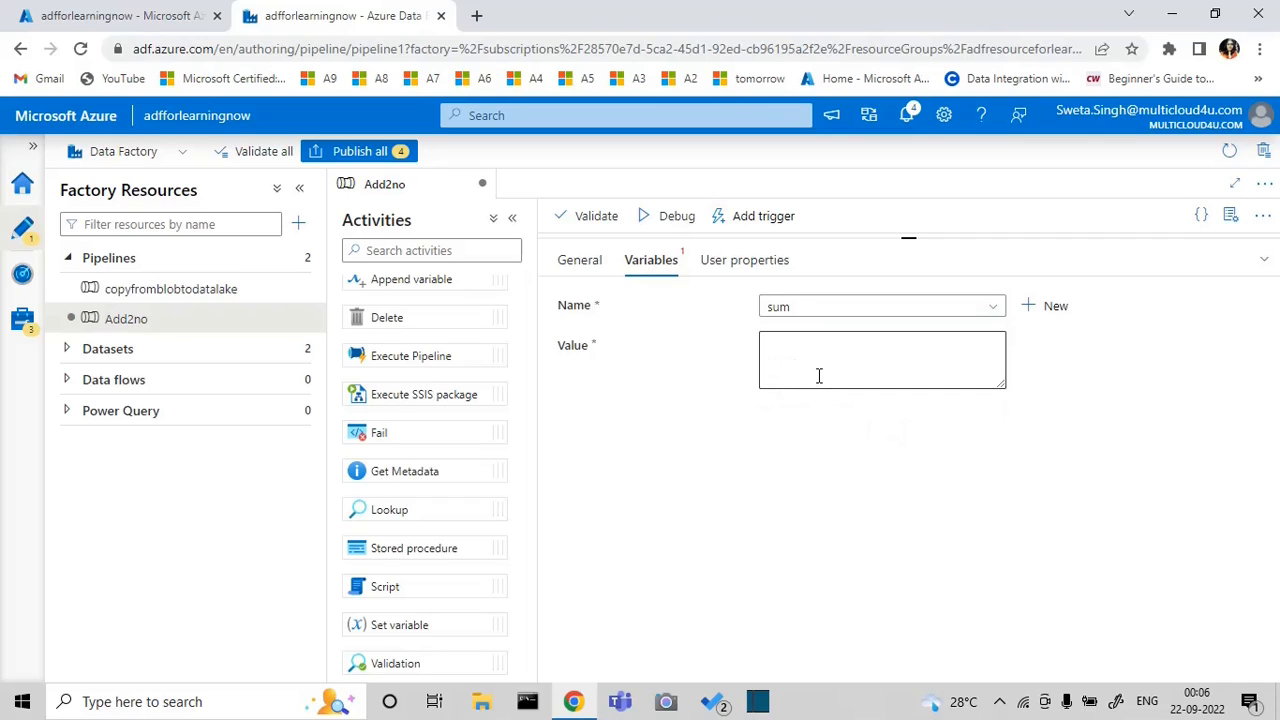
Step: Start a dynamic content expression for the value of sum with the math function add
{"action": "left_click", "coordinate": [819, 369]}
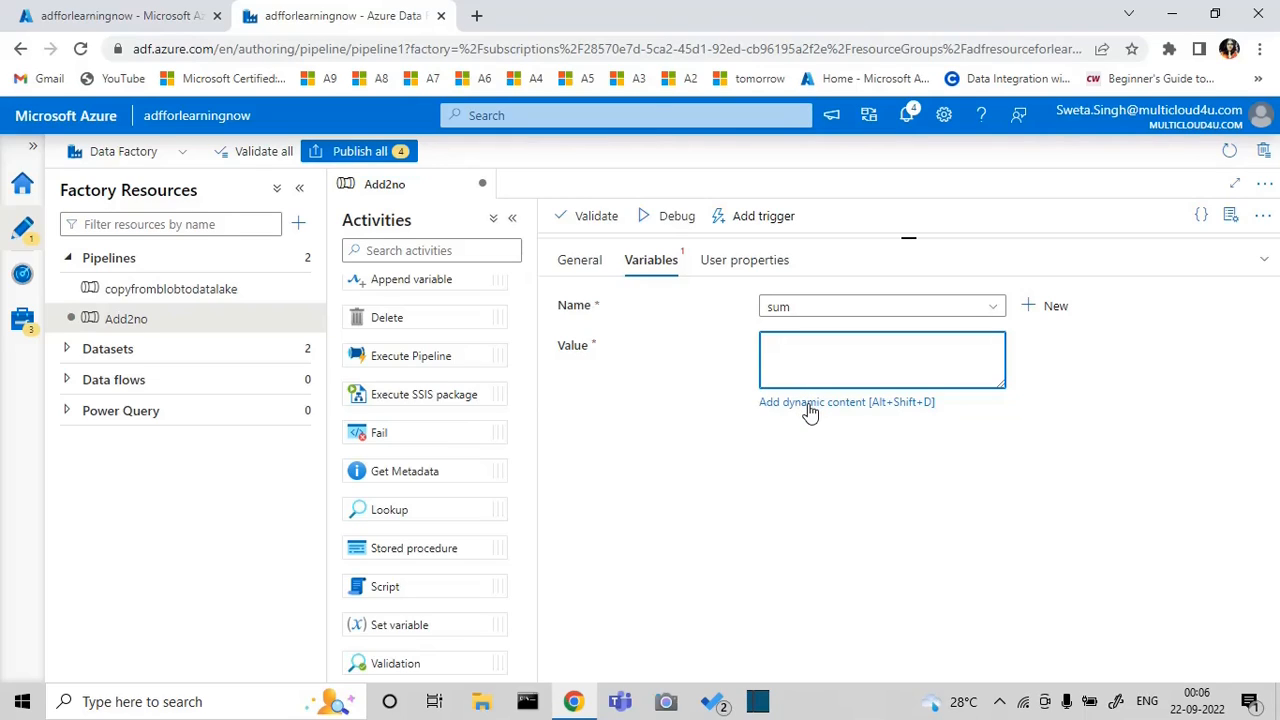
{"action": "key", "text": "shift+Tab"}
{"action": "left_click", "coordinate": [810, 404]}
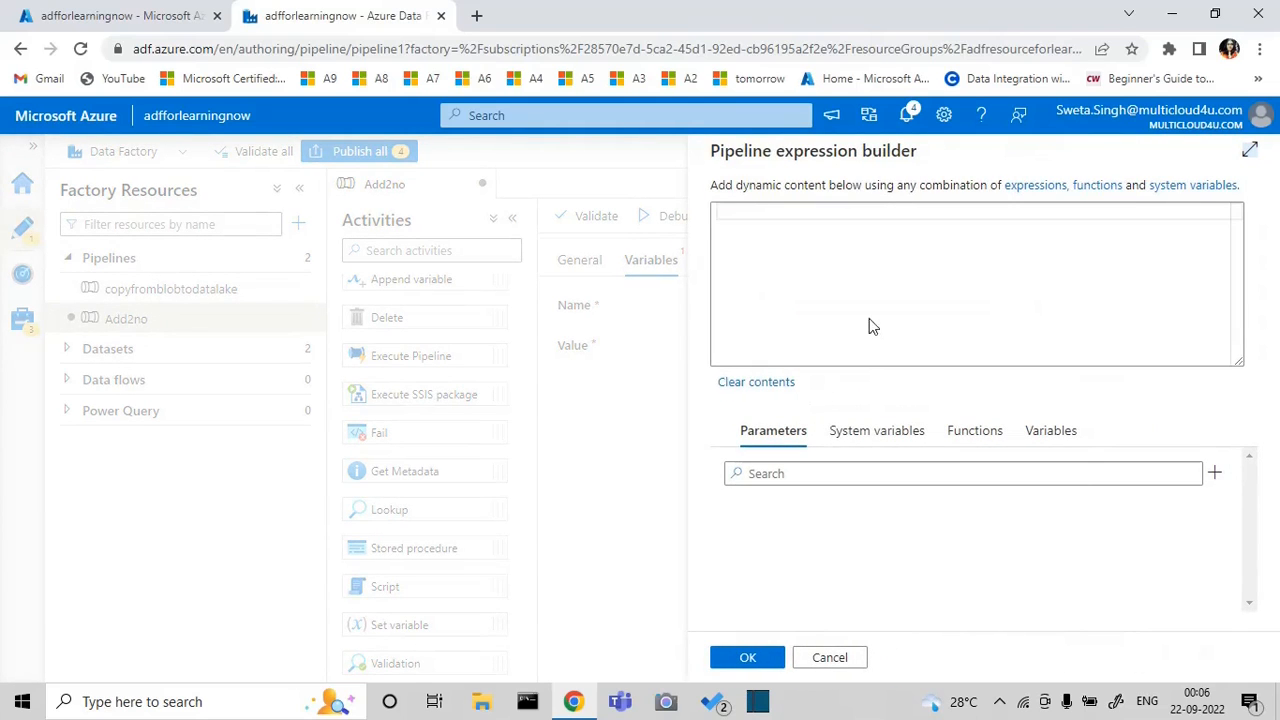
{"action": "left_click", "coordinate": [824, 213]}
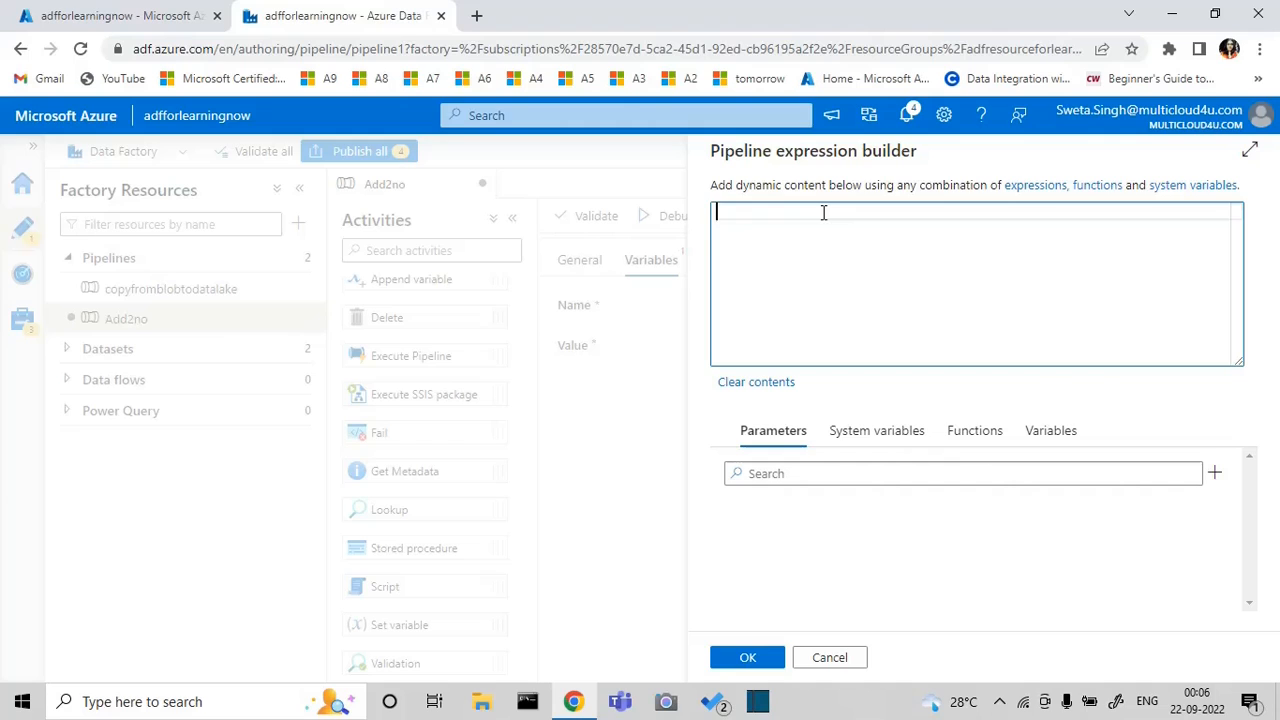
{"action": "left_click", "coordinate": [985, 438]}
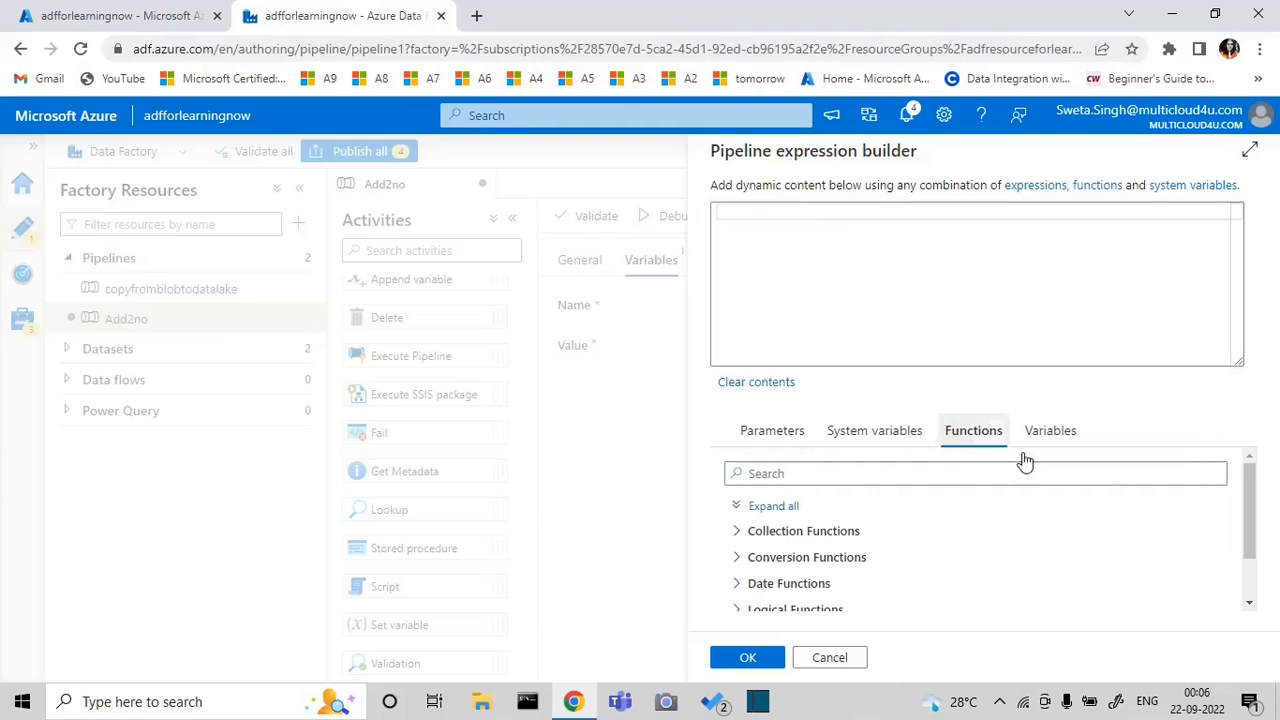
{"action": "left_click", "coordinate": [1249, 607]}
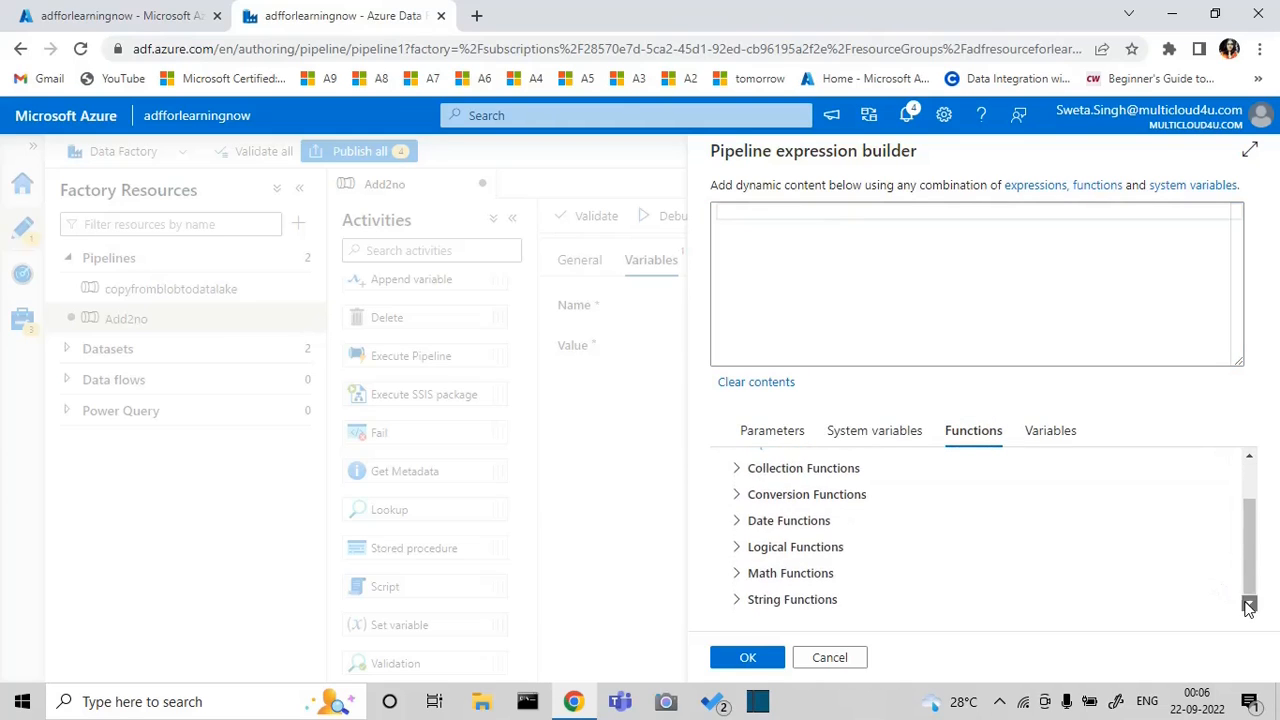
{"action": "left_click", "coordinate": [737, 573]}
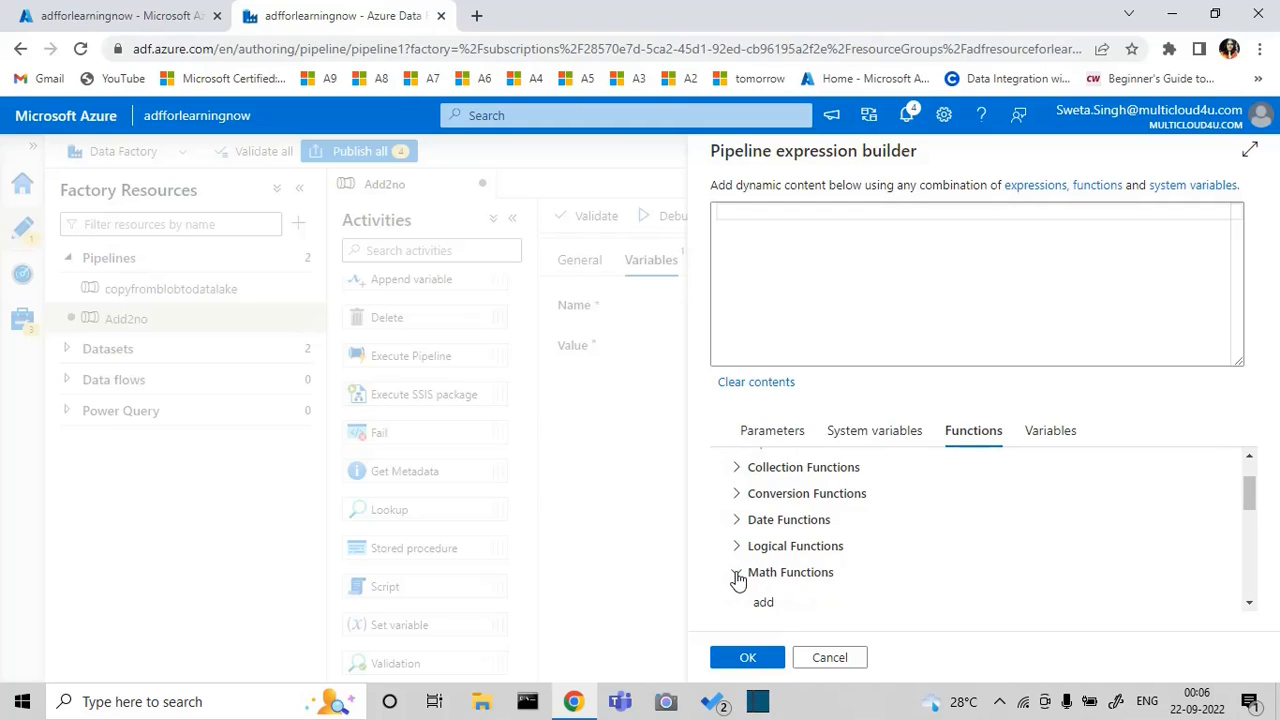
{"action": "left_click", "coordinate": [763, 604]}
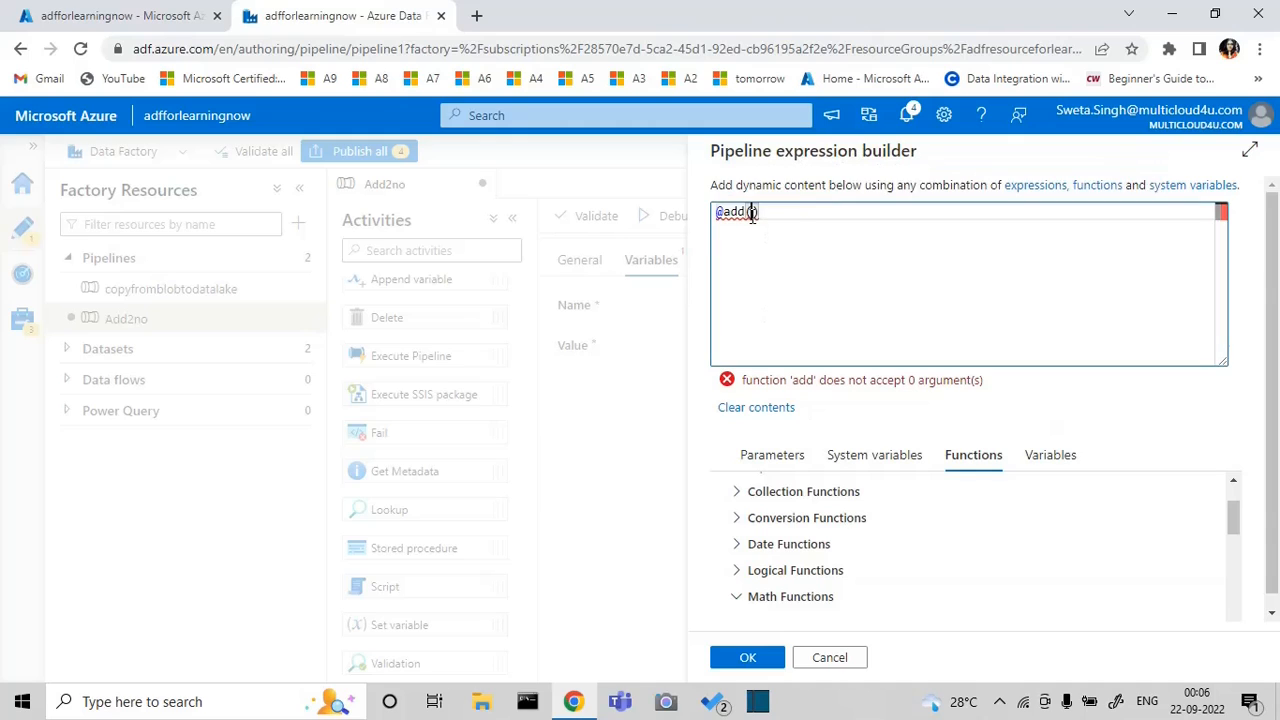
Step: Insert the variables num1 and num2, separated by a comma, as the two arguments of the add function
{"action": "left_click", "coordinate": [1045, 455]}
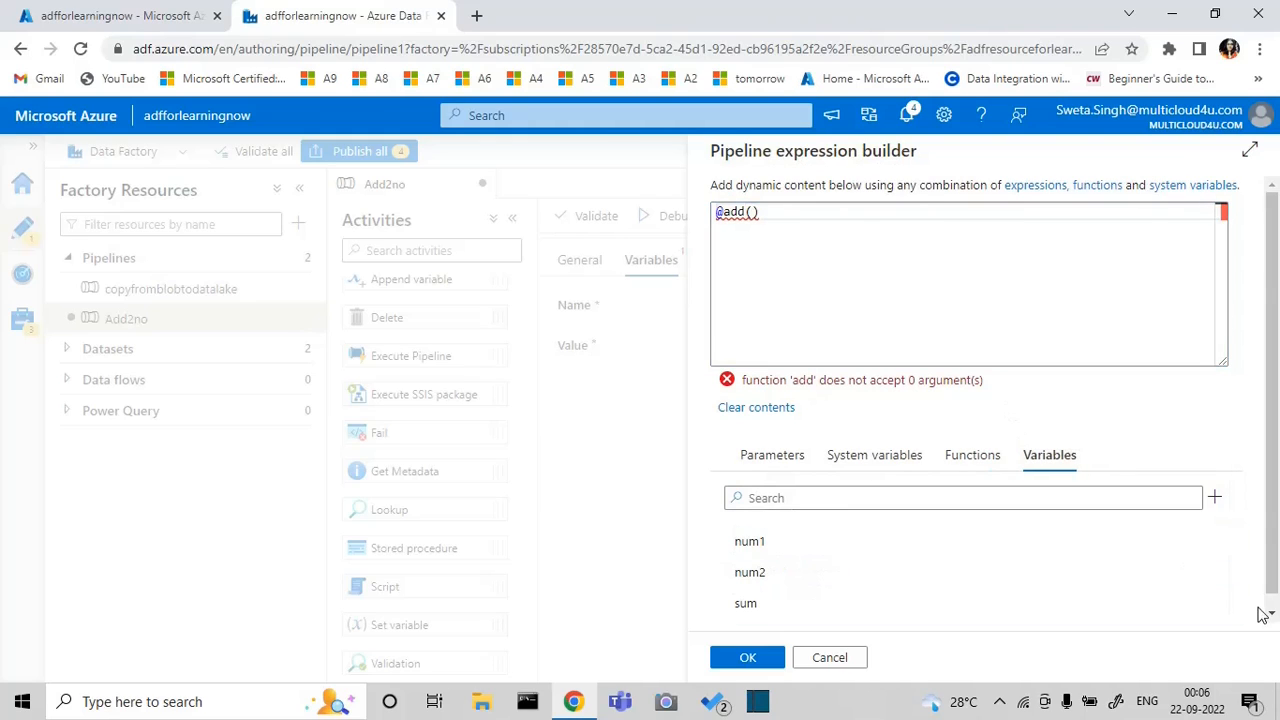
{"action": "left_click", "coordinate": [851, 553]}
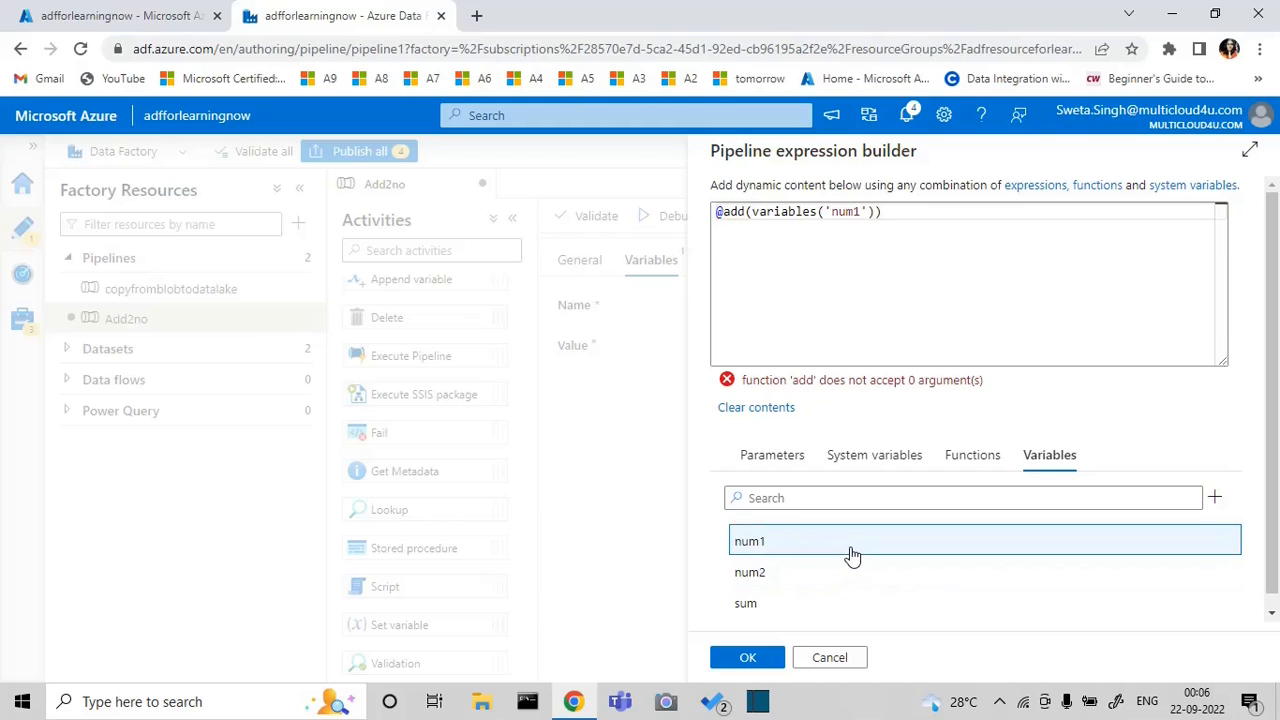
{"action": "left_click", "coordinate": [880, 214]}
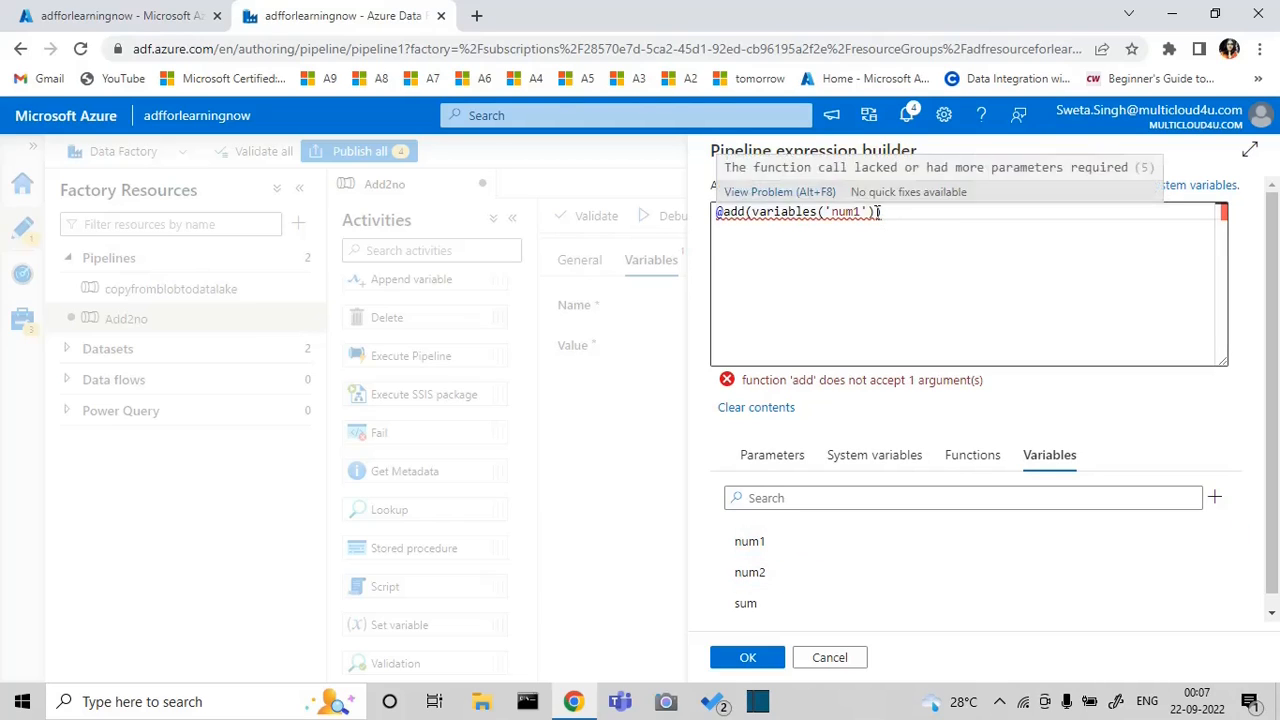
{"action": "left_click", "coordinate": [878, 211]}
{"action": "type", "text": ","}
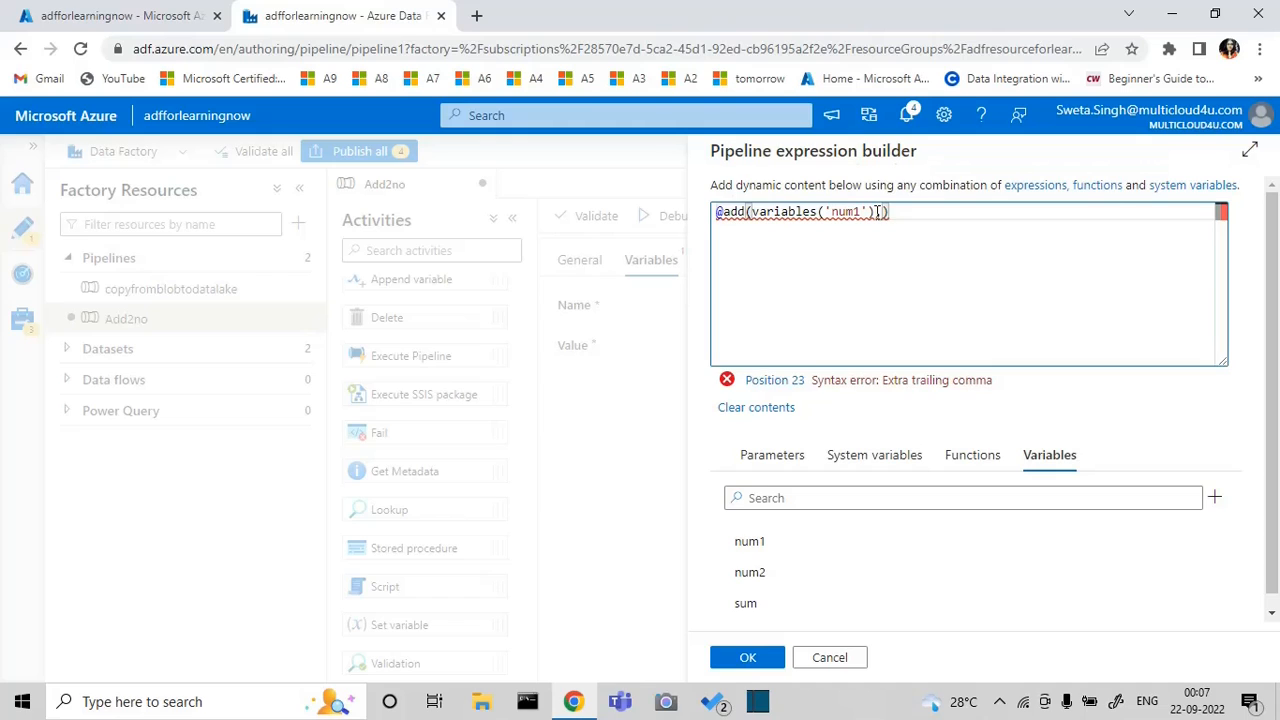
{"action": "left_click", "coordinate": [748, 573]}
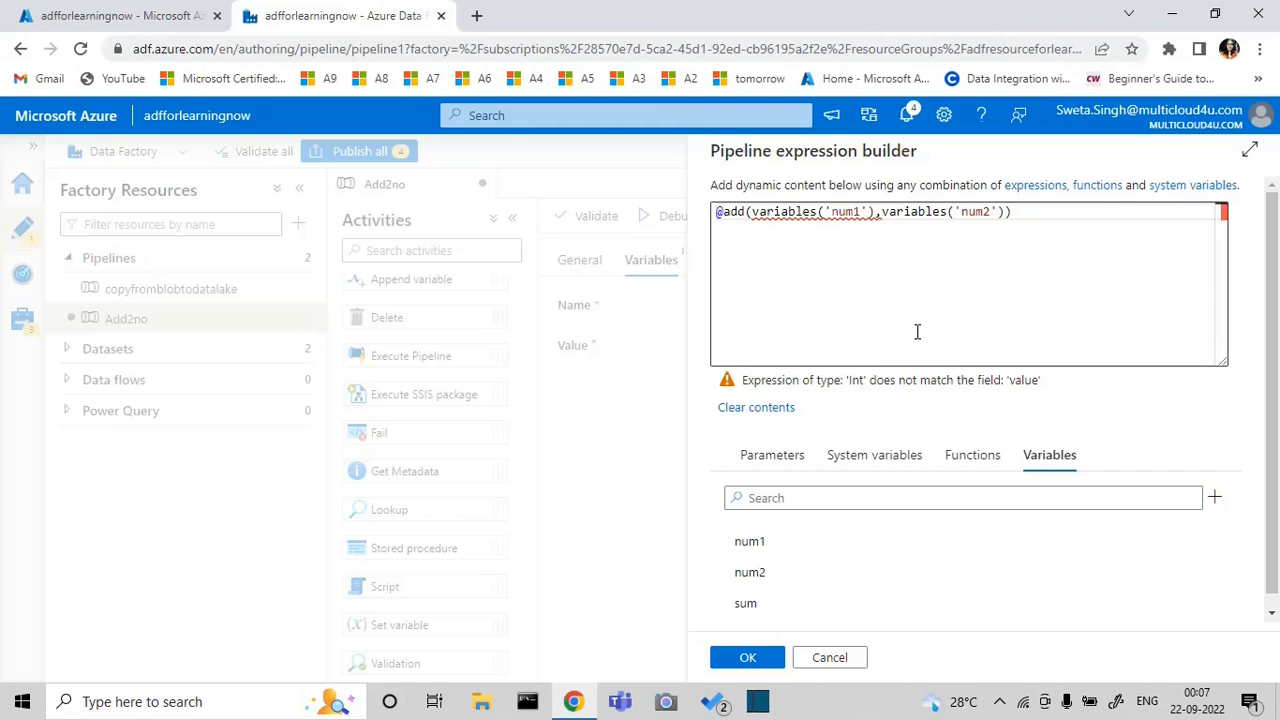
{"action": "mouse_move", "coordinate": [740, 217]}
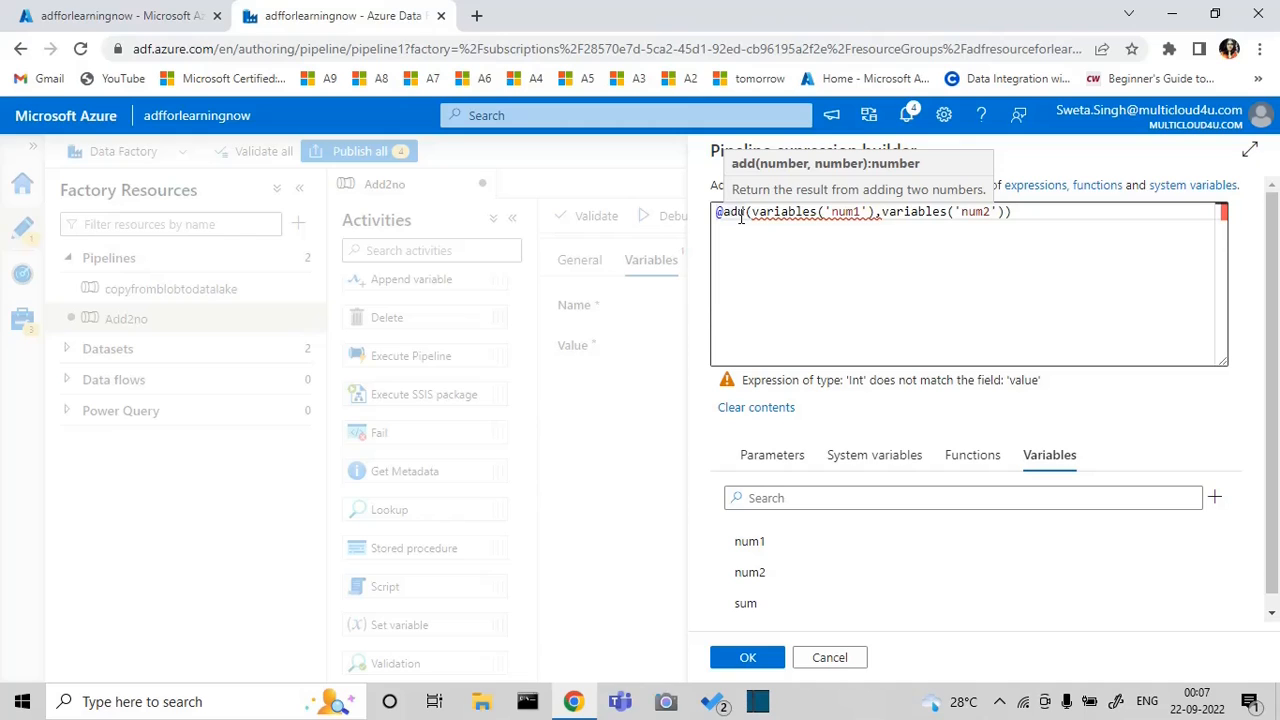
{"action": "mouse_move", "coordinate": [789, 215]}
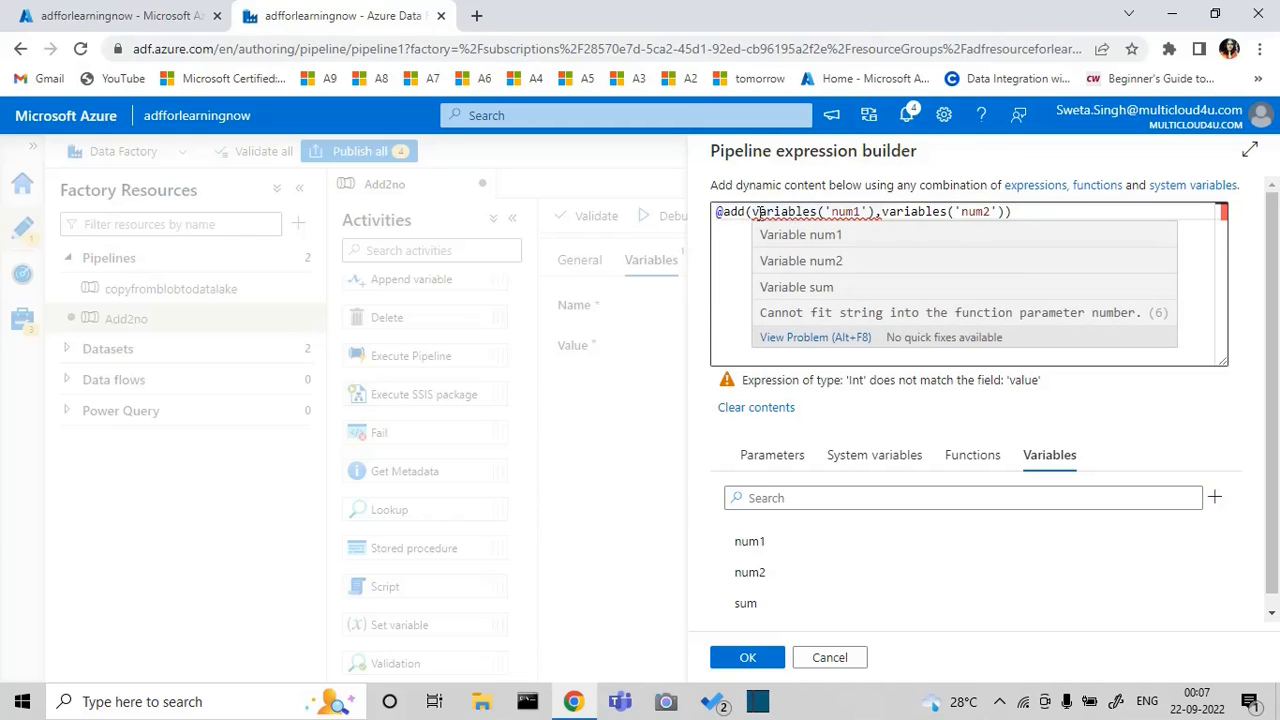
{"action": "left_click", "coordinate": [751, 212]}
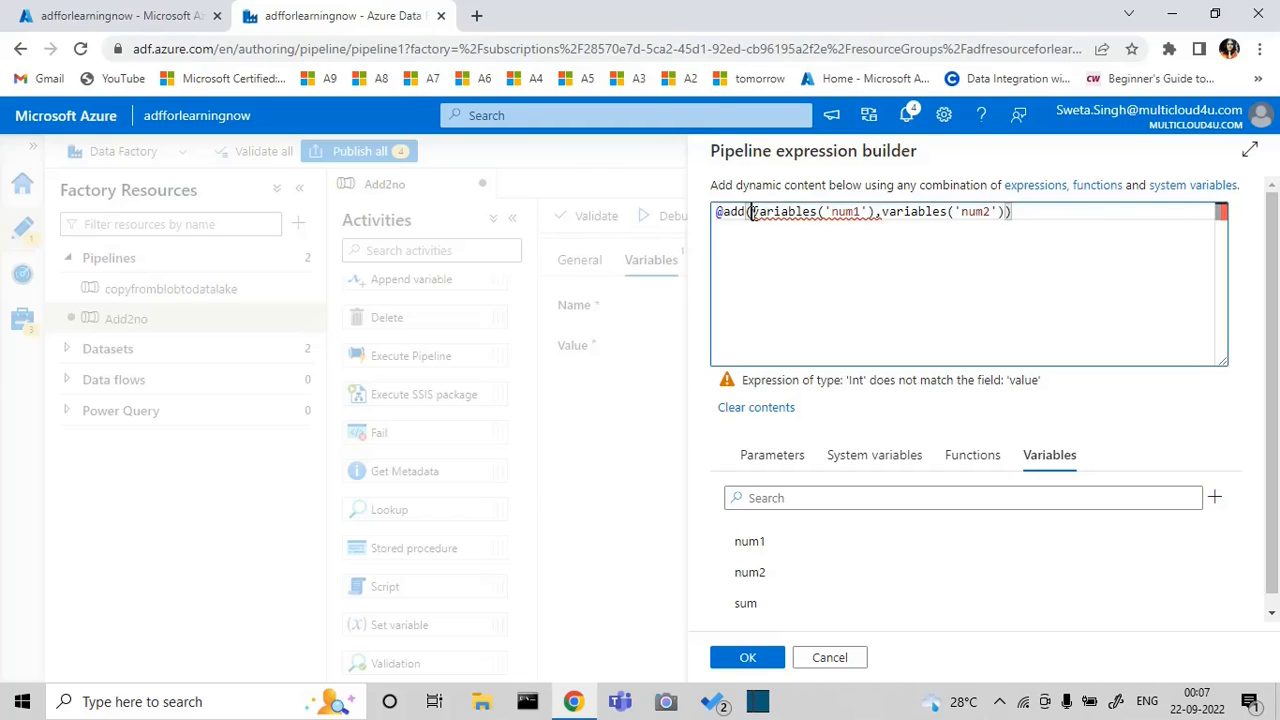
{"action": "type", "text": "int"}
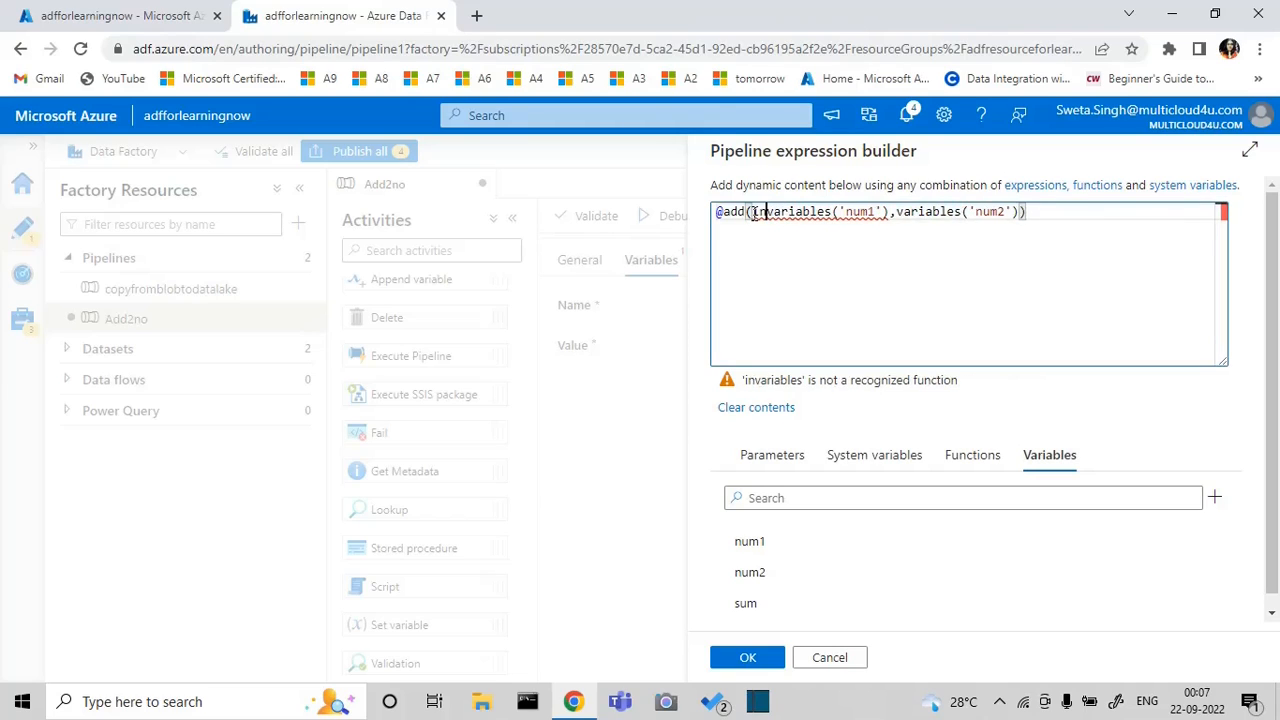
{"action": "type", "text": "("}
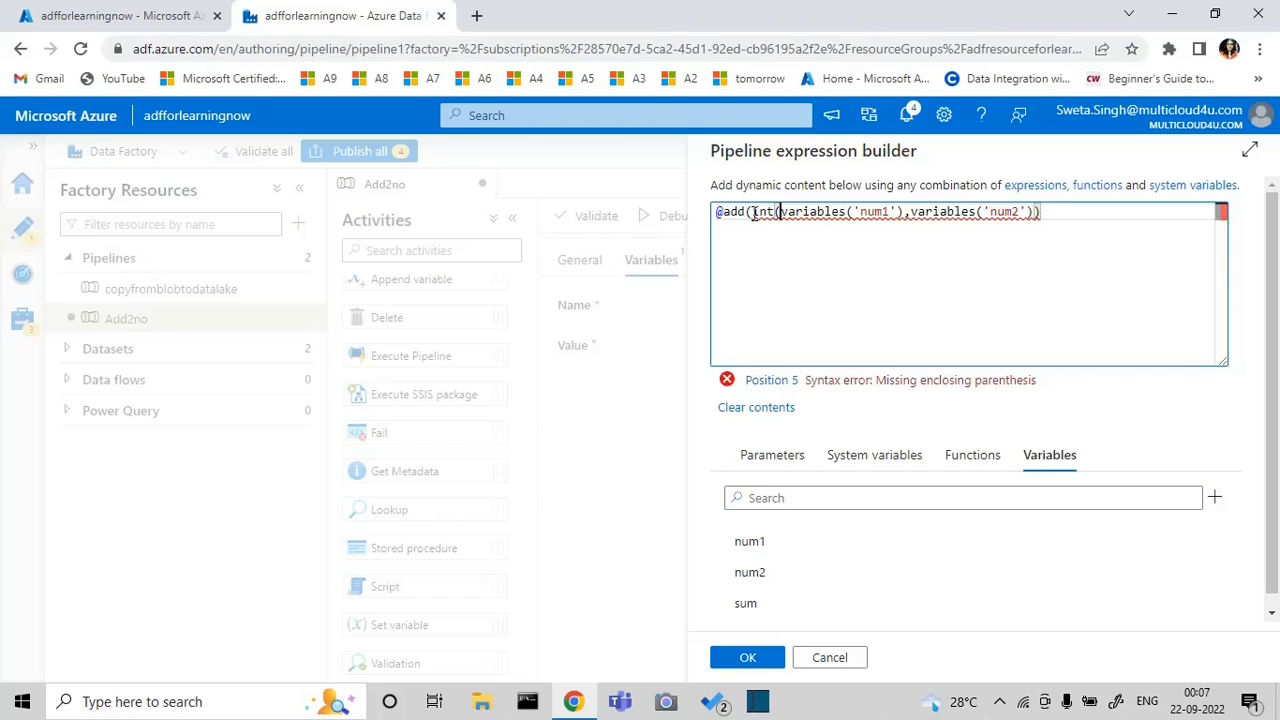
{"action": "left_click", "coordinate": [901, 212]}
{"action": "type", "text": ")"}
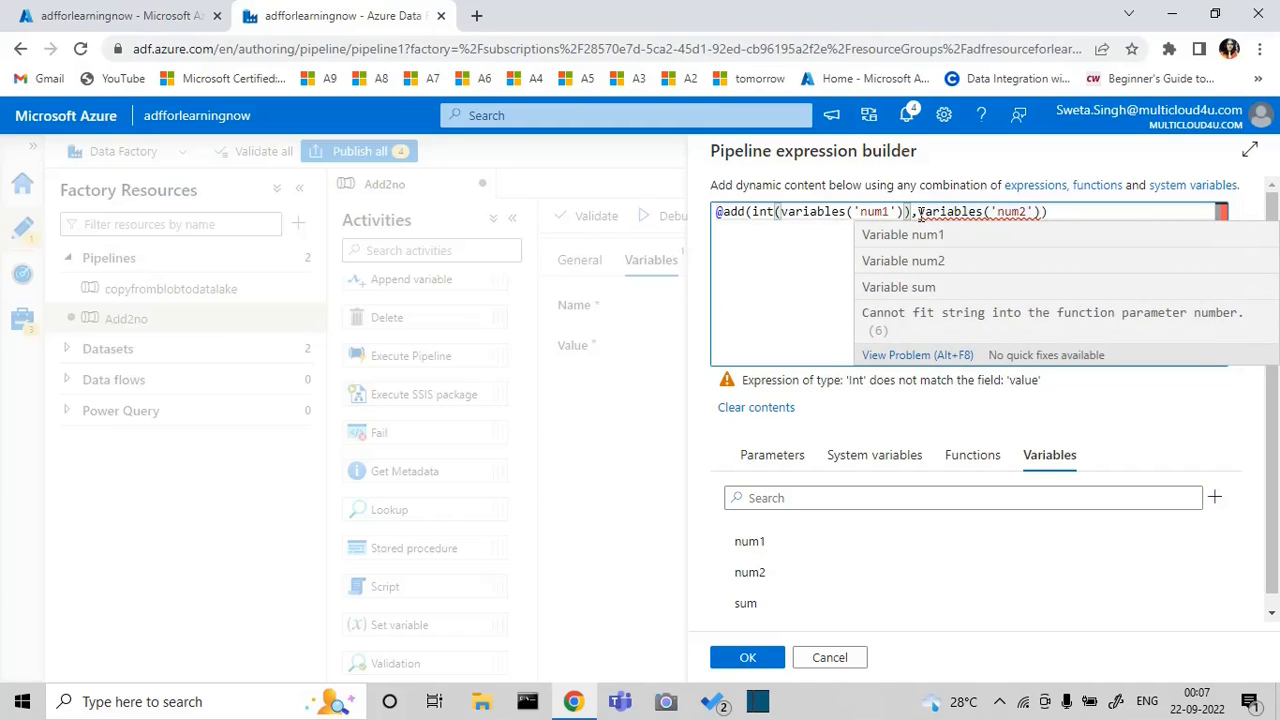
{"action": "left_click", "coordinate": [920, 214]}
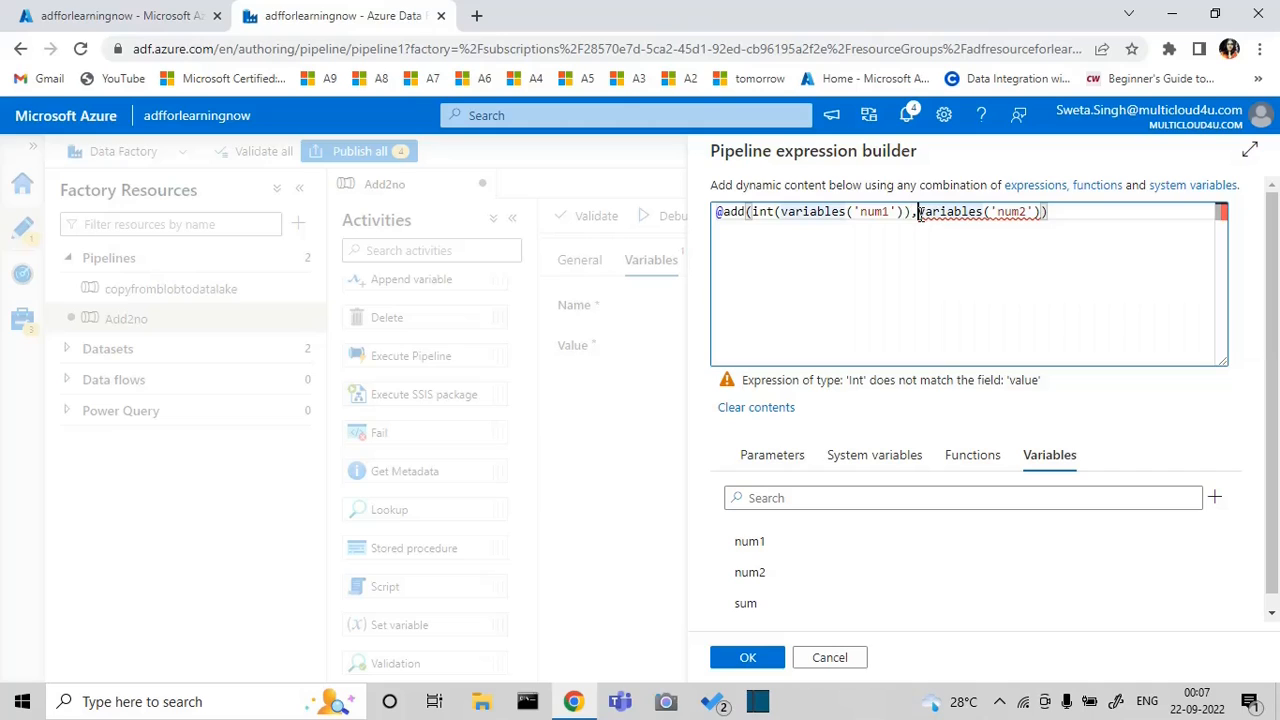
{"action": "type", "text": "int"}
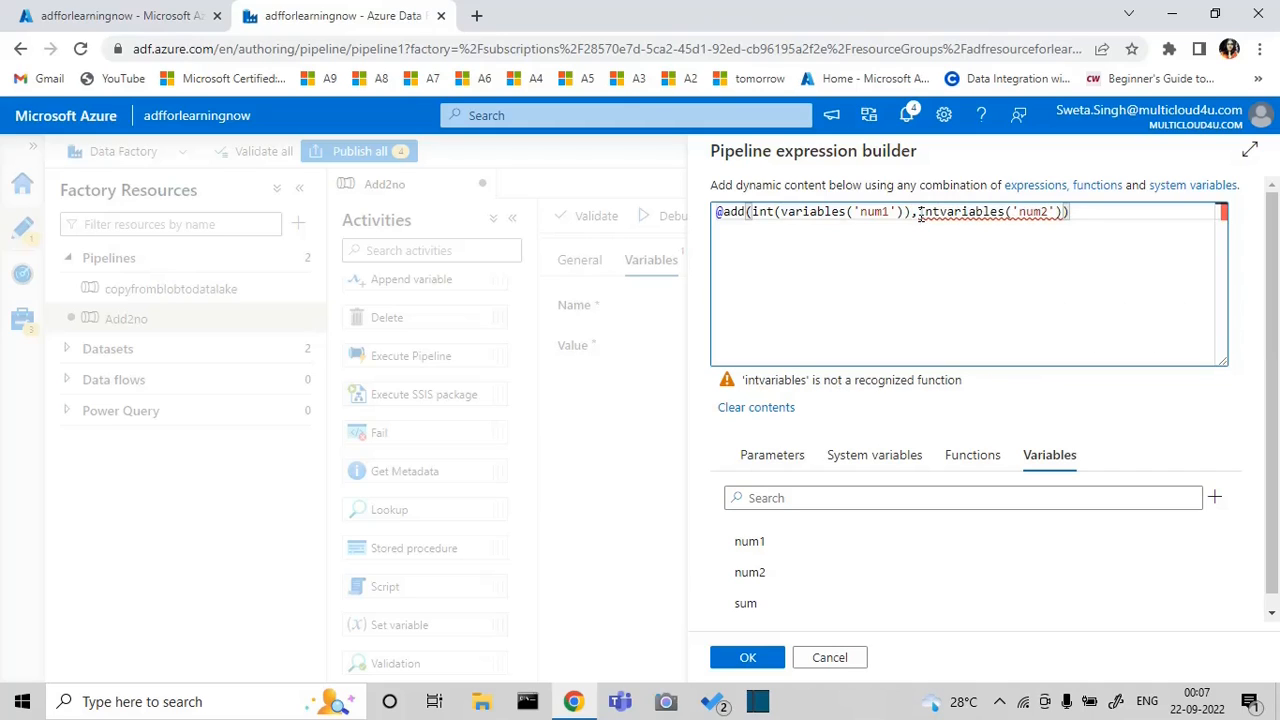
{"action": "type", "text": "("}
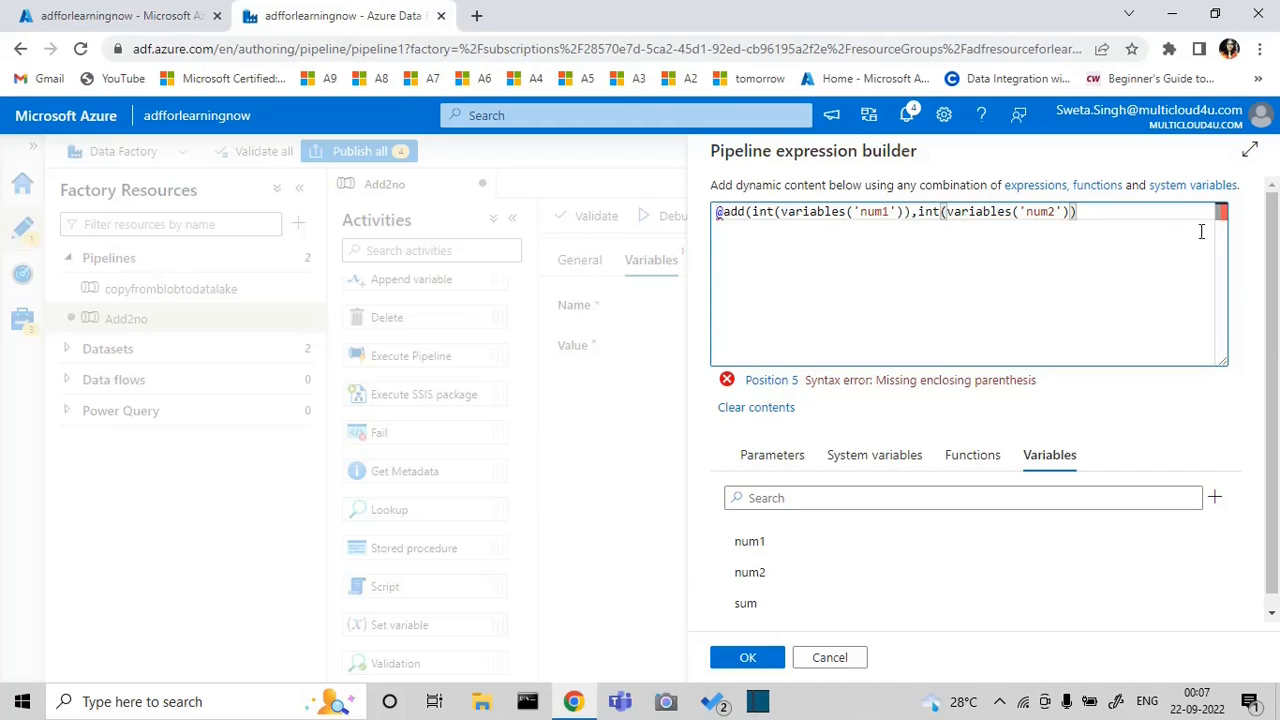
{"action": "left_click", "coordinate": [1086, 214]}
{"action": "type", "text": ")"}
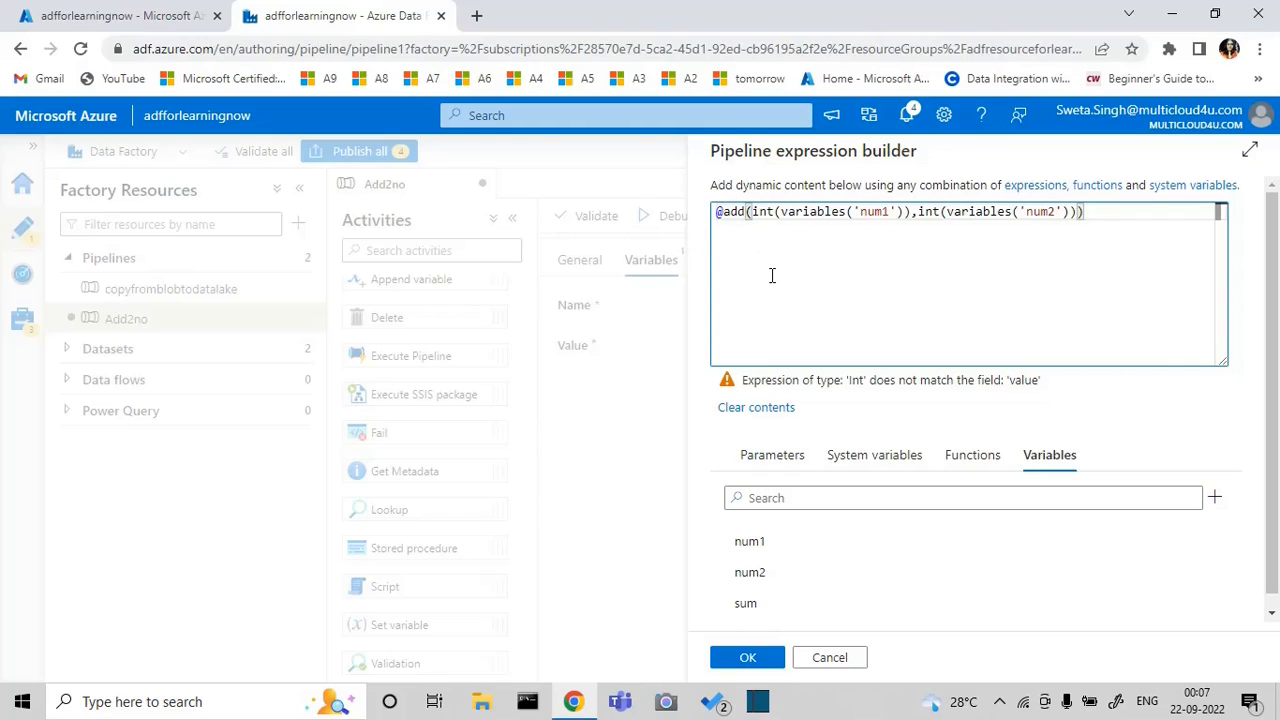
Step: Enclose the whole add expression in String() and accept it as the value of sum
{"action": "left_click", "coordinate": [725, 212]}
{"action": "type", "text": "string"}
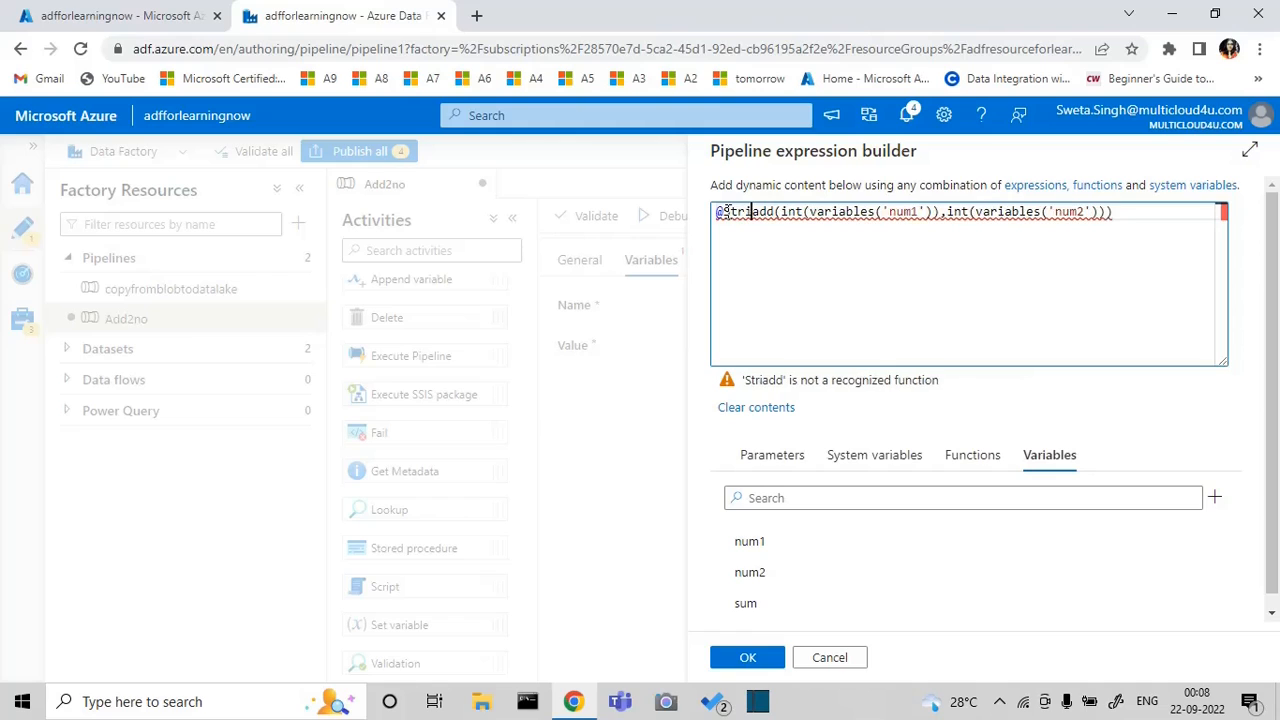
{"action": "type", "text": "("}
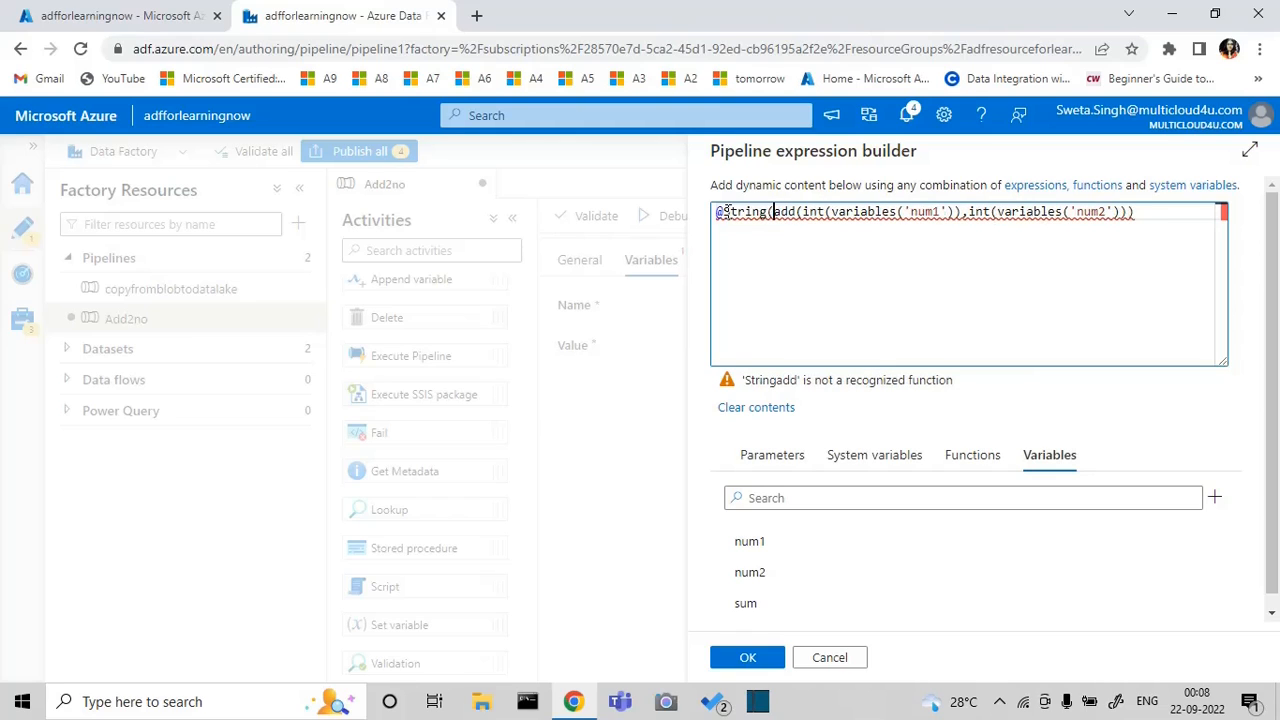
{"action": "left_click", "coordinate": [1145, 214]}
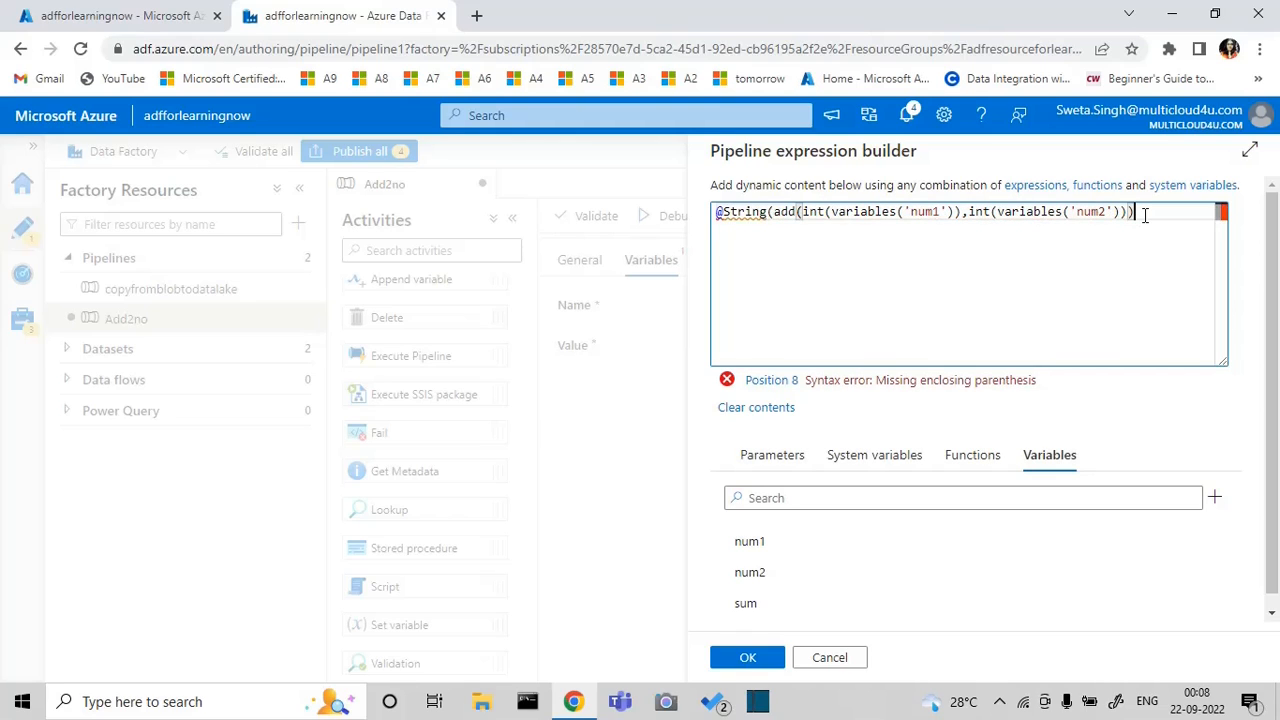
{"action": "type", "text": ")"}
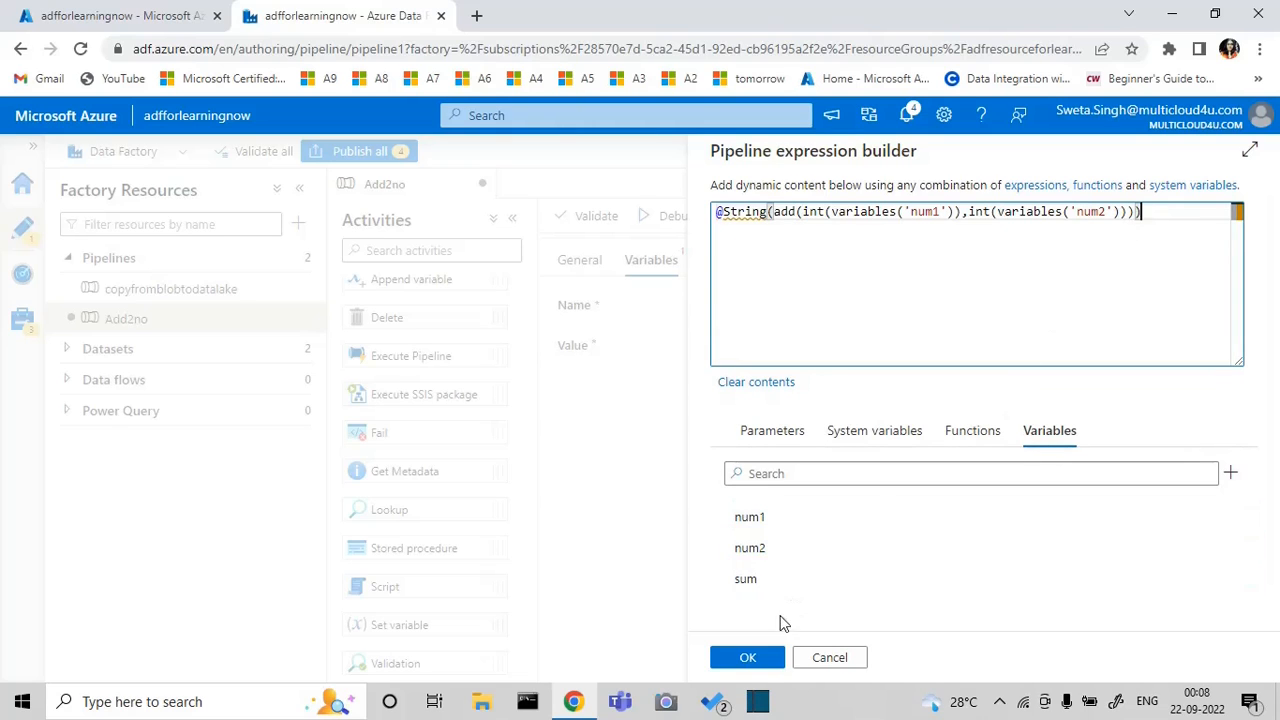
{"action": "left_click", "coordinate": [757, 660]}
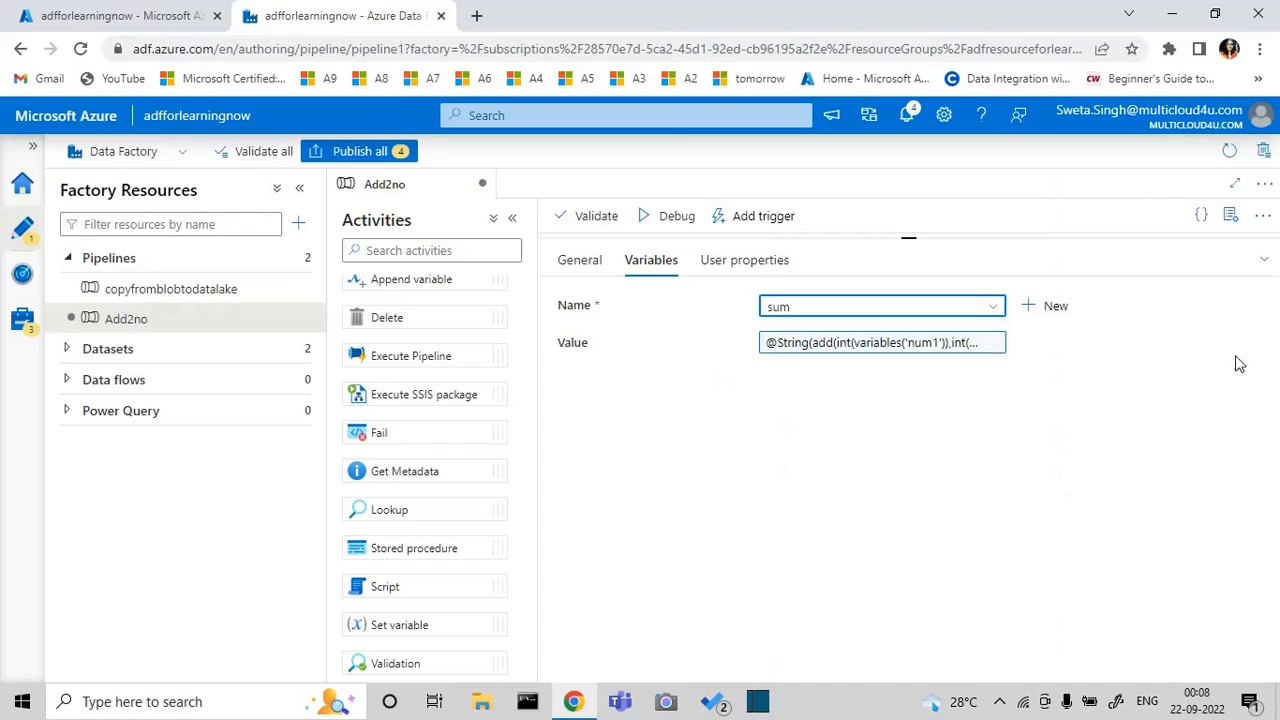
Step: Run the Add2no pipeline in debug mode and inspect the output of the Set variable1 activity
{"action": "left_click", "coordinate": [1264, 266]}
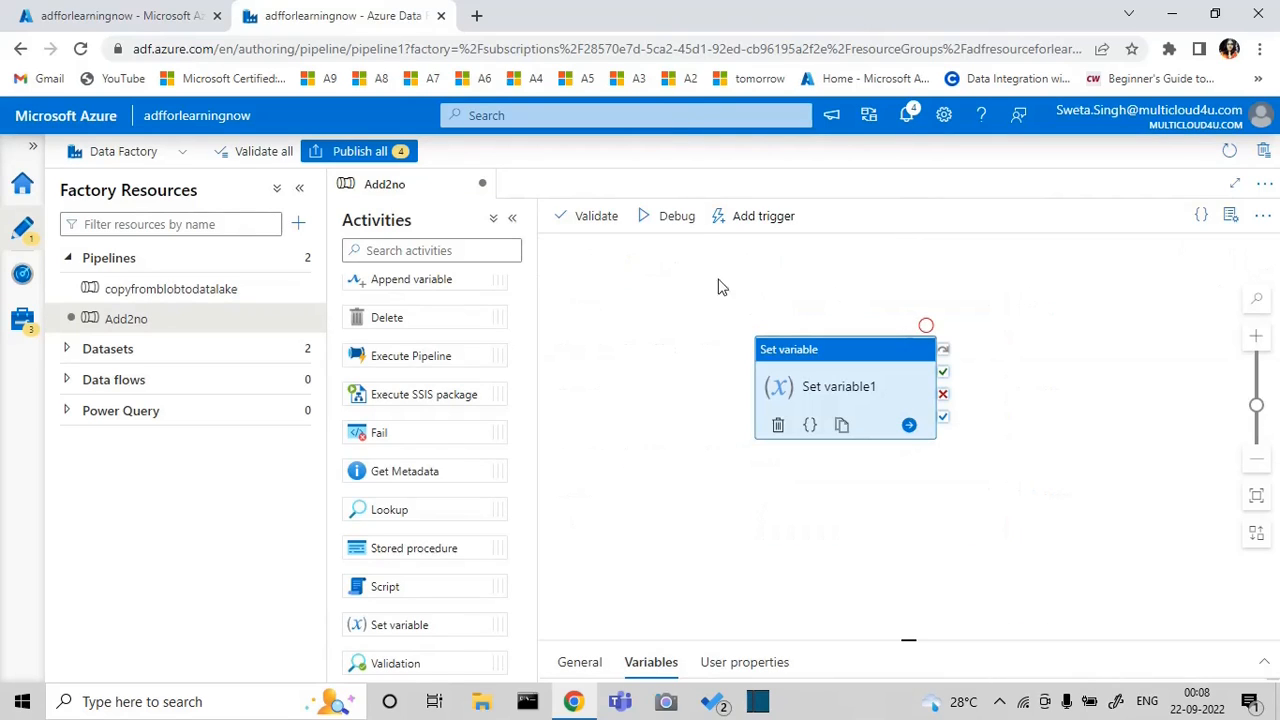
{"action": "left_click", "coordinate": [676, 218]}
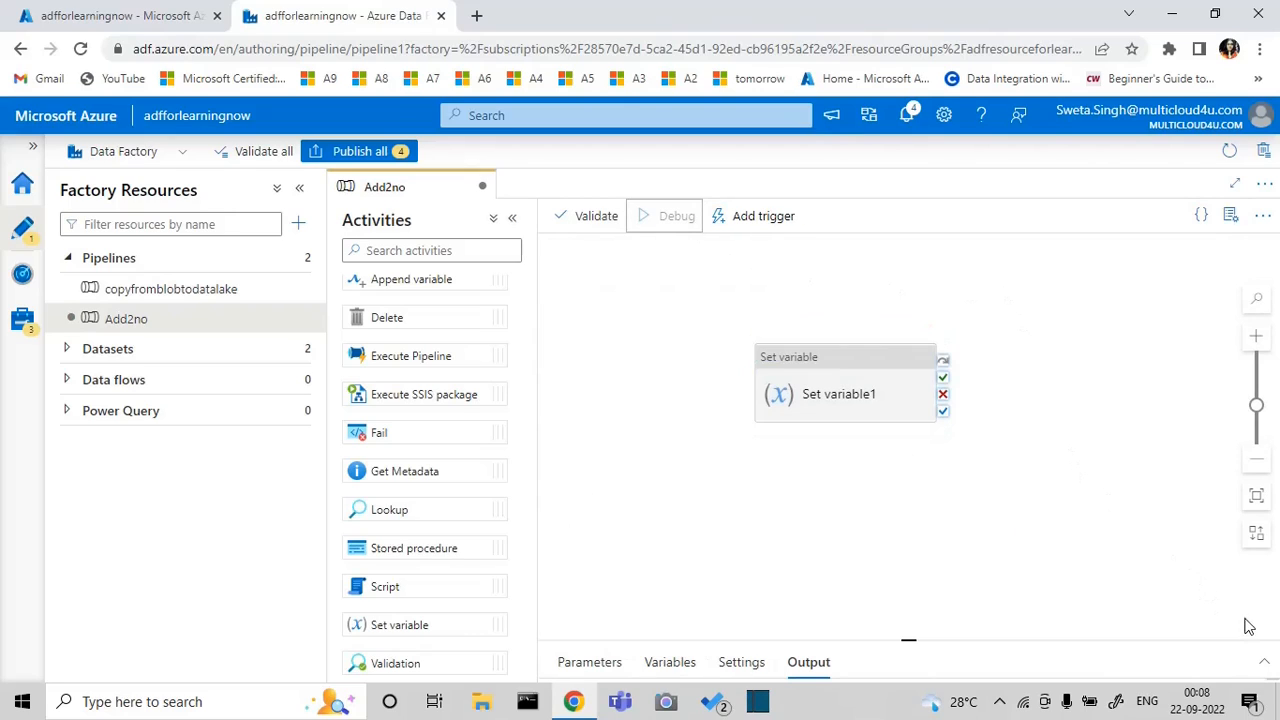
{"action": "left_click", "coordinate": [1264, 662]}
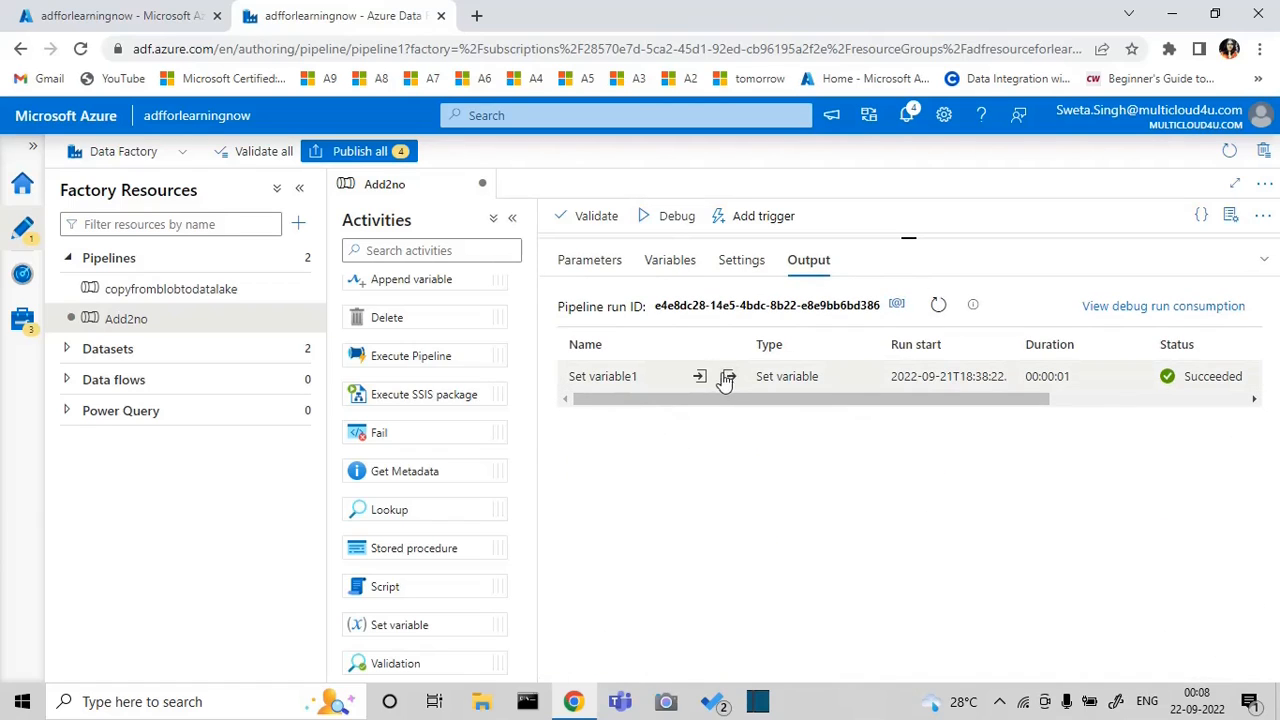
{"action": "left_click", "coordinate": [729, 380]}
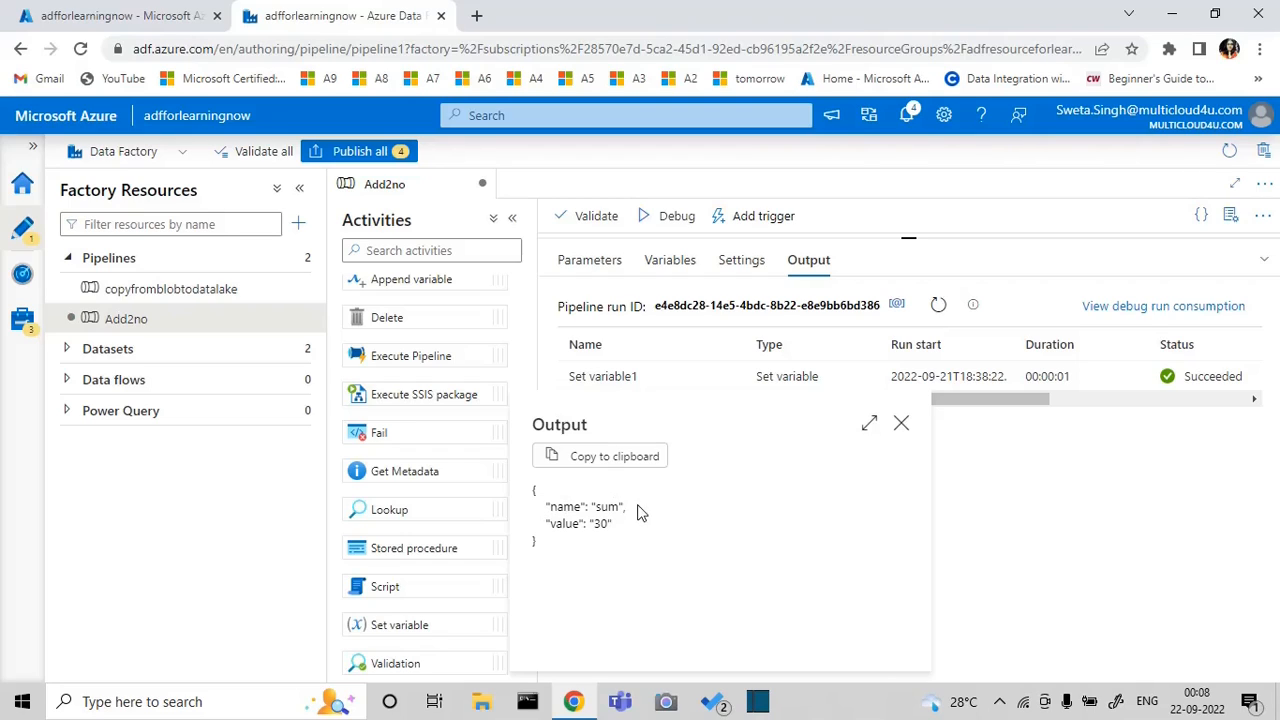
{"action": "left_click", "coordinate": [903, 426]}
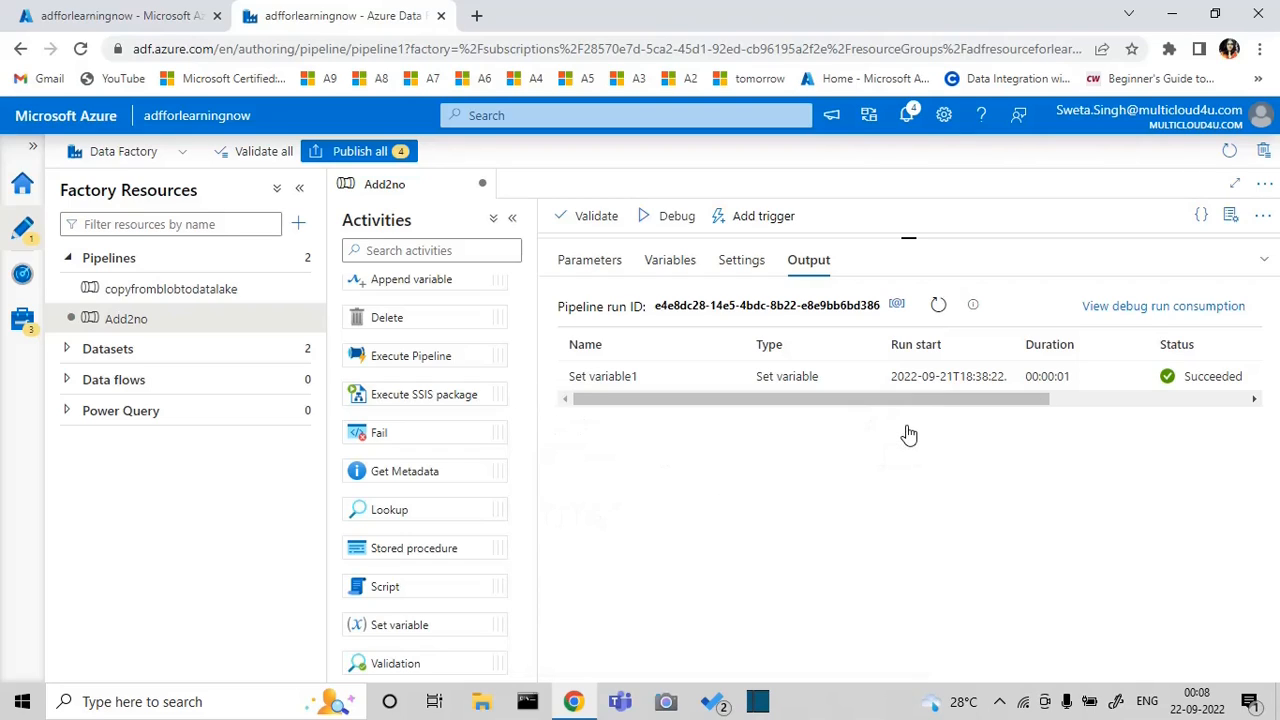
{"action": "left_click", "coordinate": [1263, 264]}
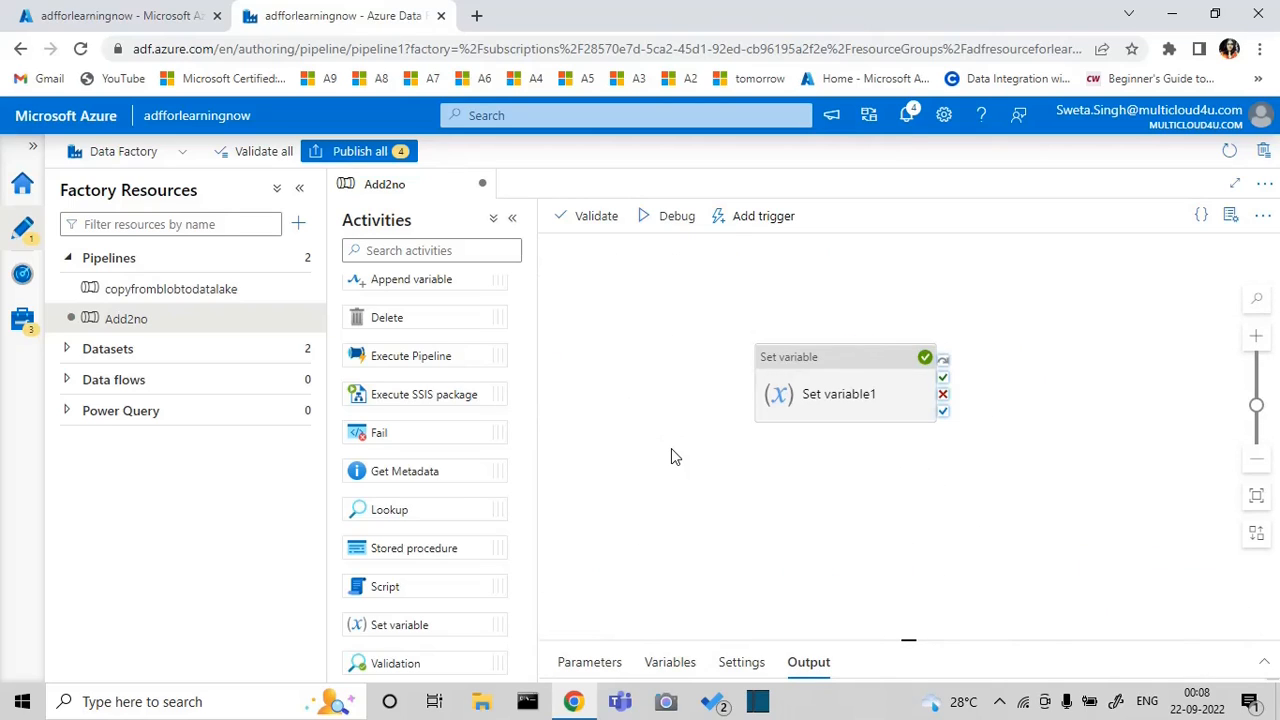
Step: Create a new pipeline, name it filter and hide its properties
{"action": "left_click", "coordinate": [298, 262]}
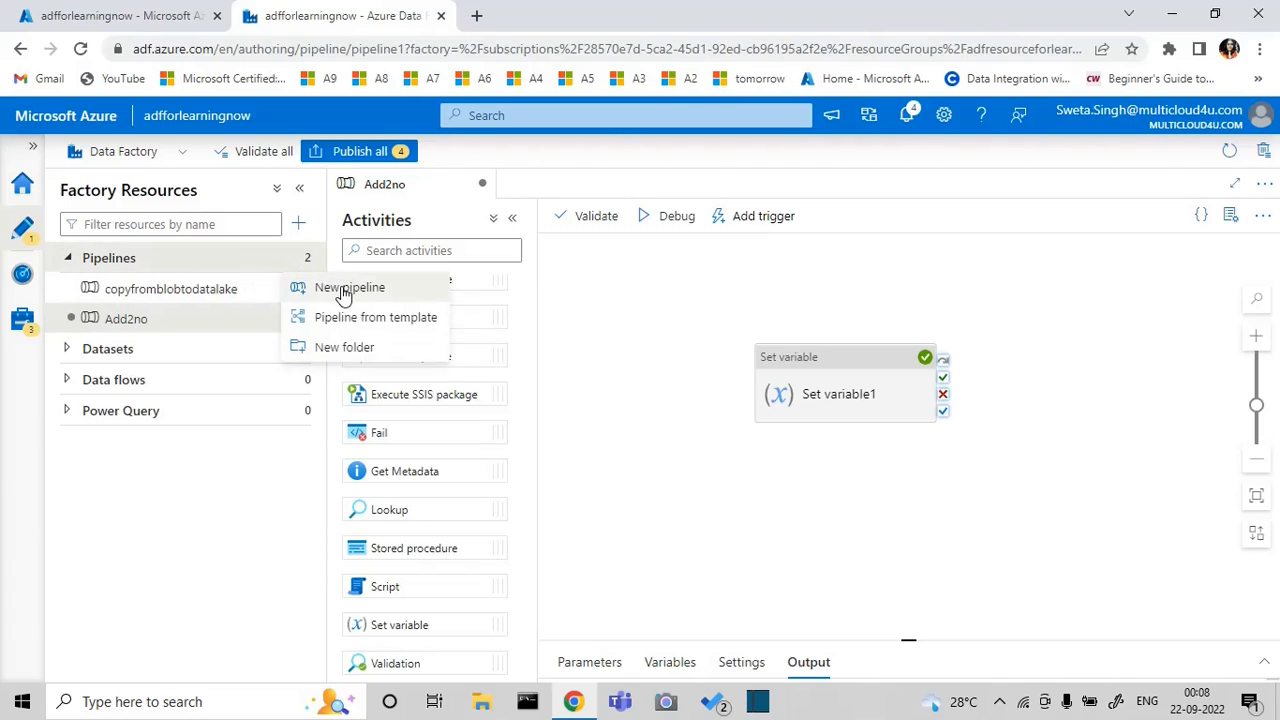
{"action": "left_click", "coordinate": [345, 290]}
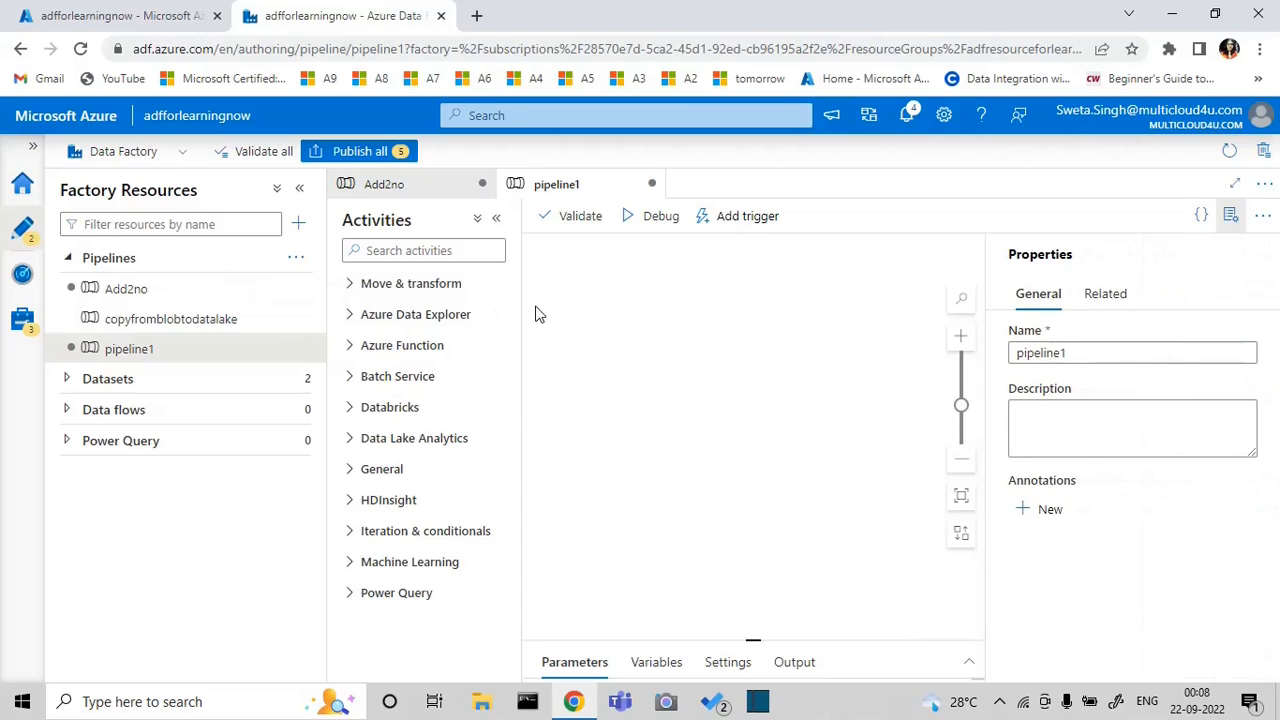
{"action": "left_click", "coordinate": [1060, 352]}
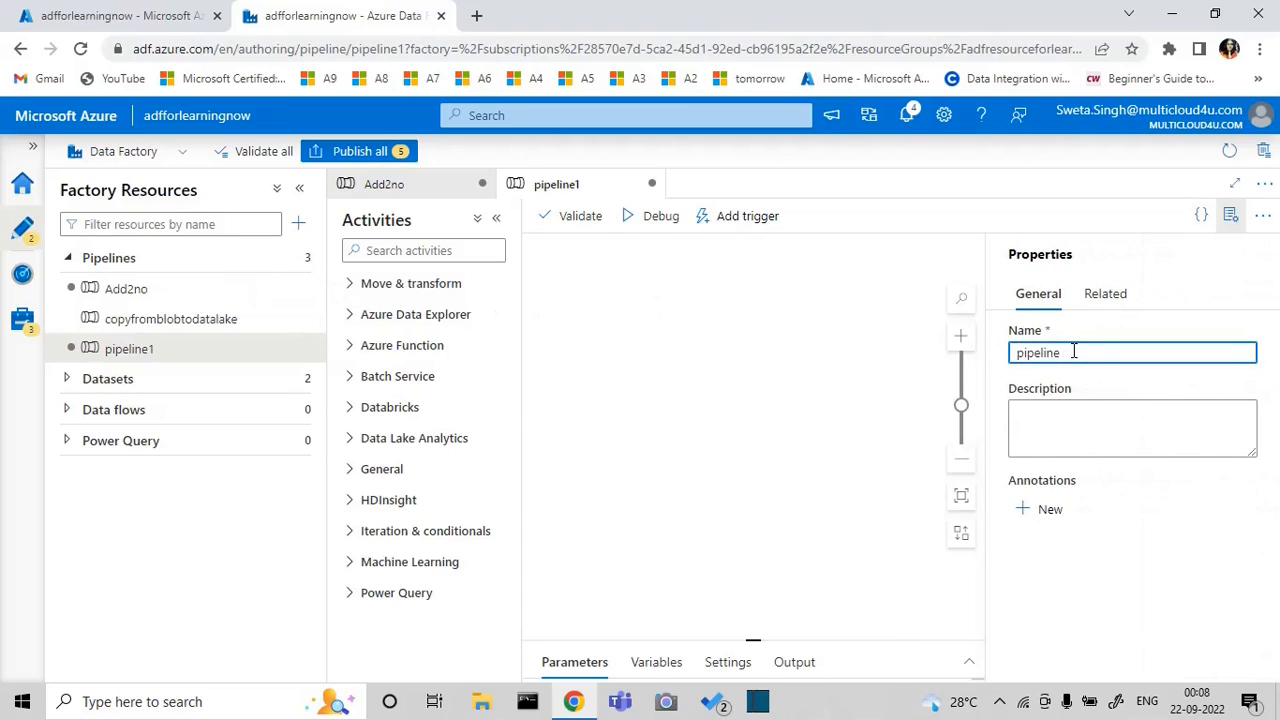
{"action": "key", "text": "BackSpace"}
{"action": "key", "text": "BackSpace"}
{"action": "key", "text": "BackSpace"}
{"action": "key", "text": "BackSpace"}
{"action": "key", "text": "BackSpace"}
{"action": "key", "text": "BackSpace"}
{"action": "key", "text": "BackSpace"}
{"action": "key", "text": "BackSpace"}
{"action": "type", "text": "f"}
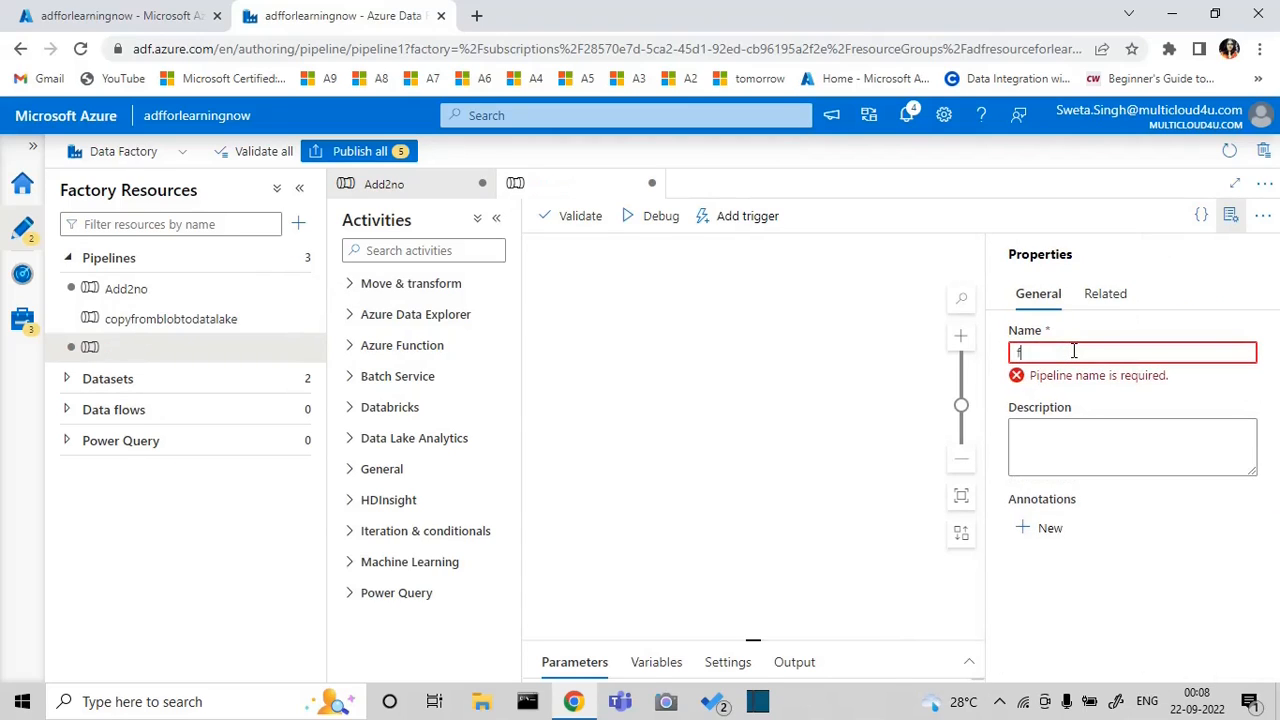
{"action": "type", "text": "ilter"}
{"action": "left_click", "coordinate": [1230, 222]}
{"action": "left_click", "coordinate": [1230, 222]}
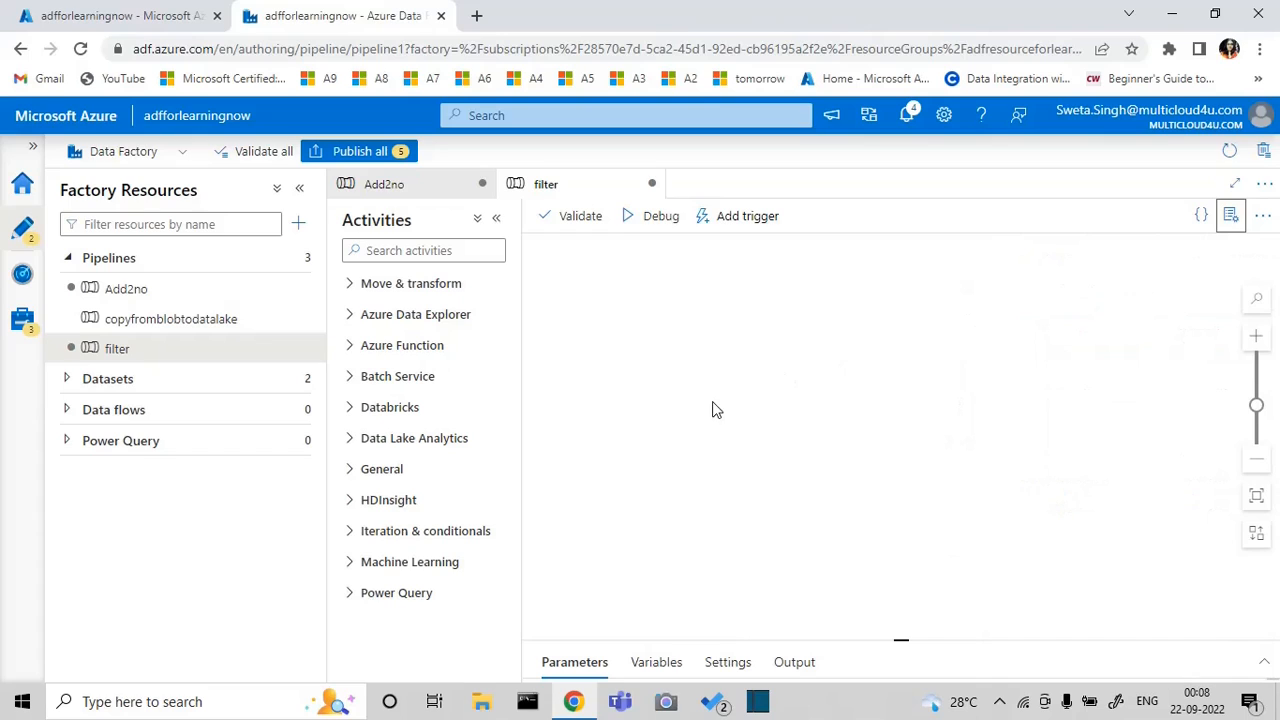
Step: Add a Filter activity from Iteration & conditionals to the filter pipeline and show its configuration
{"action": "left_click", "coordinate": [350, 533]}
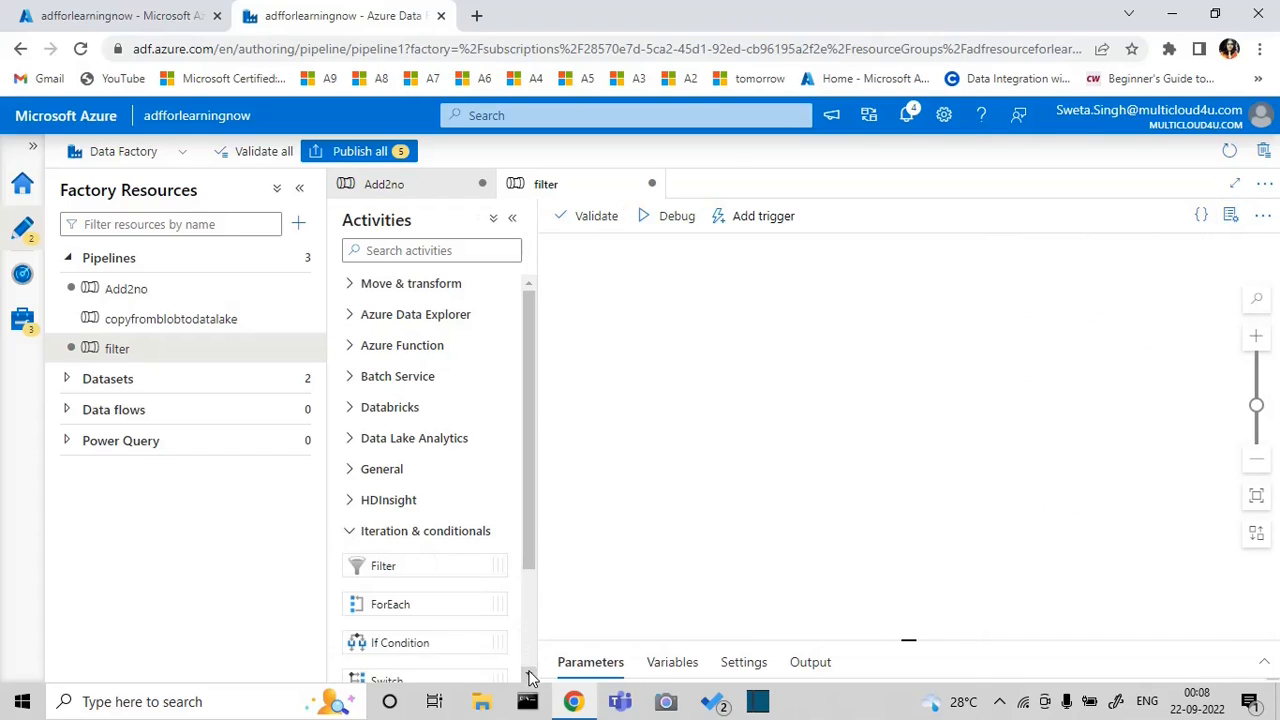
{"action": "scroll", "coordinate": [485, 587], "scroll_direction": "down", "scroll_amount": 1}
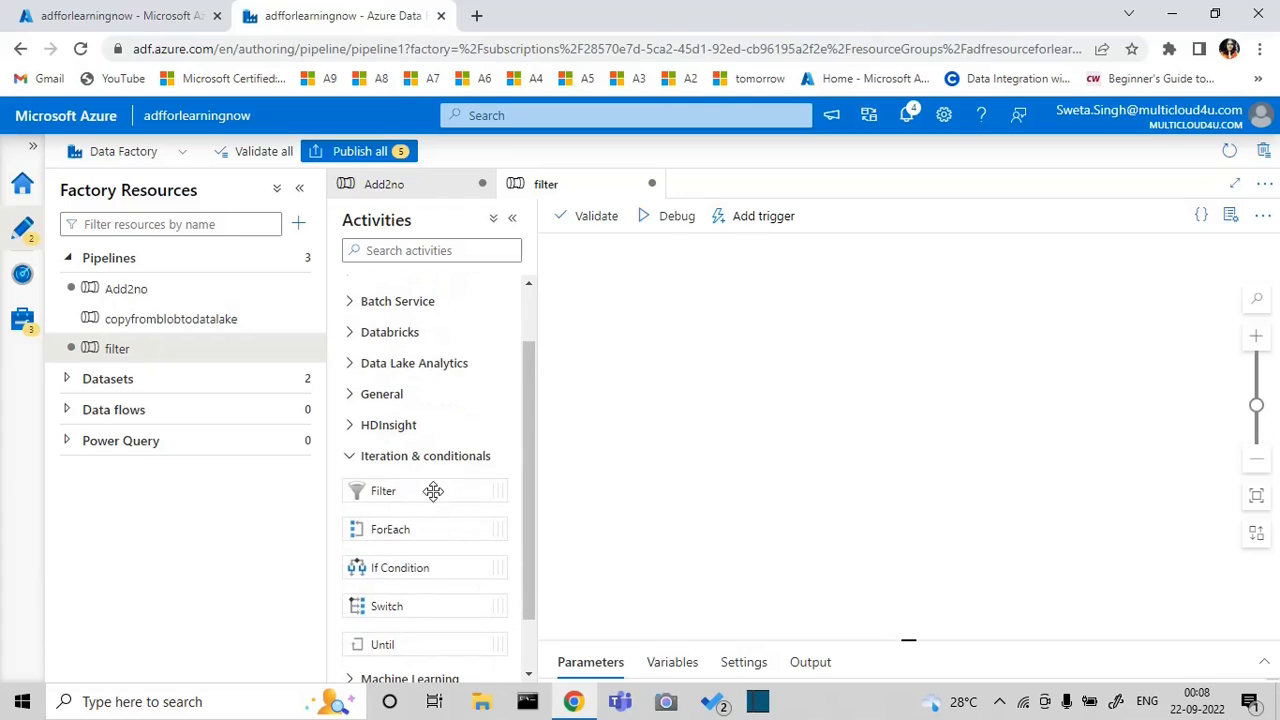
{"action": "left_click_drag", "start_coordinate": [433, 491], "coordinate": [837, 360]}
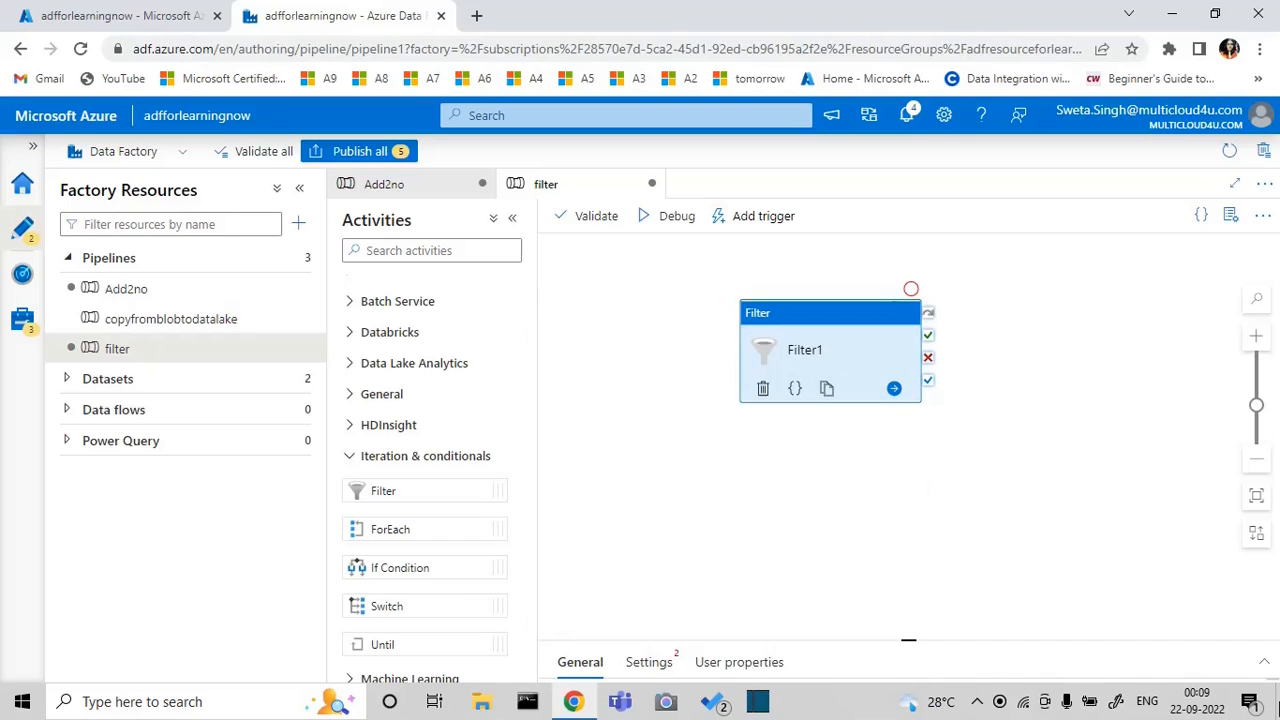
{"action": "left_click", "coordinate": [1266, 672]}
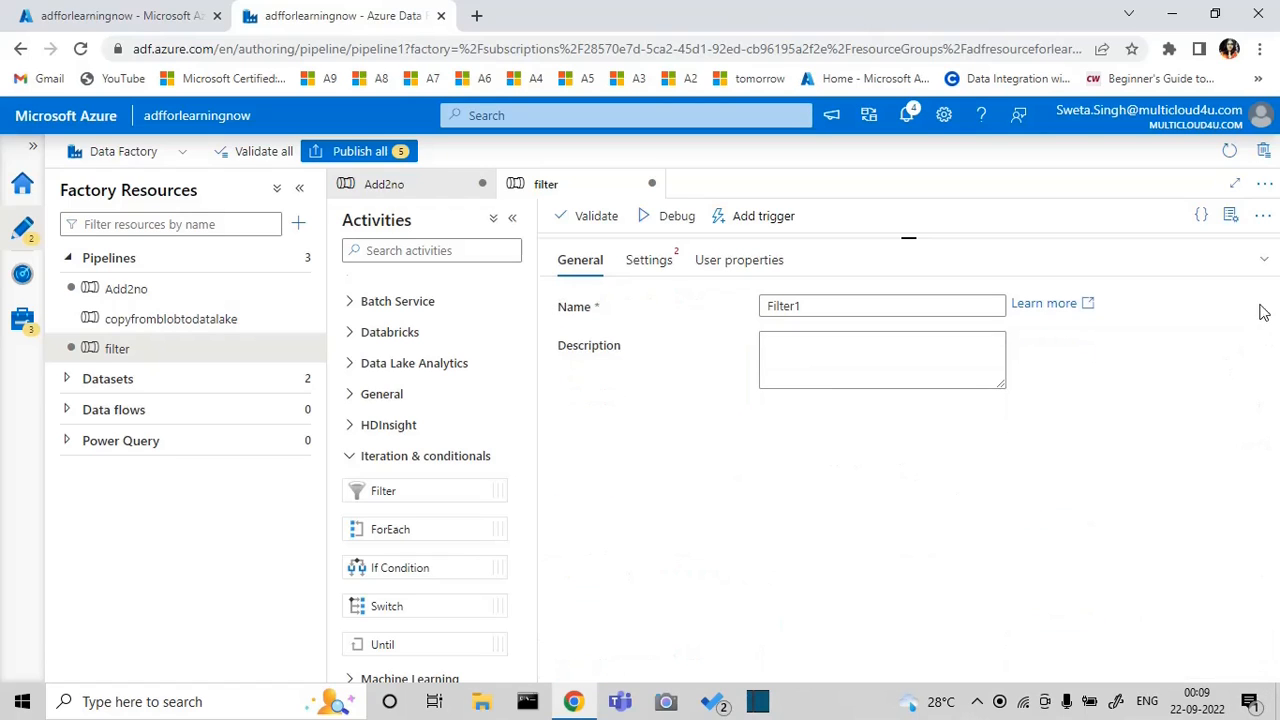
Step: Add a parameter named mixarray of type Array to the filter pipeline
{"action": "left_click", "coordinate": [1264, 260]}
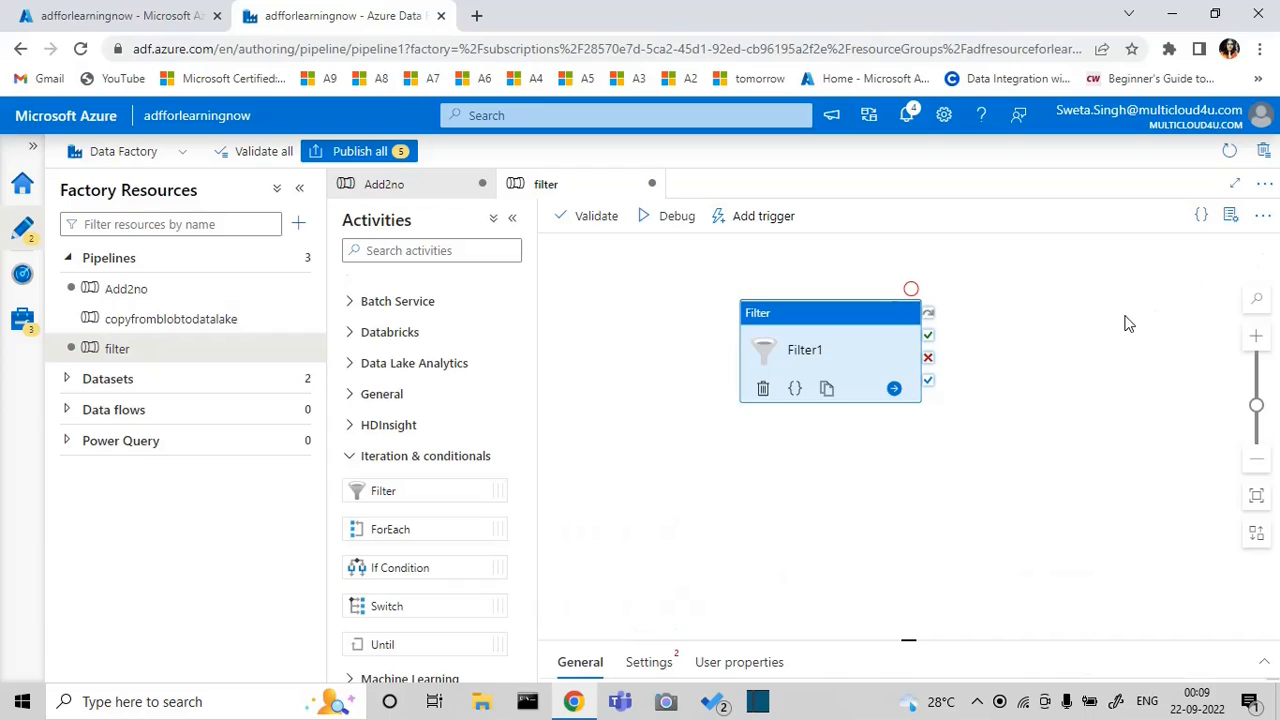
{"action": "left_click", "coordinate": [1165, 424]}
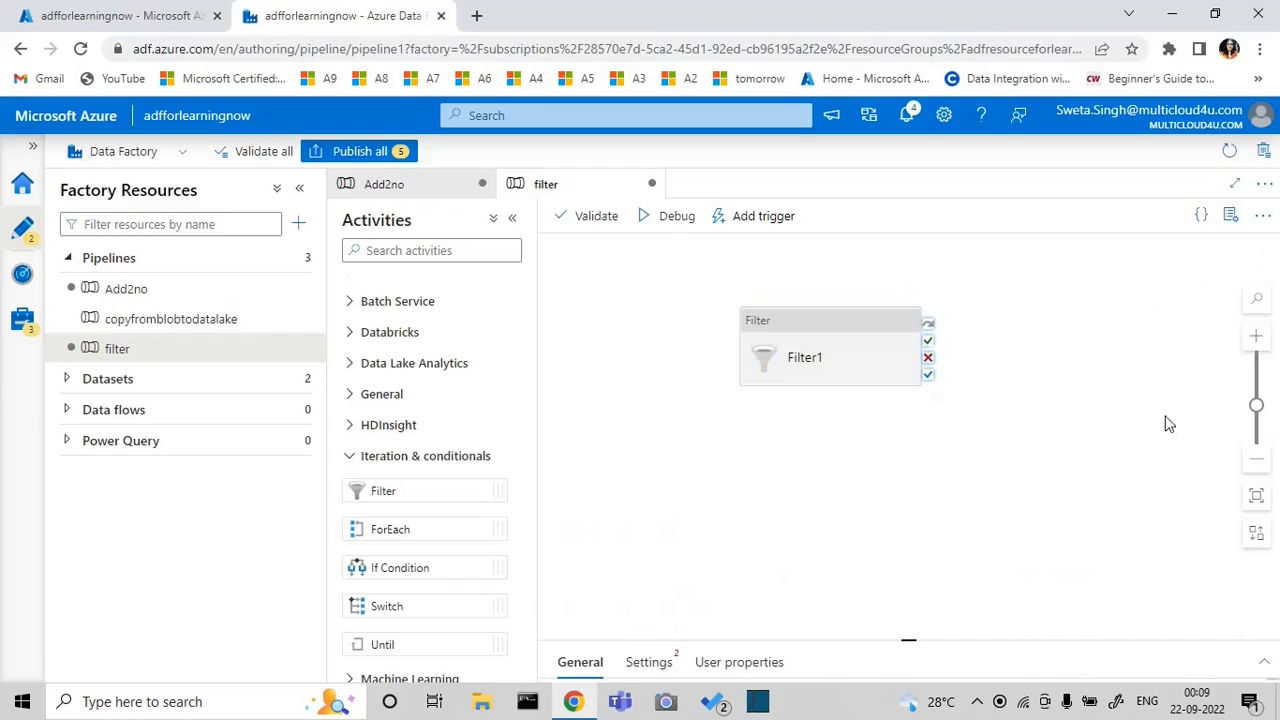
{"action": "left_click", "coordinate": [1266, 668]}
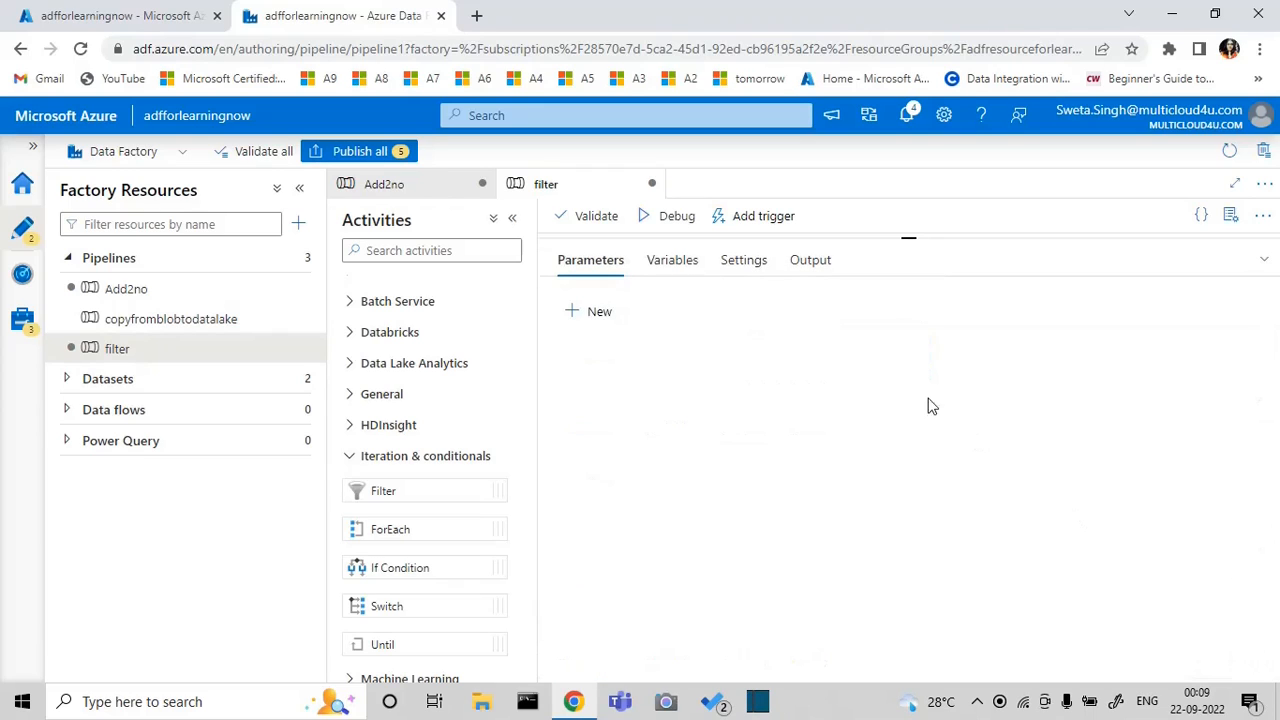
{"action": "left_click", "coordinate": [600, 314]}
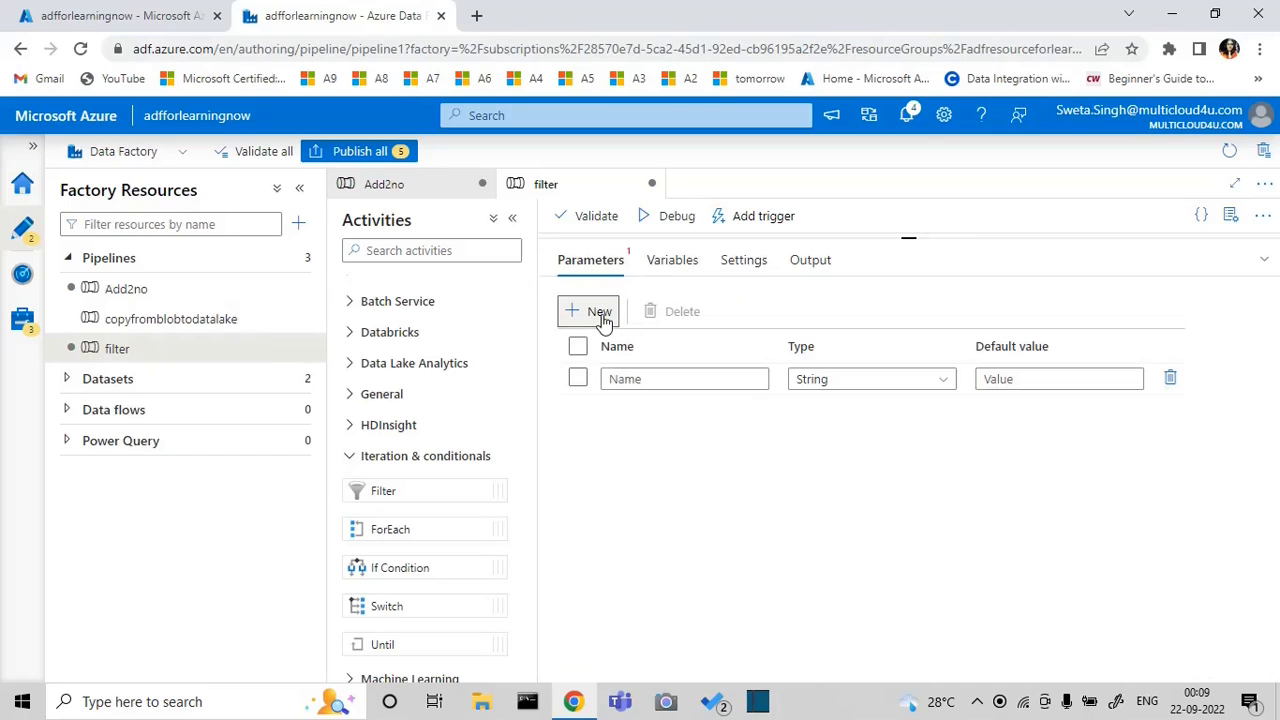
{"action": "left_click", "coordinate": [647, 378]}
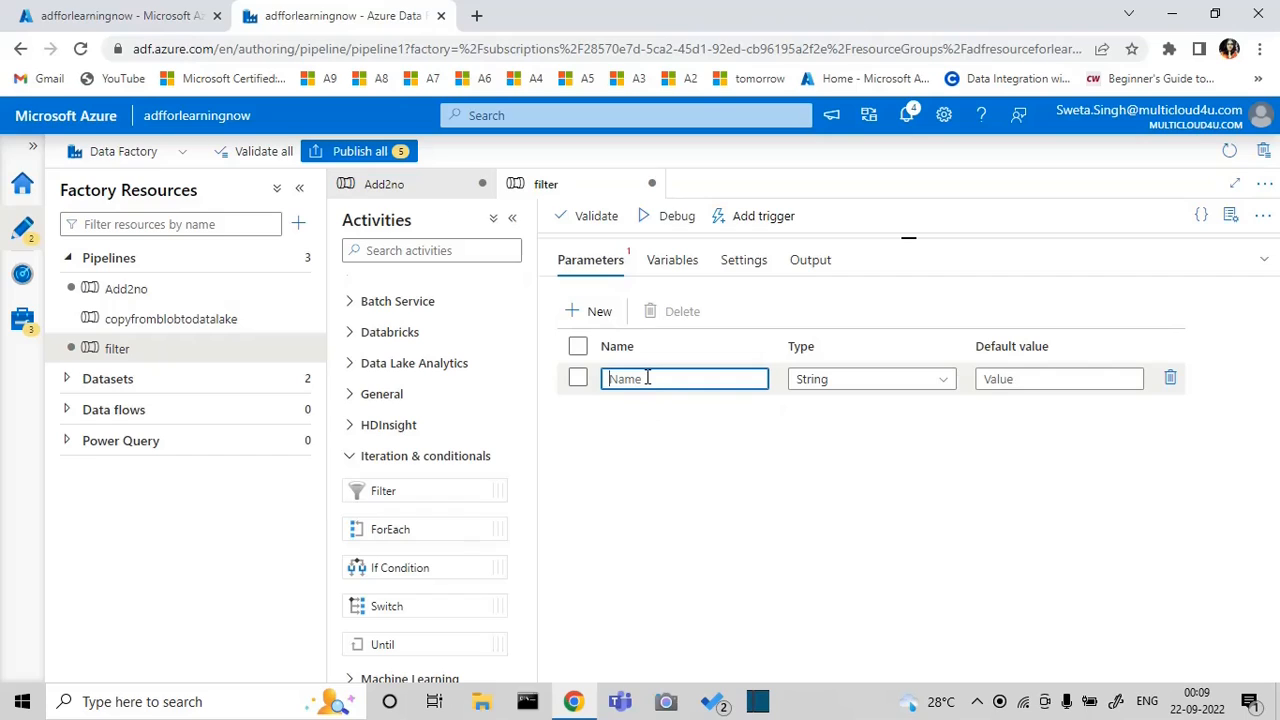
{"action": "type", "text": "mixarray"}
{"action": "left_click", "coordinate": [941, 386]}
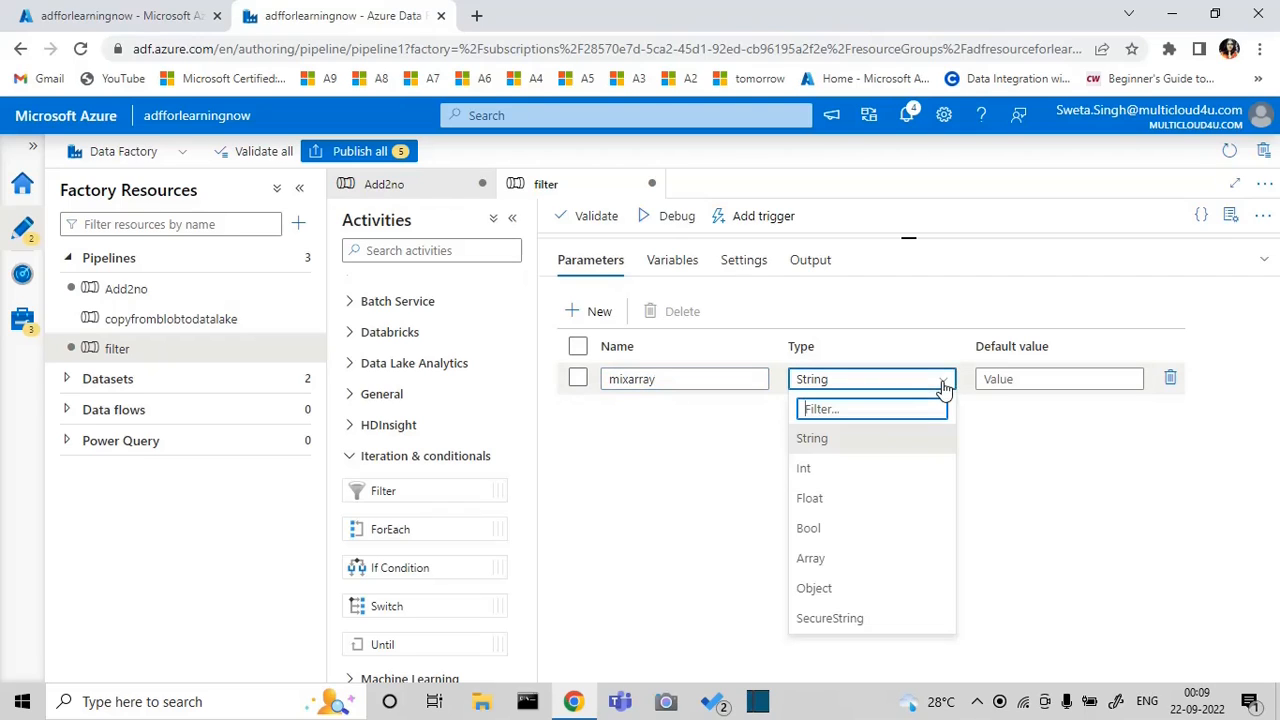
{"action": "left_click", "coordinate": [849, 559]}
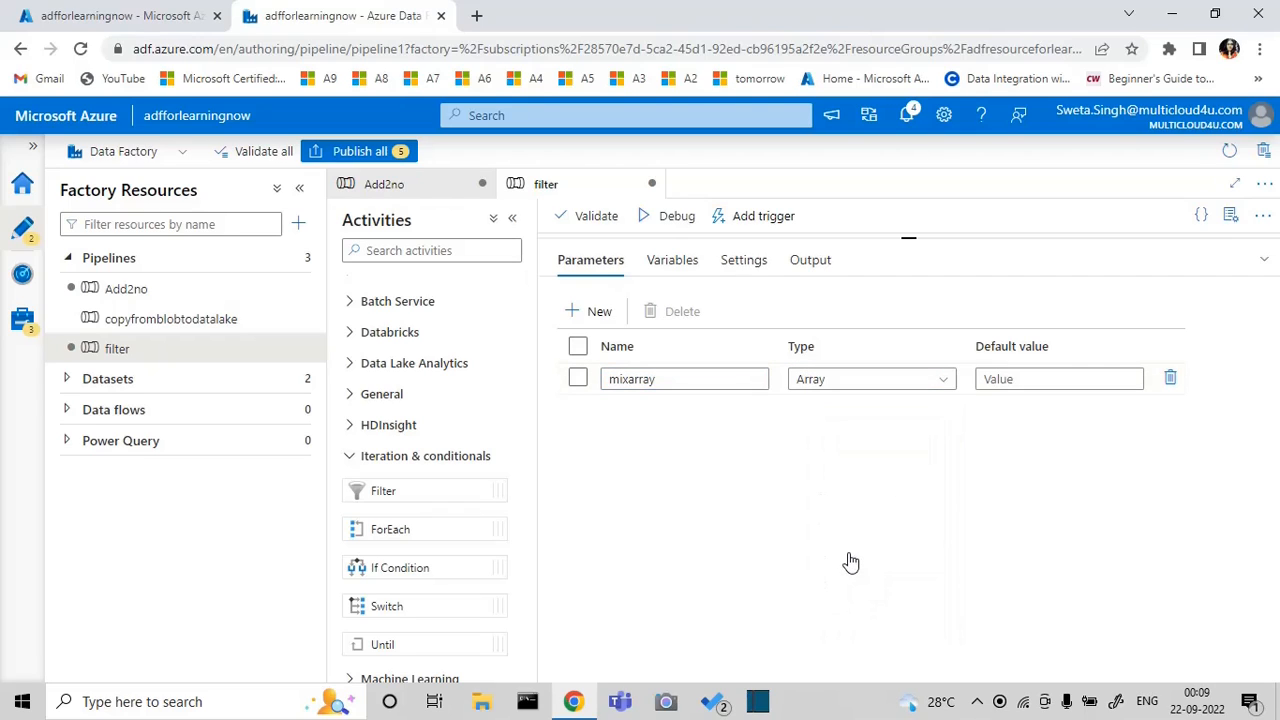
Step: Set the default value of mixarray to [2,4,7,13,55,24,8] and return to the pipeline canvas
{"action": "left_click", "coordinate": [1010, 380]}
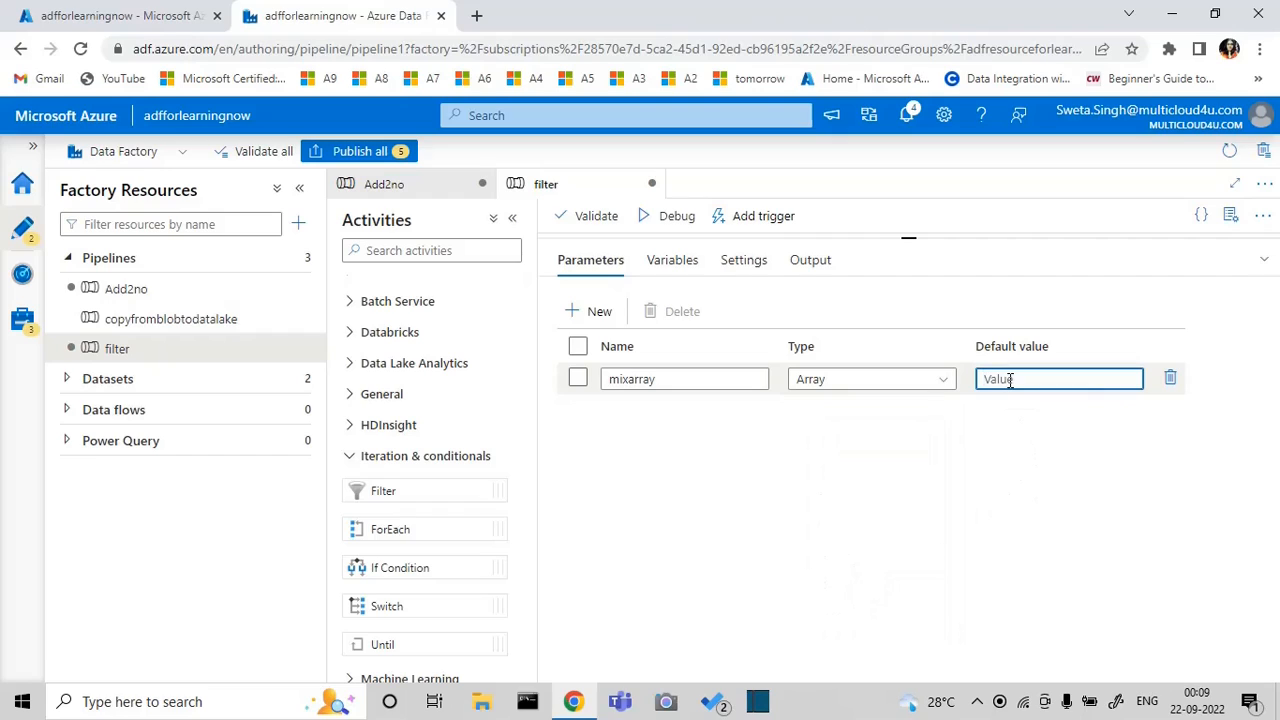
{"action": "type", "text": "["}
{"action": "type", "text": "2,4,7,13,55,24"}
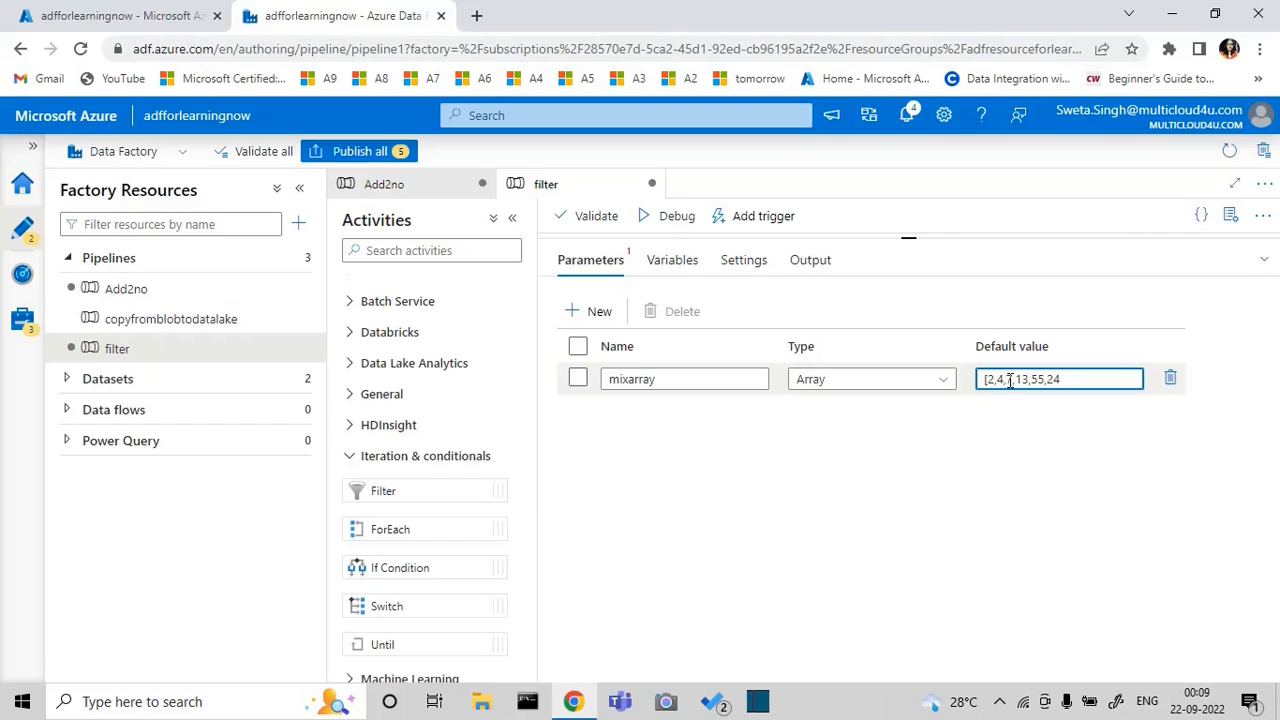
{"action": "type", "text": ",8]"}
{"action": "left_click", "coordinate": [1265, 265]}
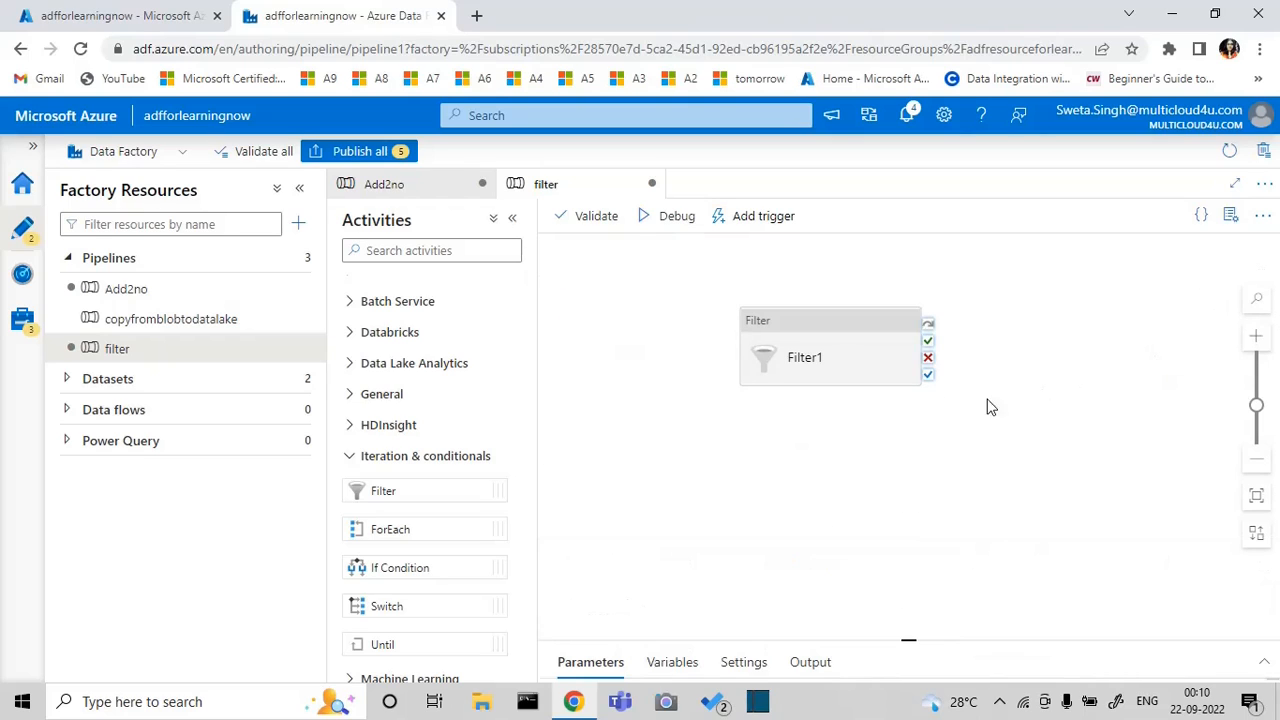
{"action": "left_click", "coordinate": [893, 368]}
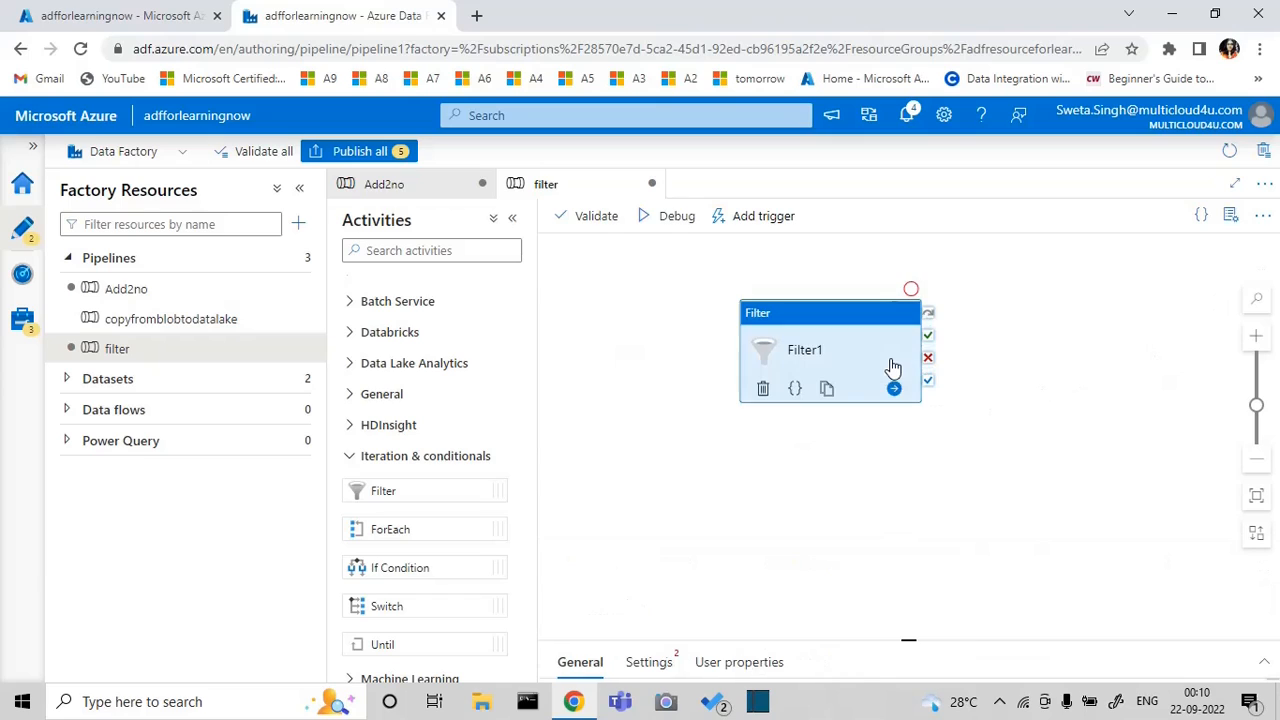
{"action": "left_click", "coordinate": [1267, 668]}
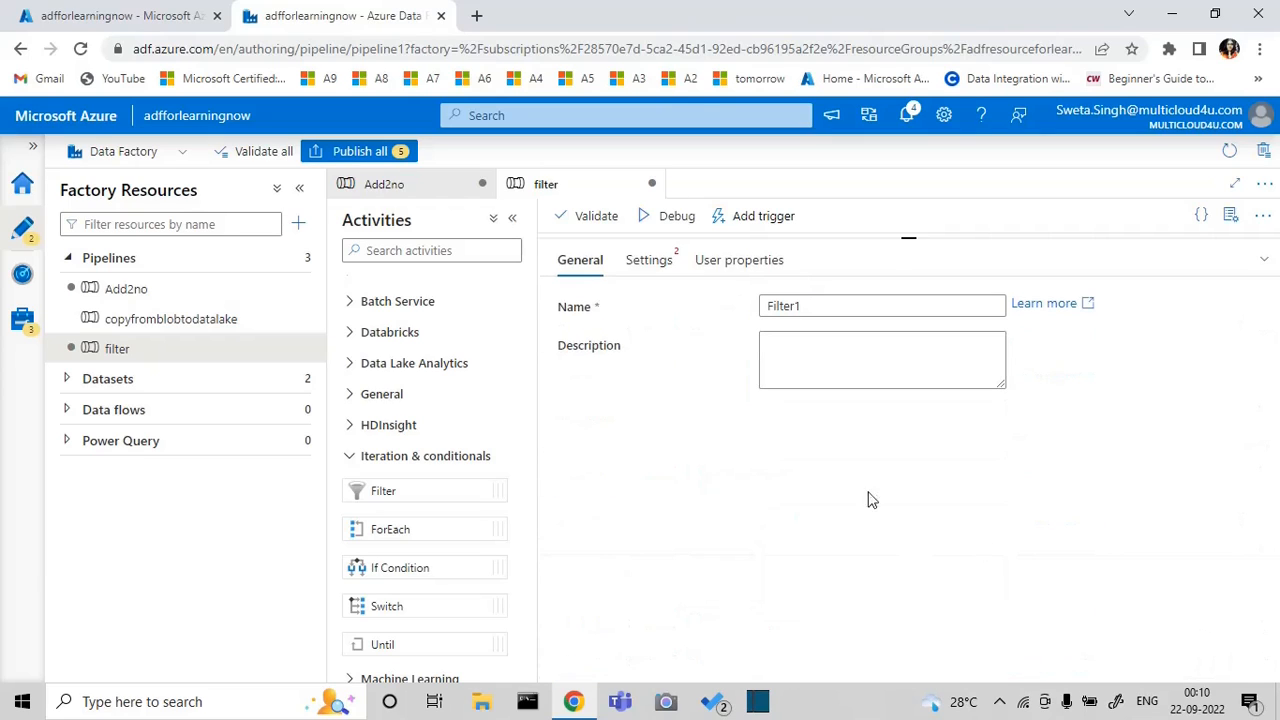
{"action": "left_click", "coordinate": [661, 268]}
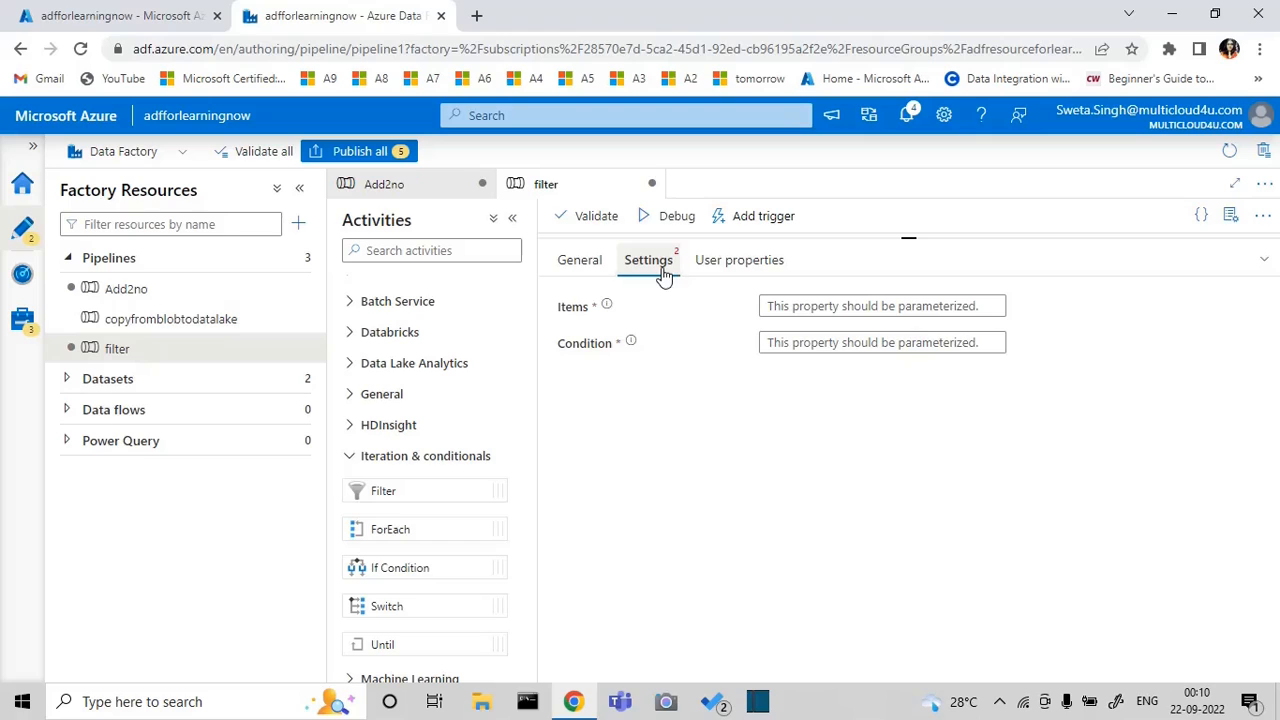
{"action": "left_click", "coordinate": [815, 310]}
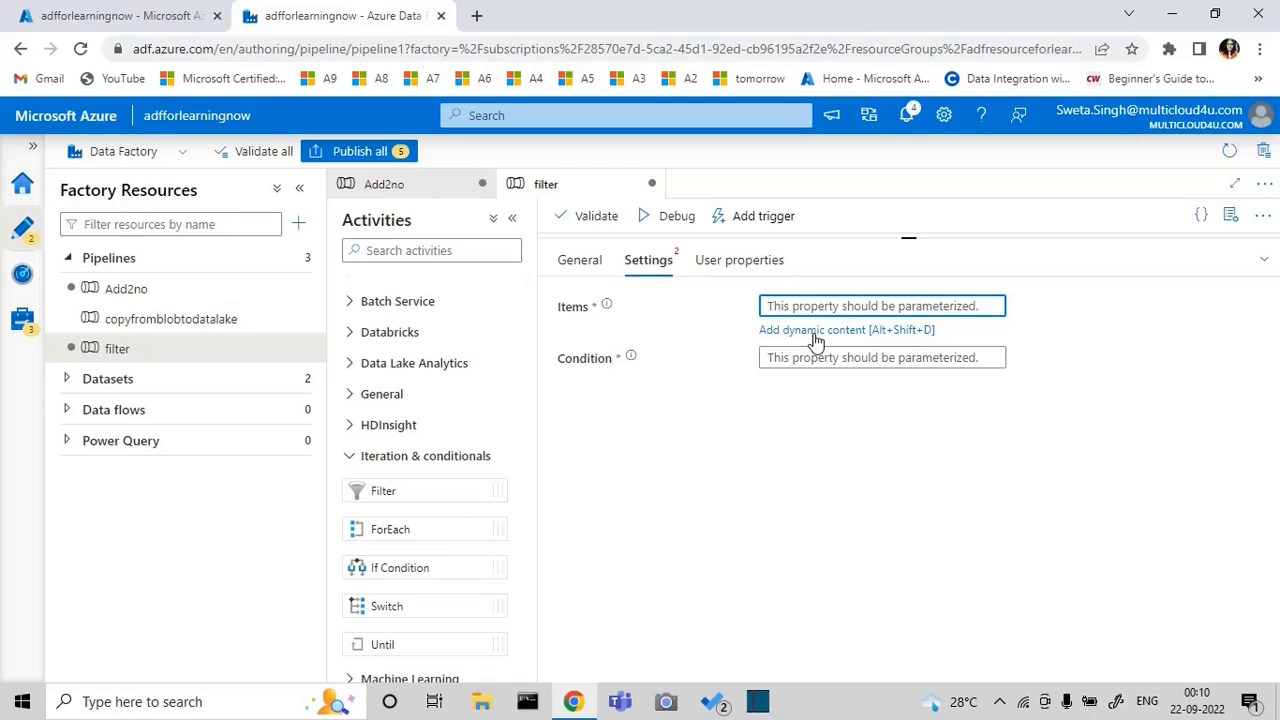
{"action": "left_click", "coordinate": [815, 338]}
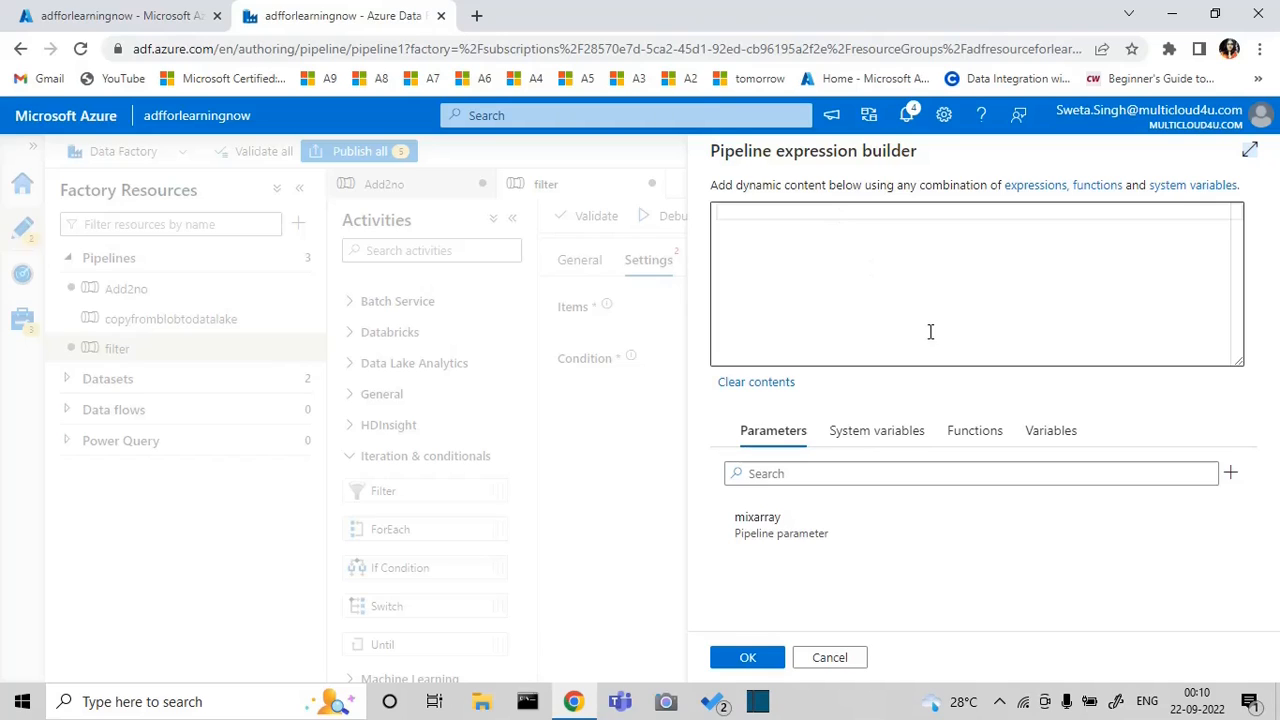
{"action": "left_click", "coordinate": [783, 529]}
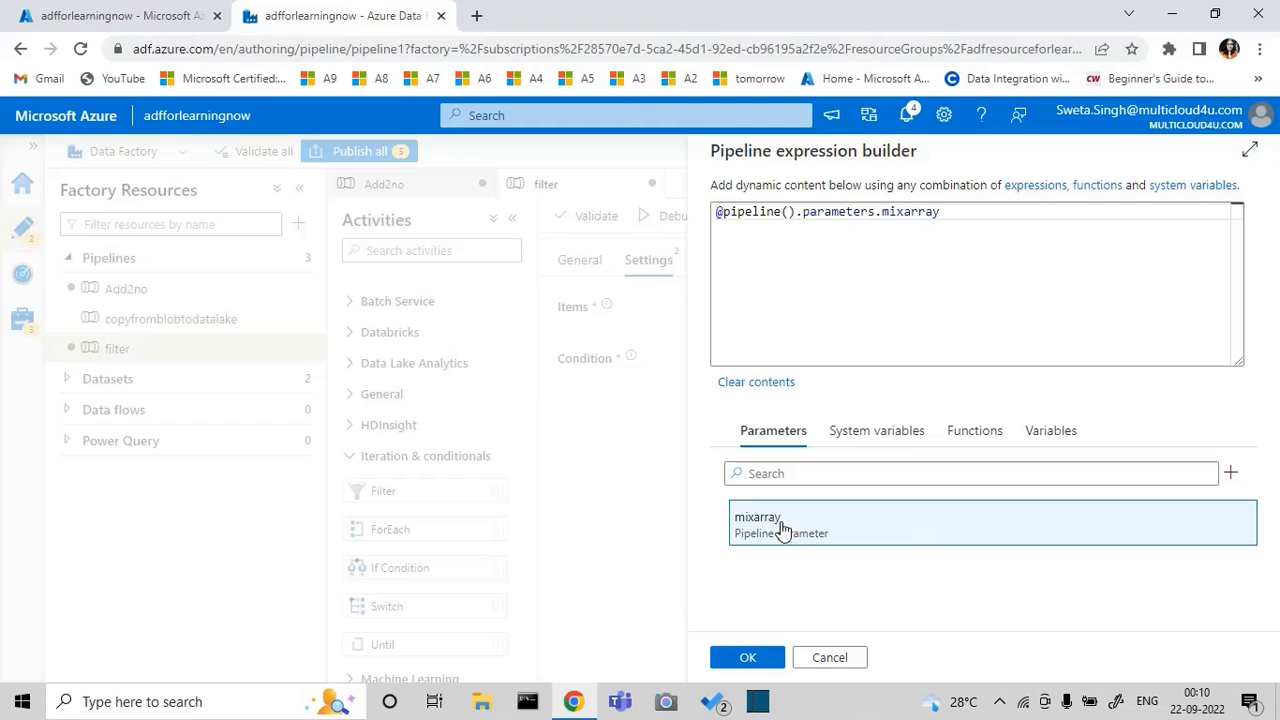
{"action": "left_click", "coordinate": [747, 658]}
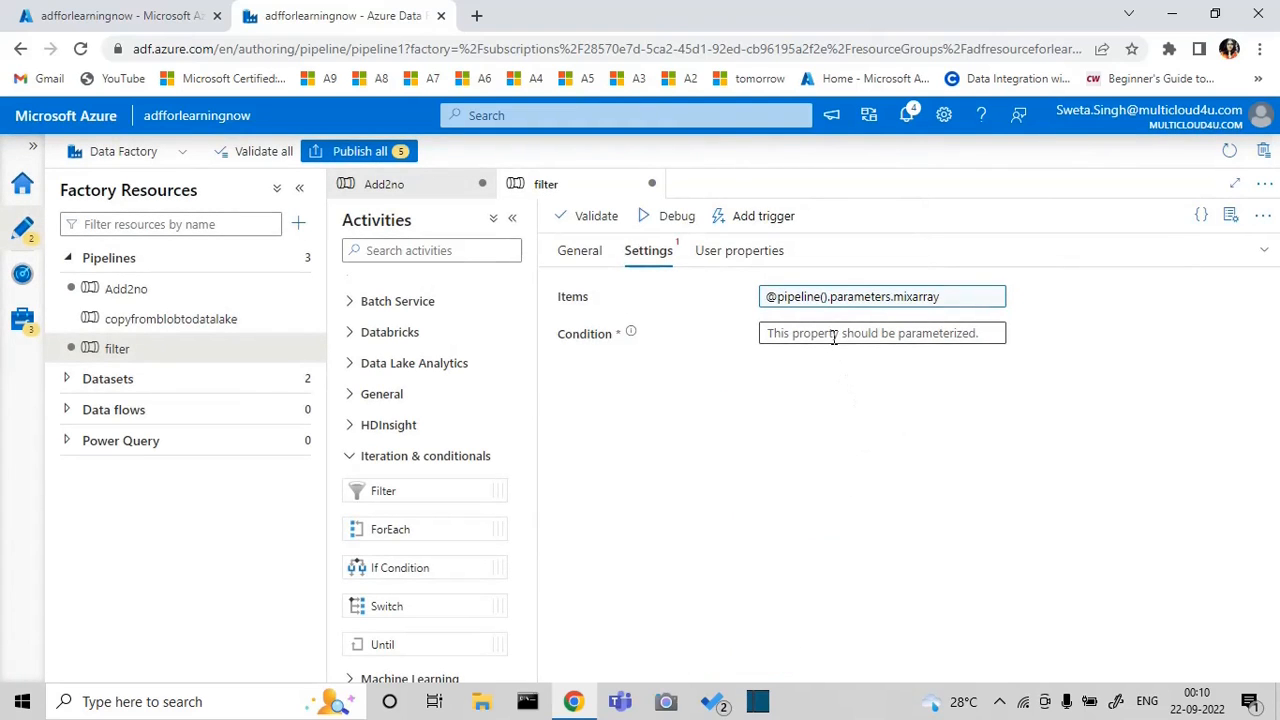
Step: Start a dynamic expression for Filter1's Condition with the logical function equals()
{"action": "left_click", "coordinate": [833, 337]}
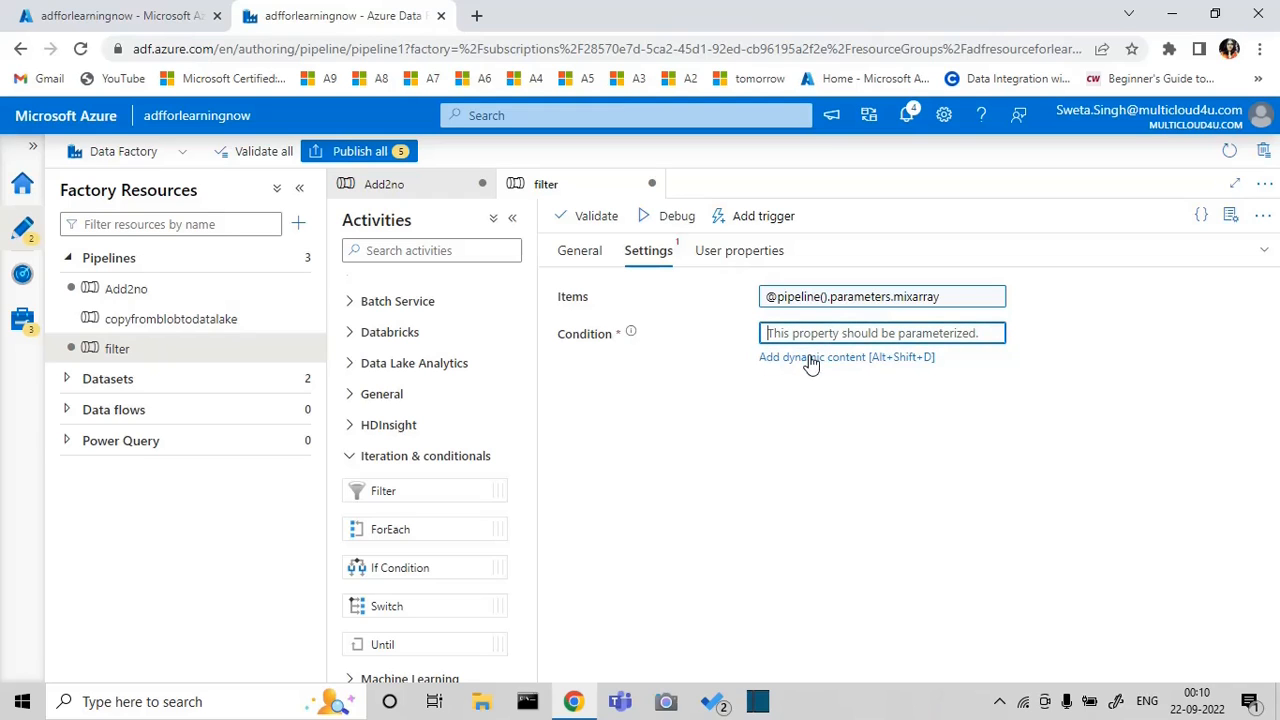
{"action": "left_click", "coordinate": [809, 360]}
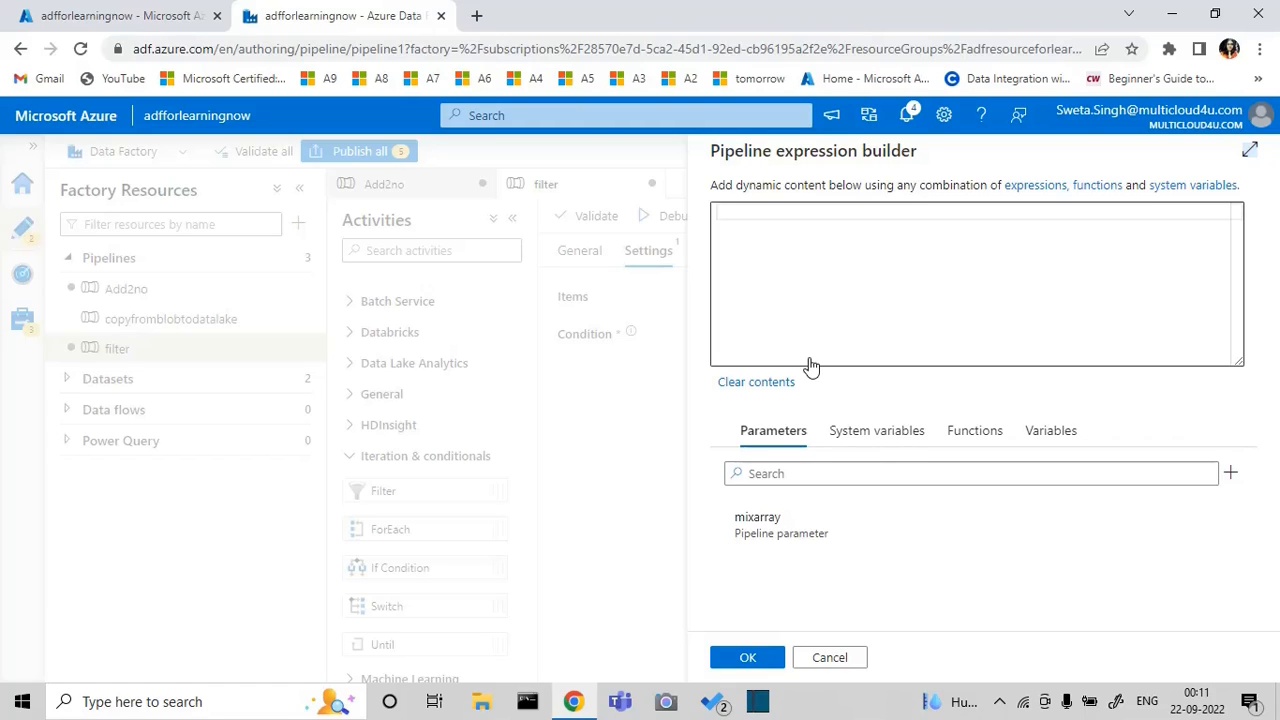
{"action": "left_click", "coordinate": [975, 430]}
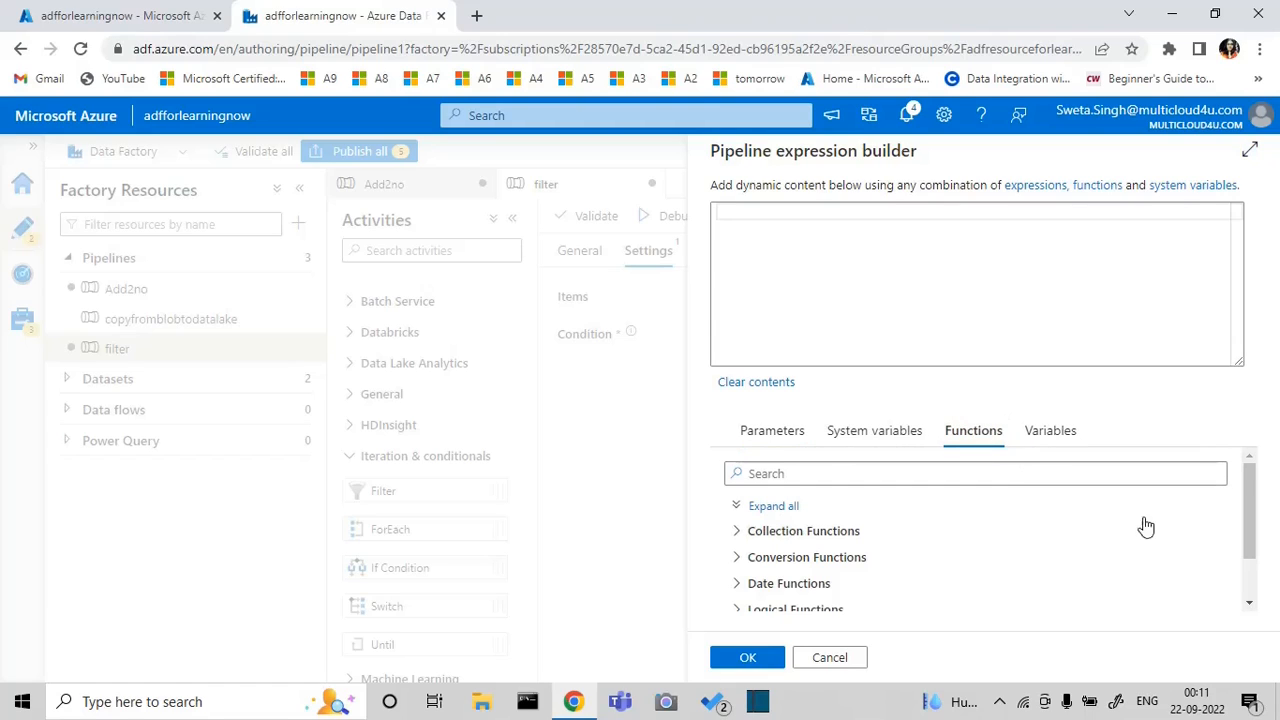
{"action": "left_click", "coordinate": [1249, 604]}
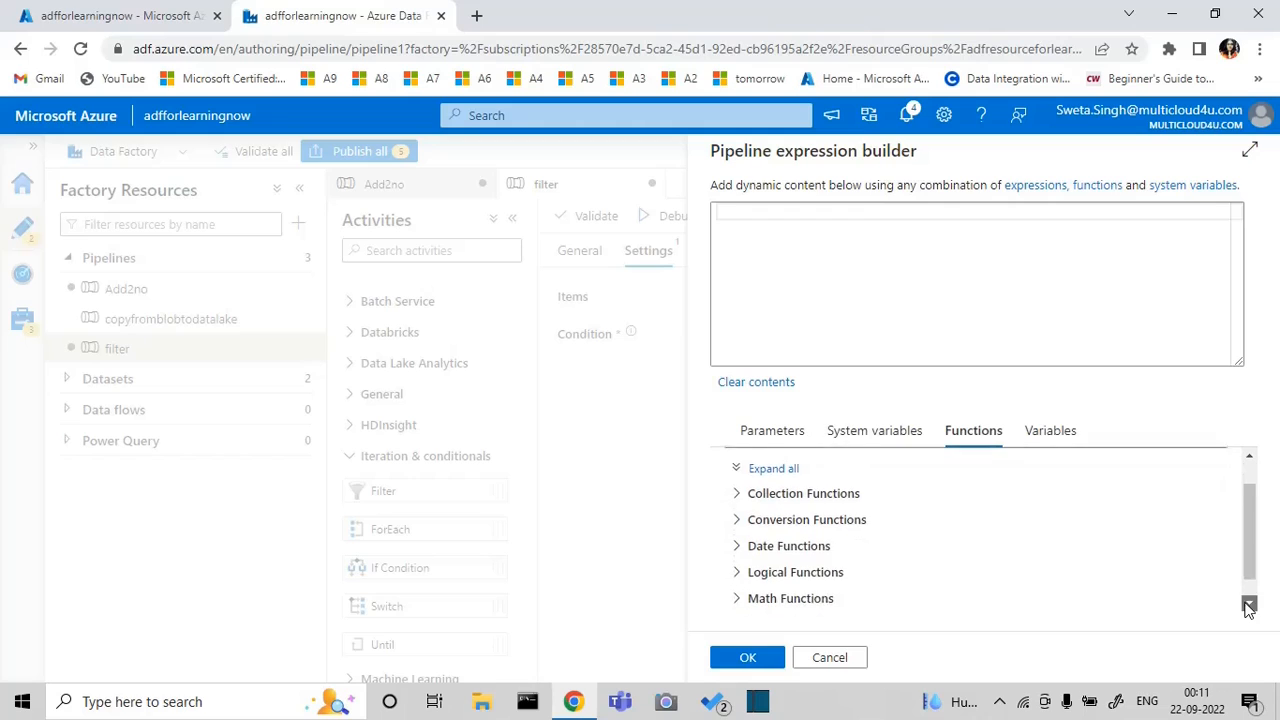
{"action": "left_click", "coordinate": [1249, 606]}
{"action": "left_click", "coordinate": [738, 548]}
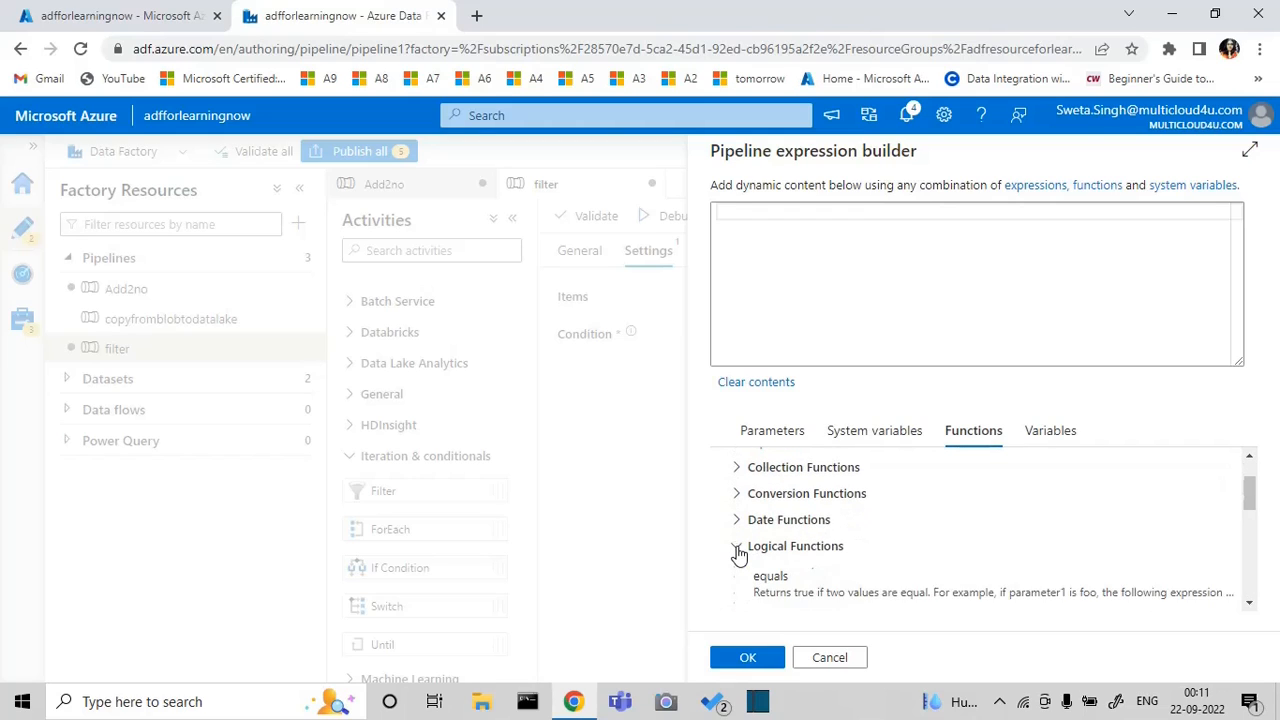
{"action": "left_click", "coordinate": [778, 586]}
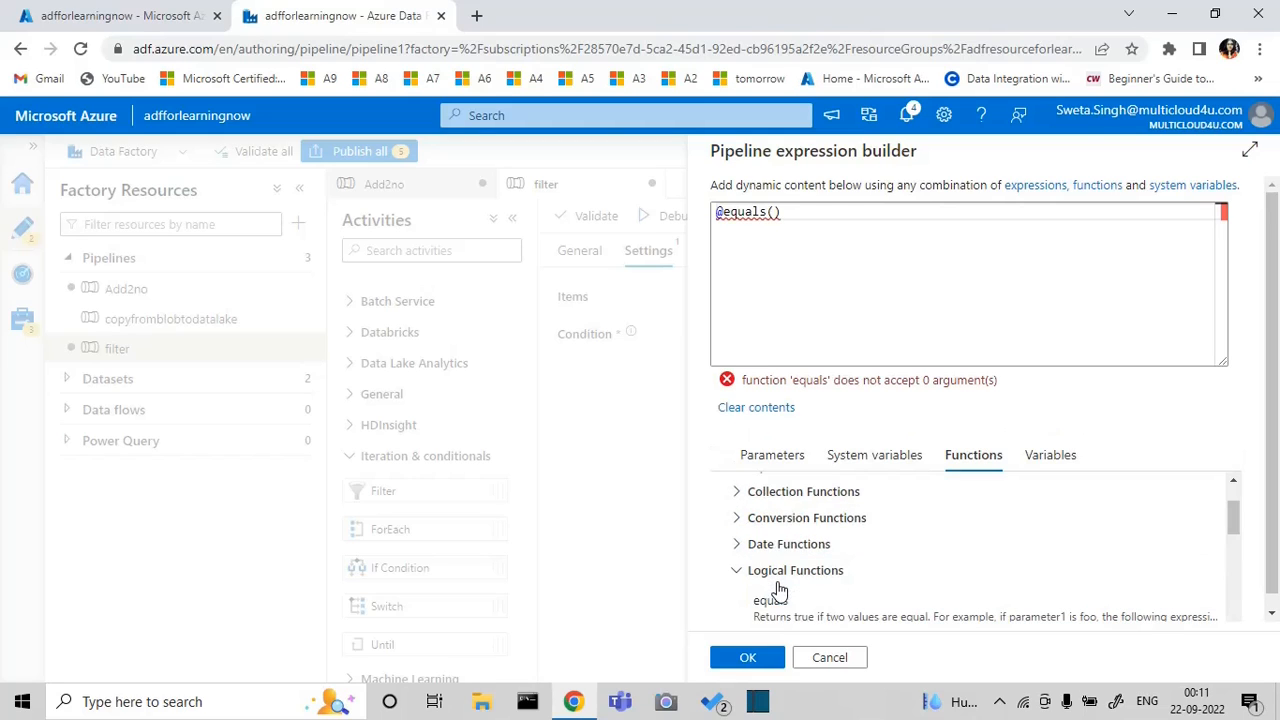
Step: Nest the math function mod() inside the parentheses of equals() in the Condition expression
{"action": "left_click", "coordinate": [766, 309]}
{"action": "key", "text": "Left"}
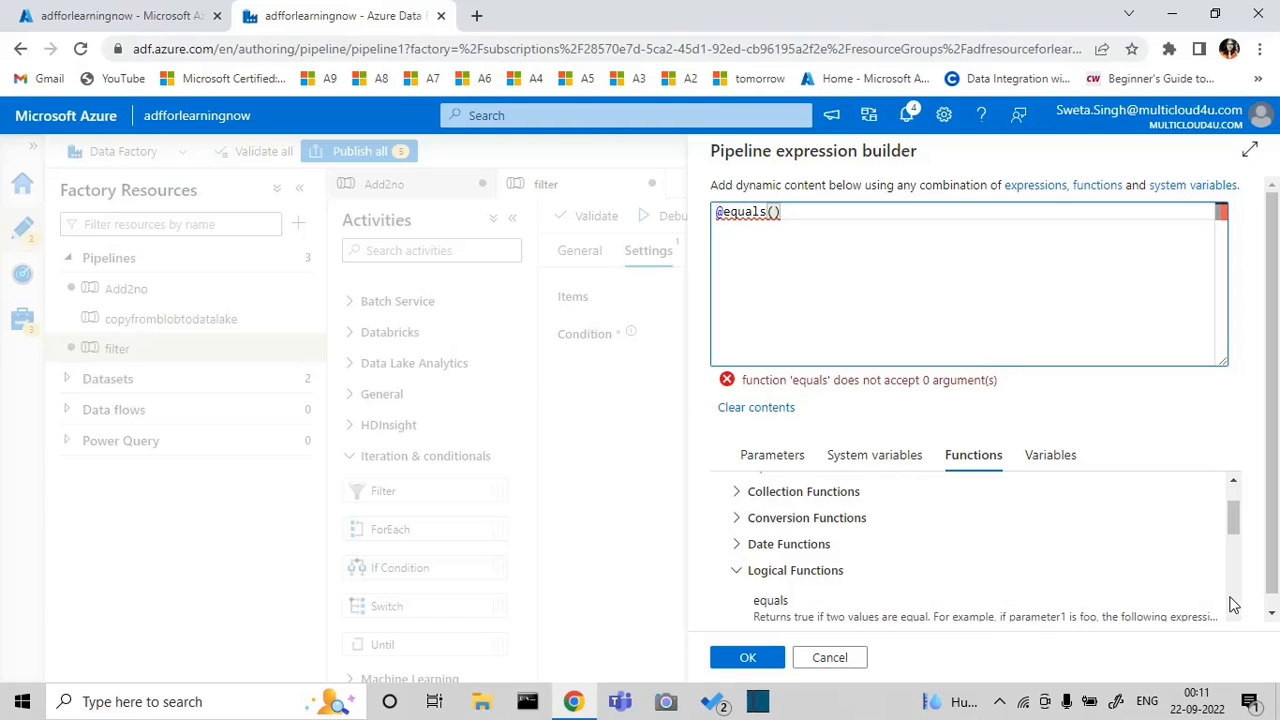
{"action": "scroll", "coordinate": [1272, 614], "scroll_direction": "down", "scroll_amount": 1}
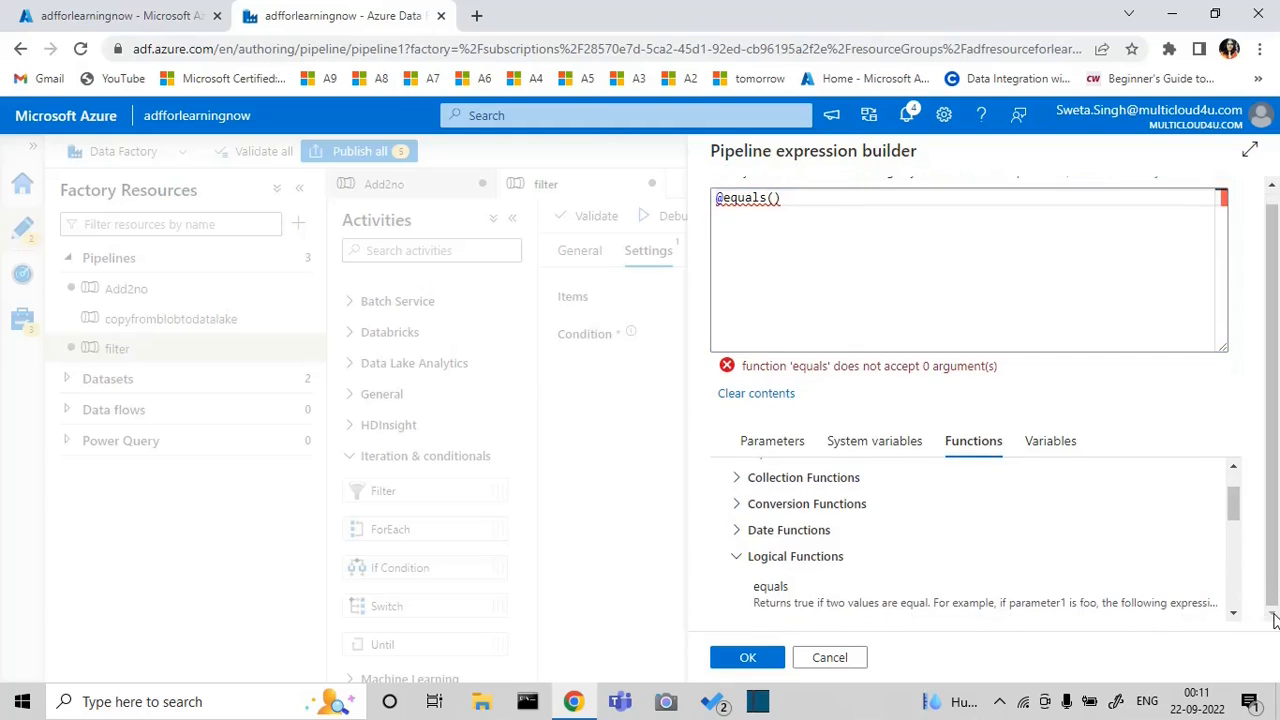
{"action": "left_click", "coordinate": [736, 557]}
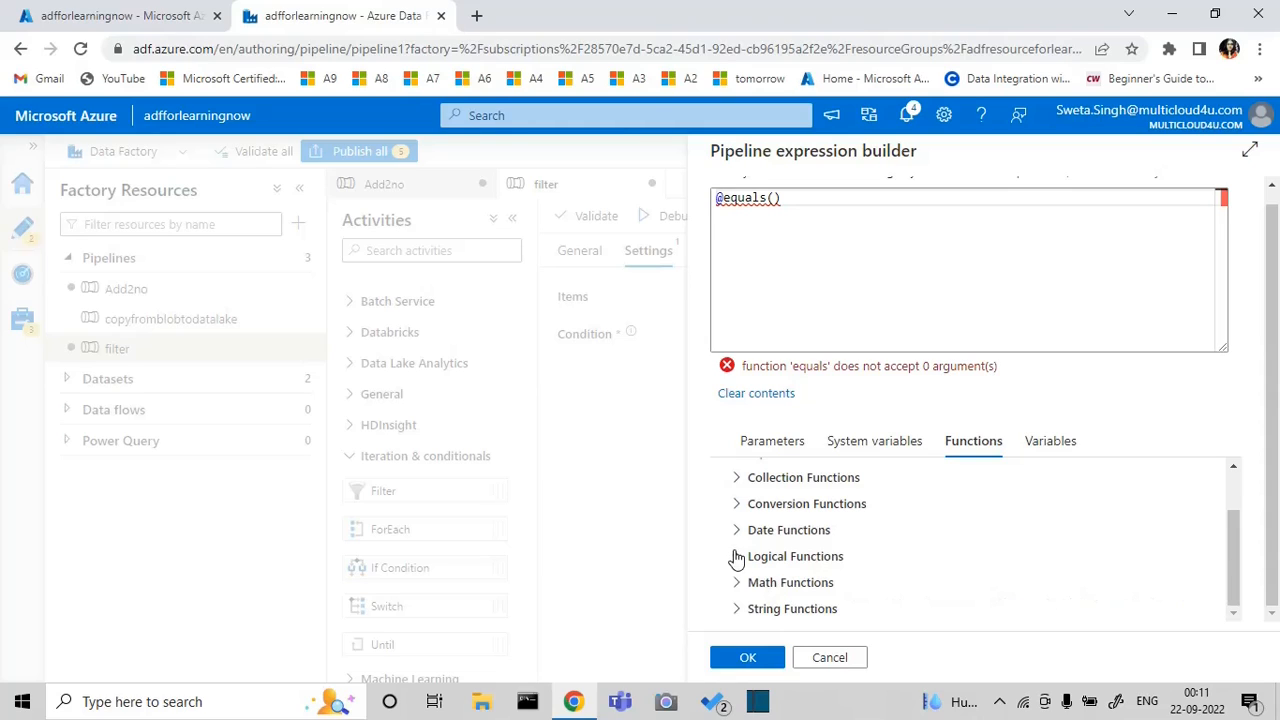
{"action": "left_click", "coordinate": [737, 583]}
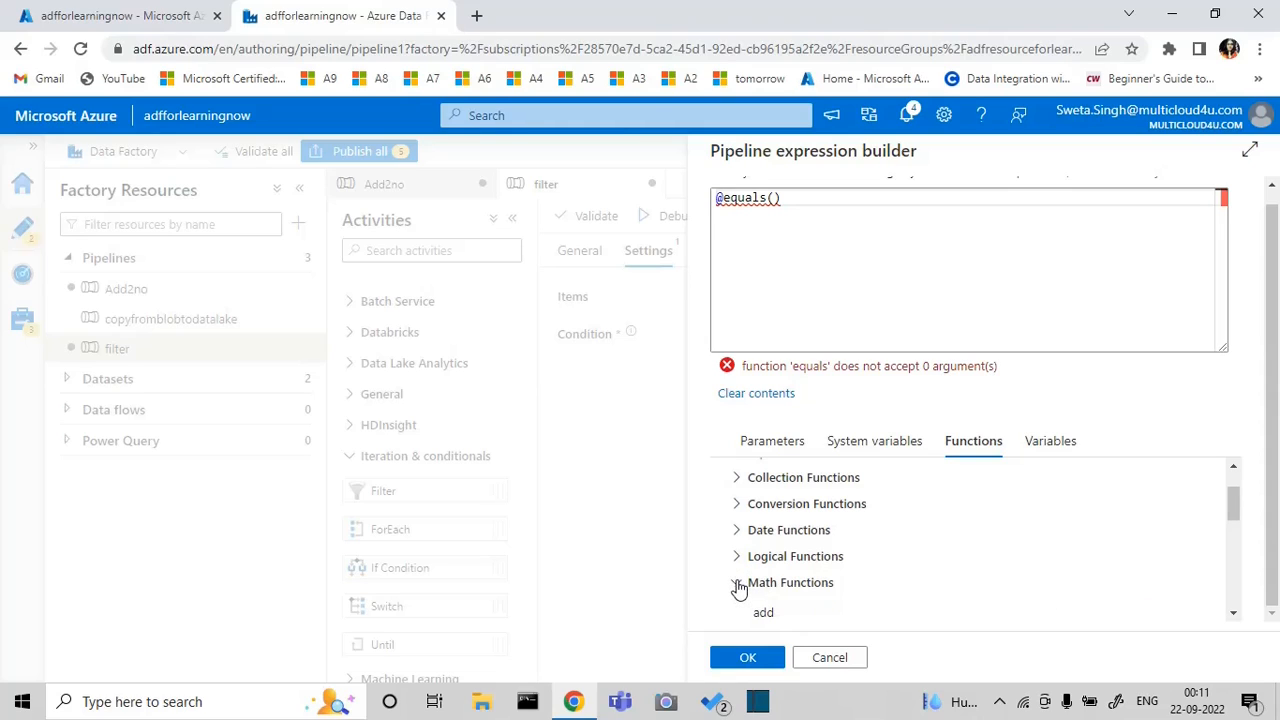
{"action": "left_click", "coordinate": [1233, 614]}
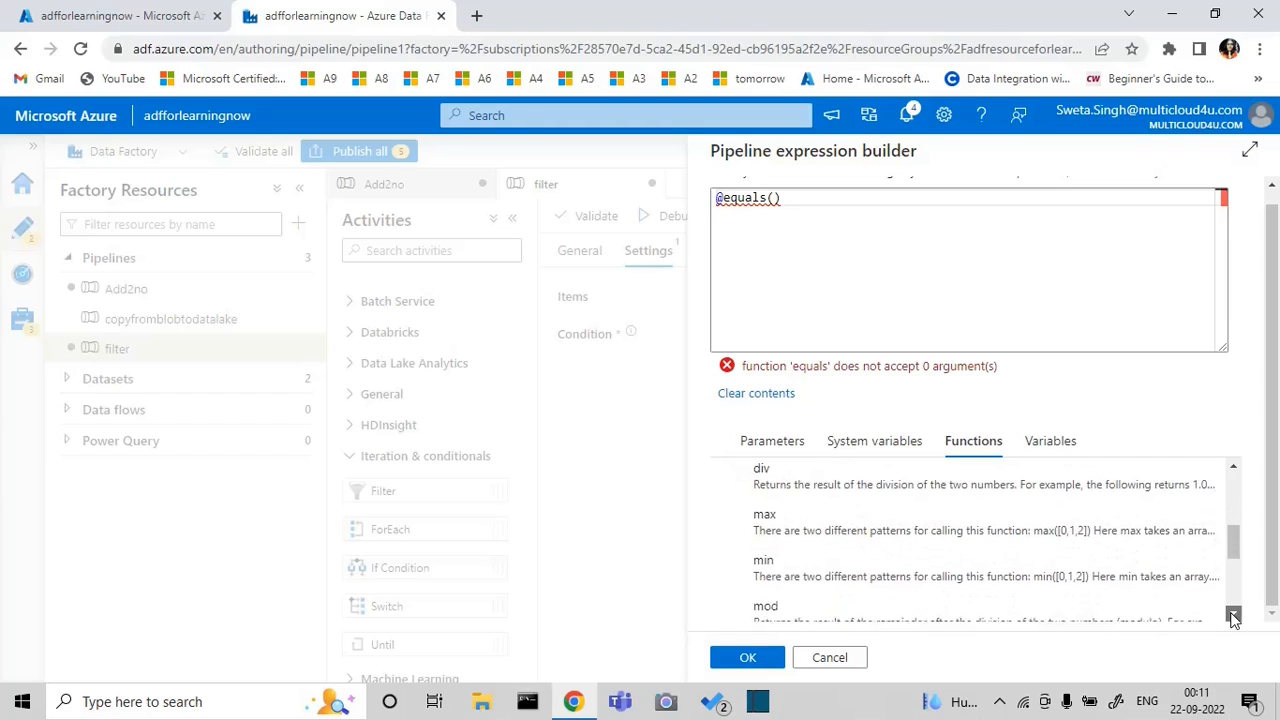
{"action": "left_click", "coordinate": [1025, 595]}
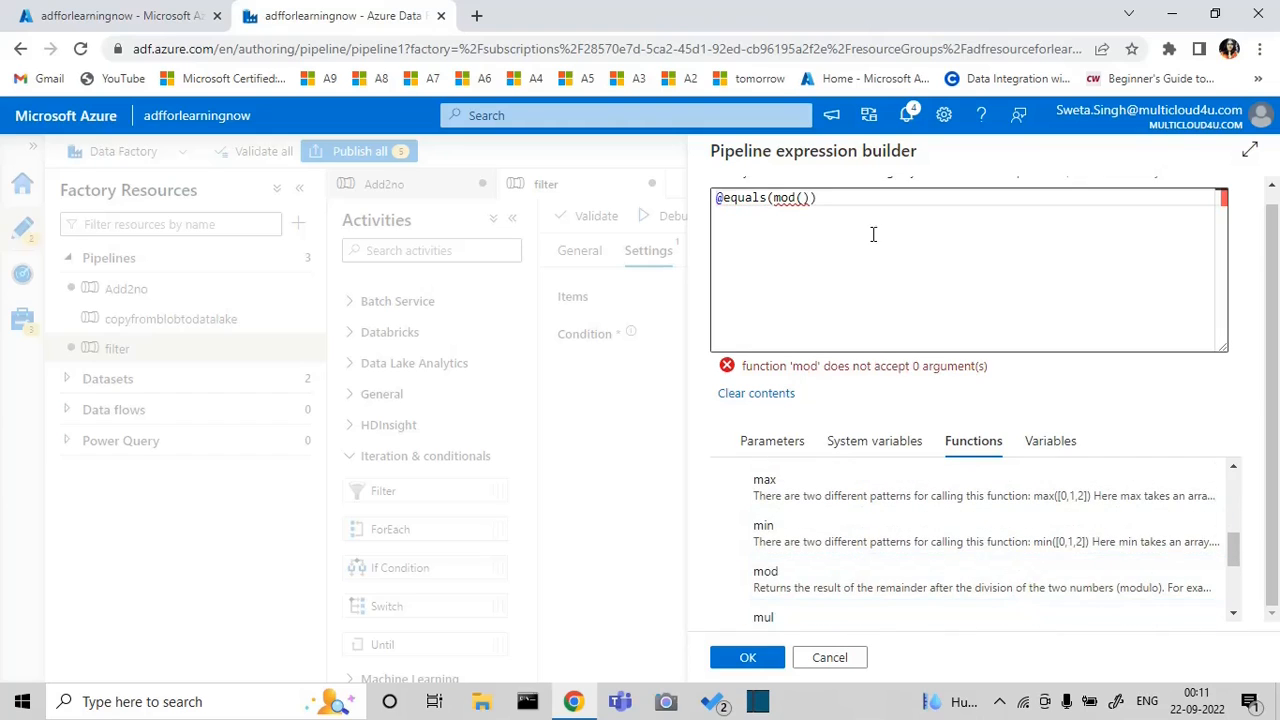
Step: Insert the mixarray pipeline parameter as the argument inside mod()
{"action": "left_click", "coordinate": [806, 197]}
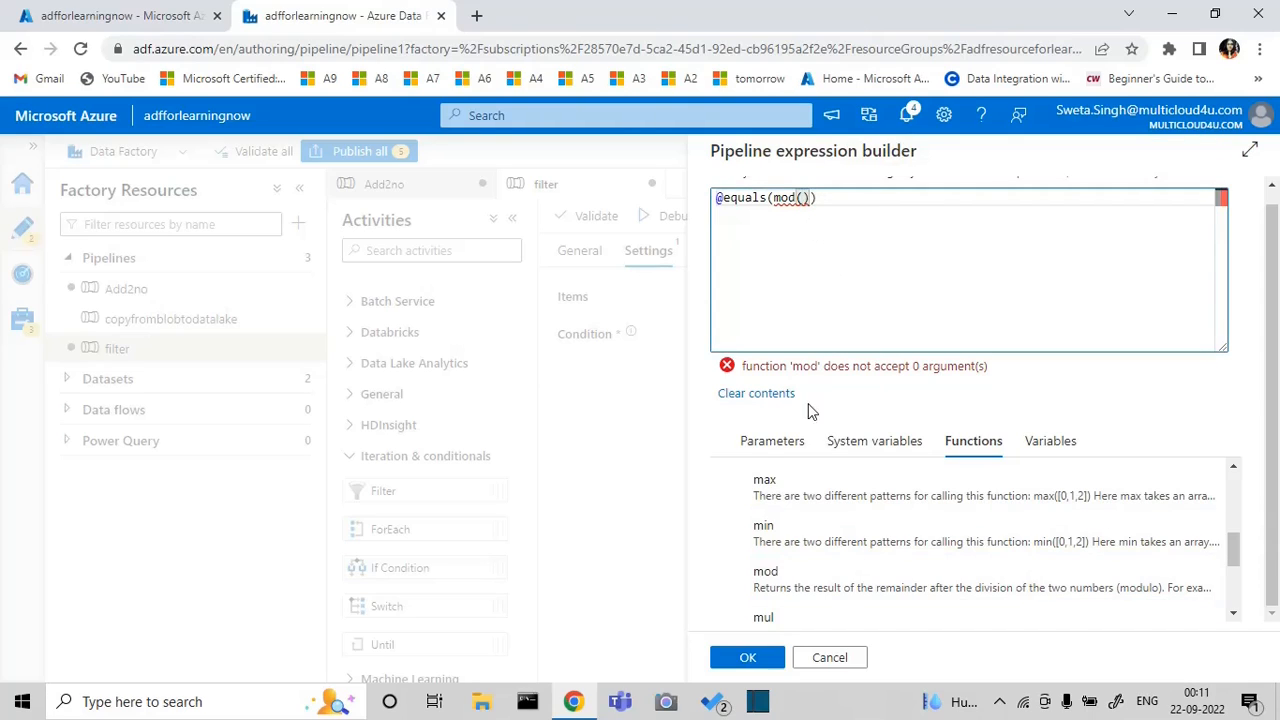
{"action": "left_click", "coordinate": [786, 451]}
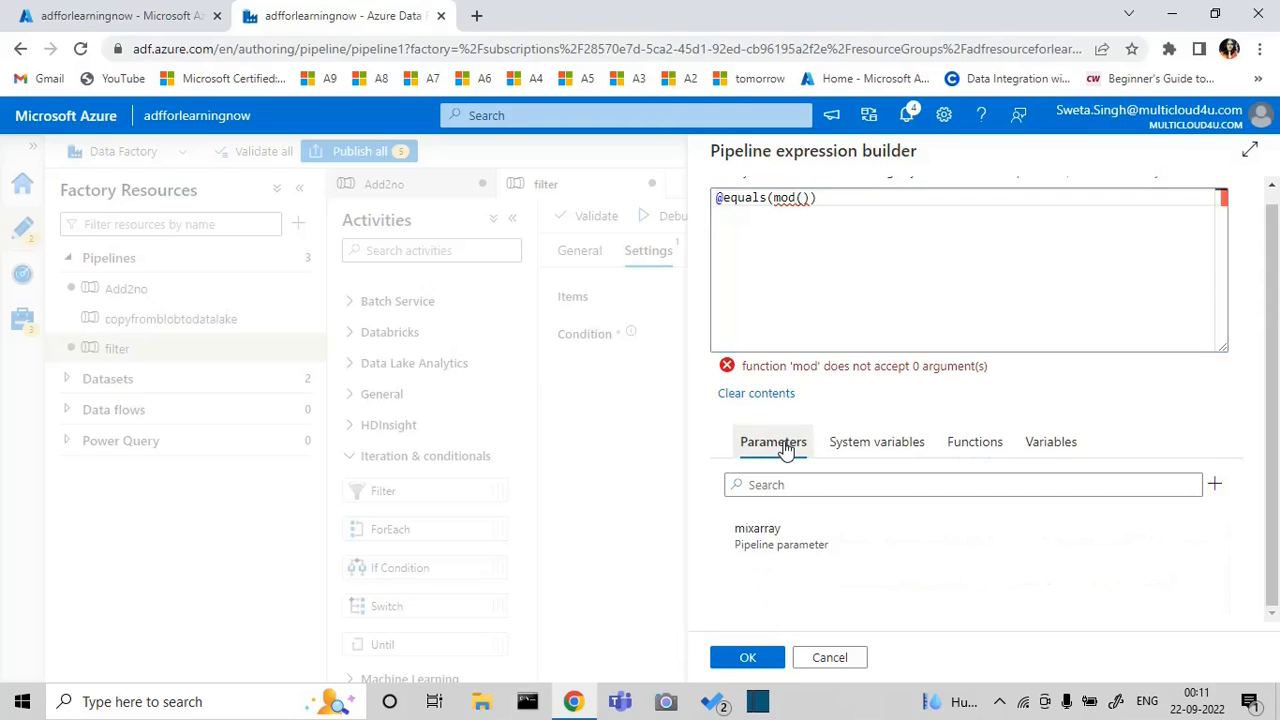
{"action": "left_click", "coordinate": [754, 531]}
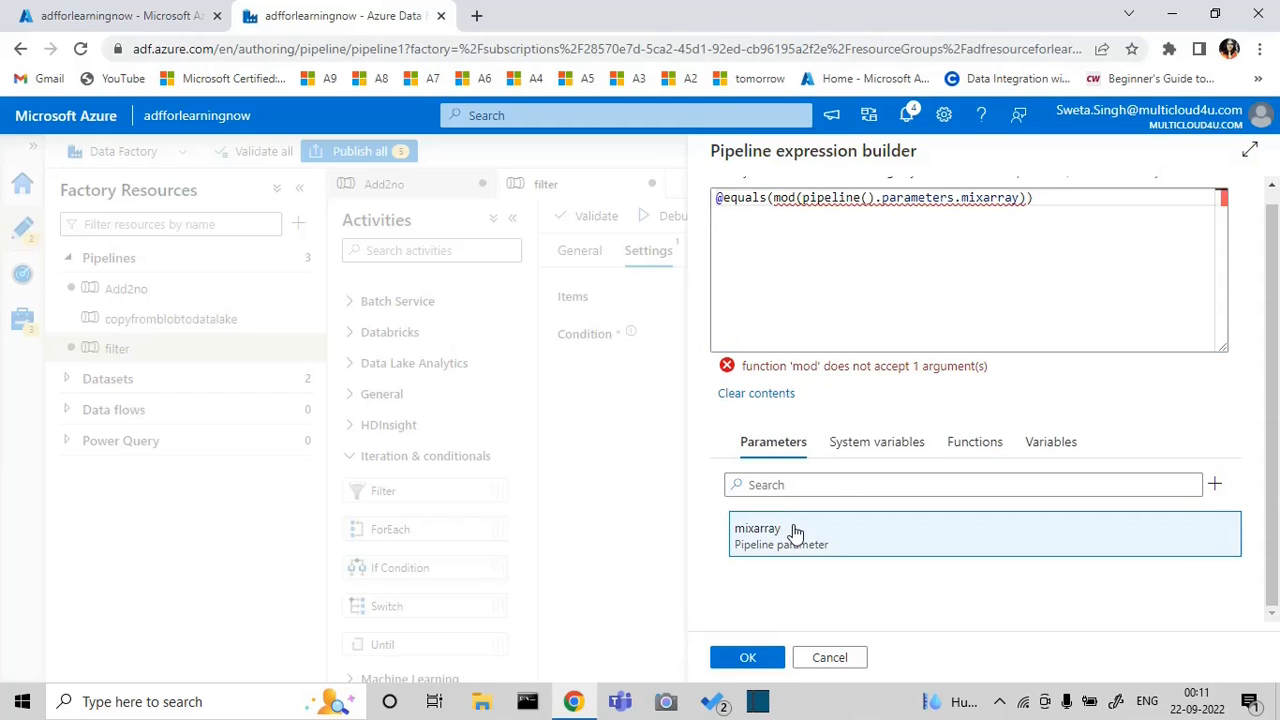
Step: Look through the system variables available for the Condition expression, then return to the pipeline parameters
{"action": "left_click", "coordinate": [1029, 200]}
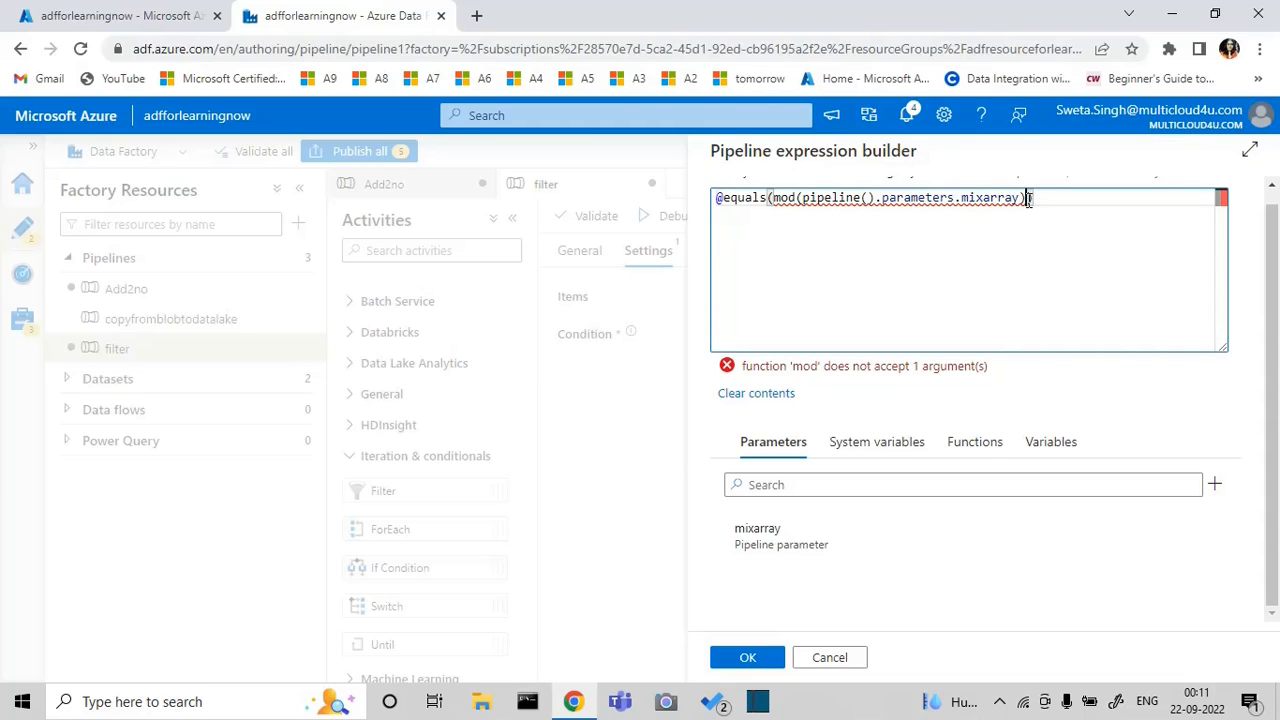
{"action": "left_click", "coordinate": [1021, 197]}
{"action": "type", "text": ","}
{"action": "left_click", "coordinate": [893, 447]}
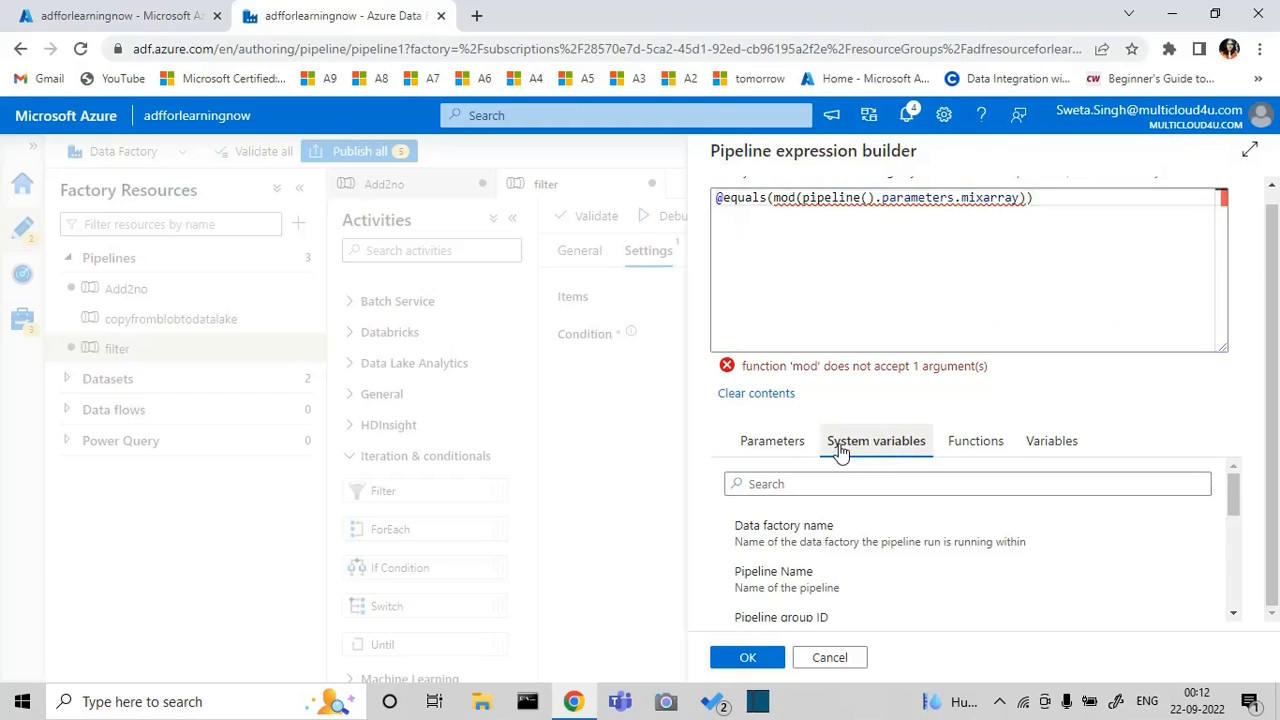
{"action": "left_click", "coordinate": [1234, 615]}
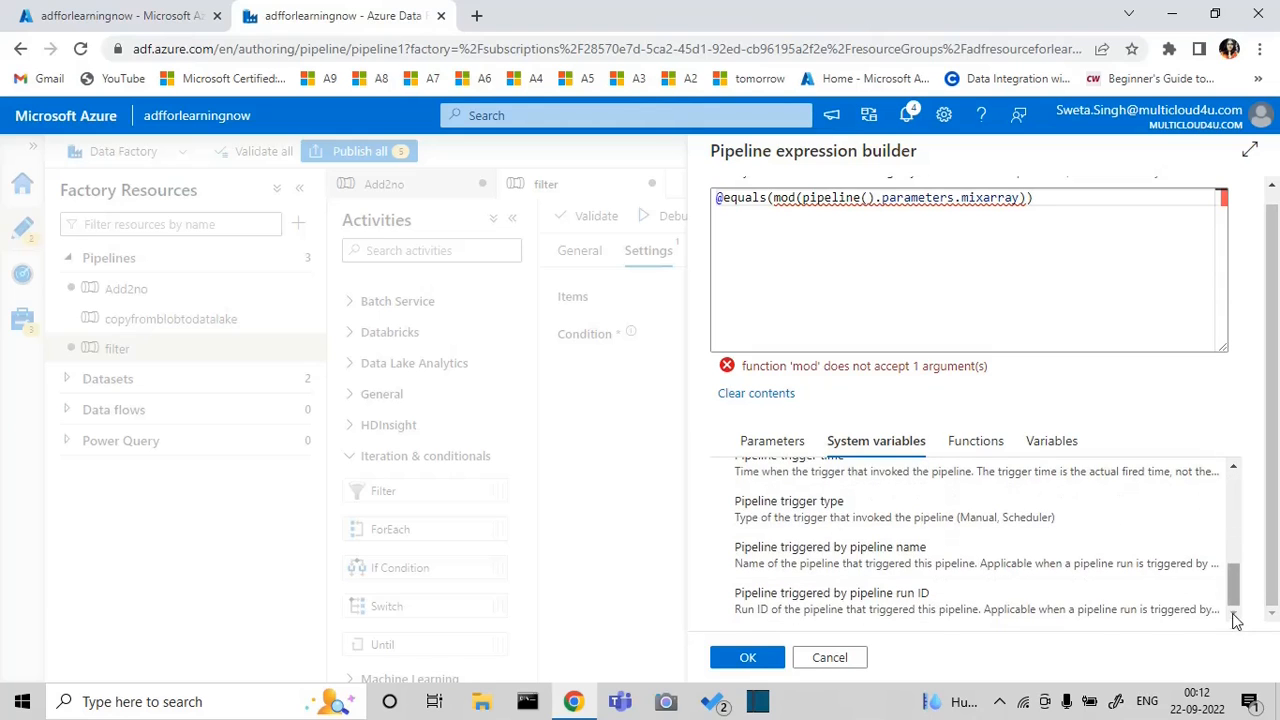
{"action": "left_click_drag", "start_coordinate": [1234, 585], "coordinate": [1236, 497]}
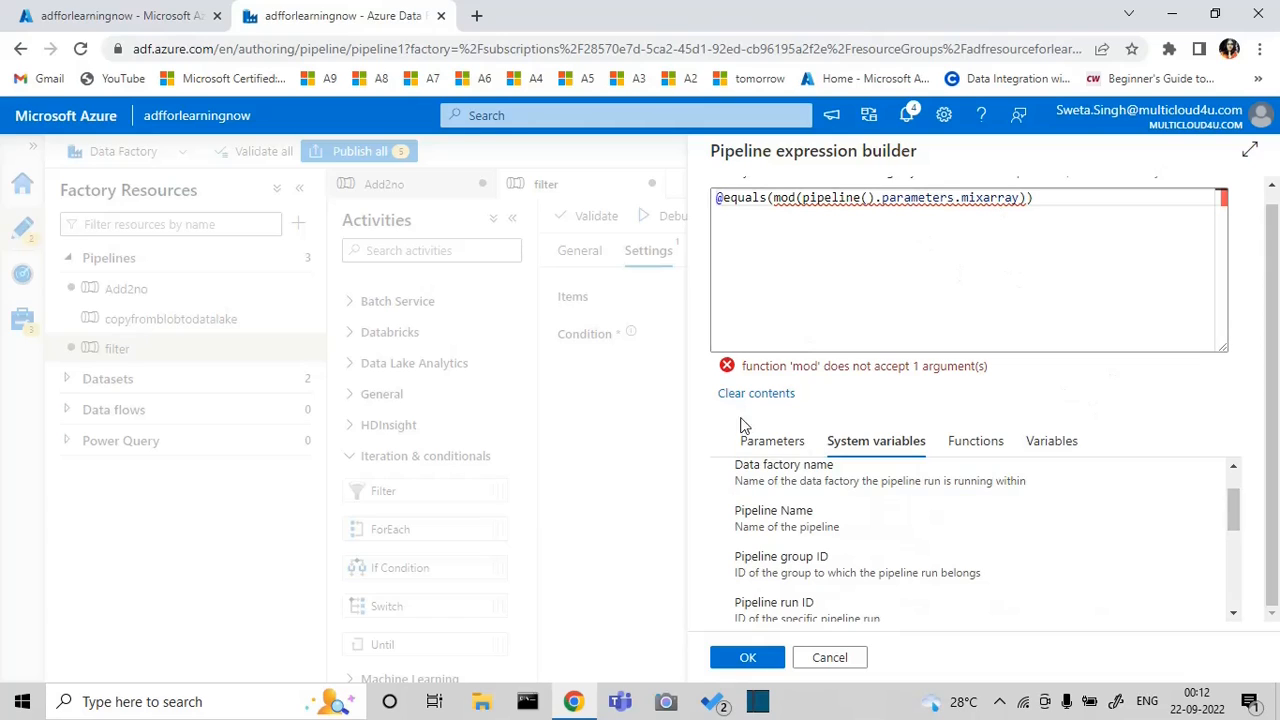
{"action": "left_click", "coordinate": [757, 445]}
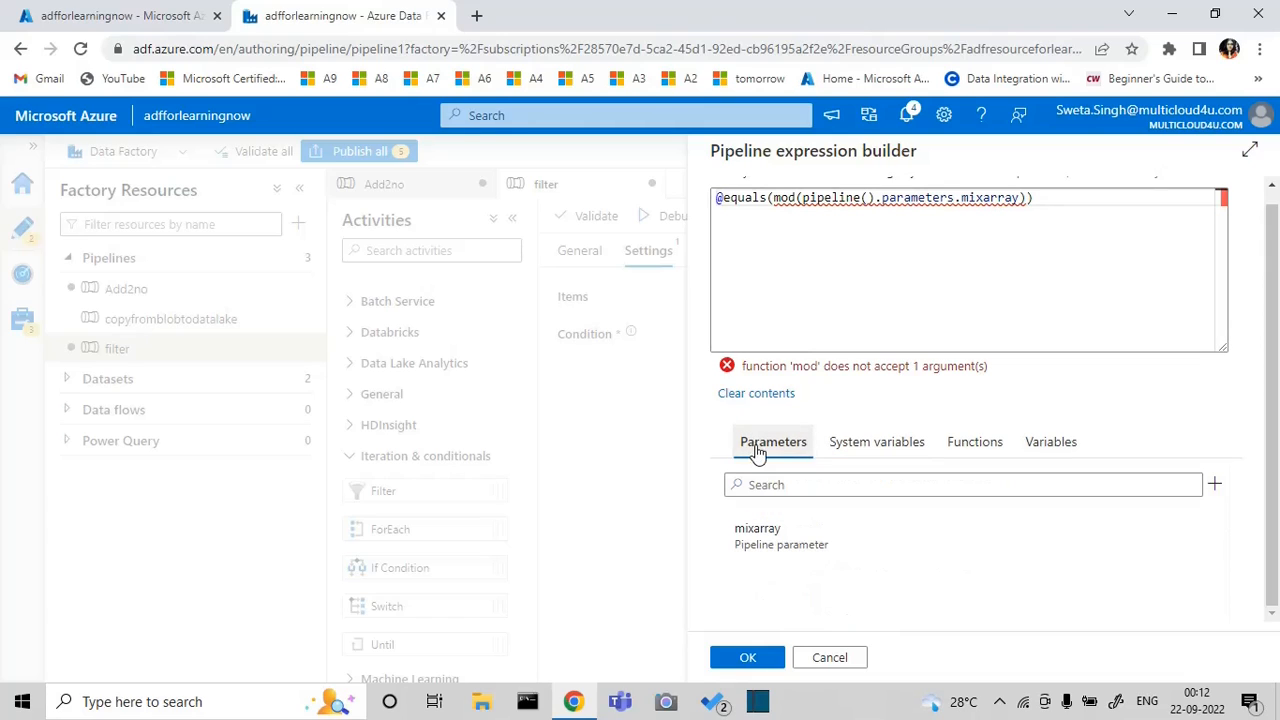
Step: Replace the mixarray parameter reference inside mod() with the arguments item() and 2
{"action": "left_click", "coordinate": [1021, 199]}
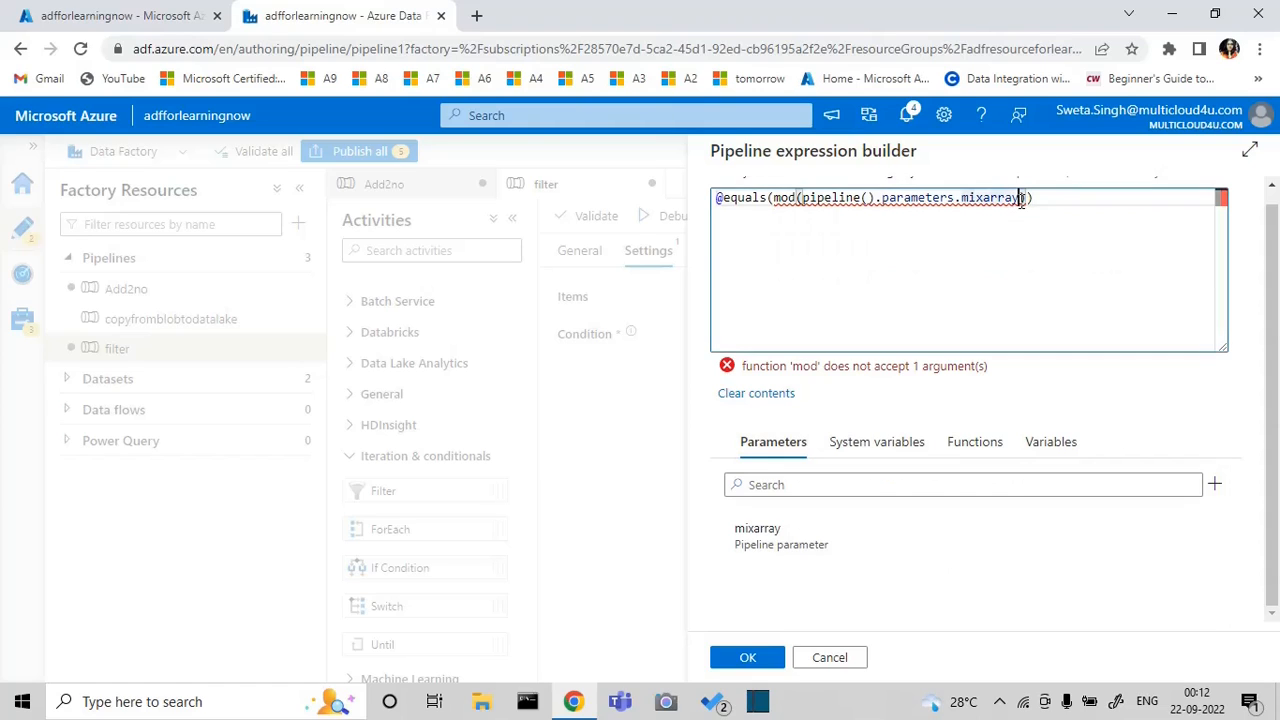
{"action": "left_click", "coordinate": [1025, 199]}
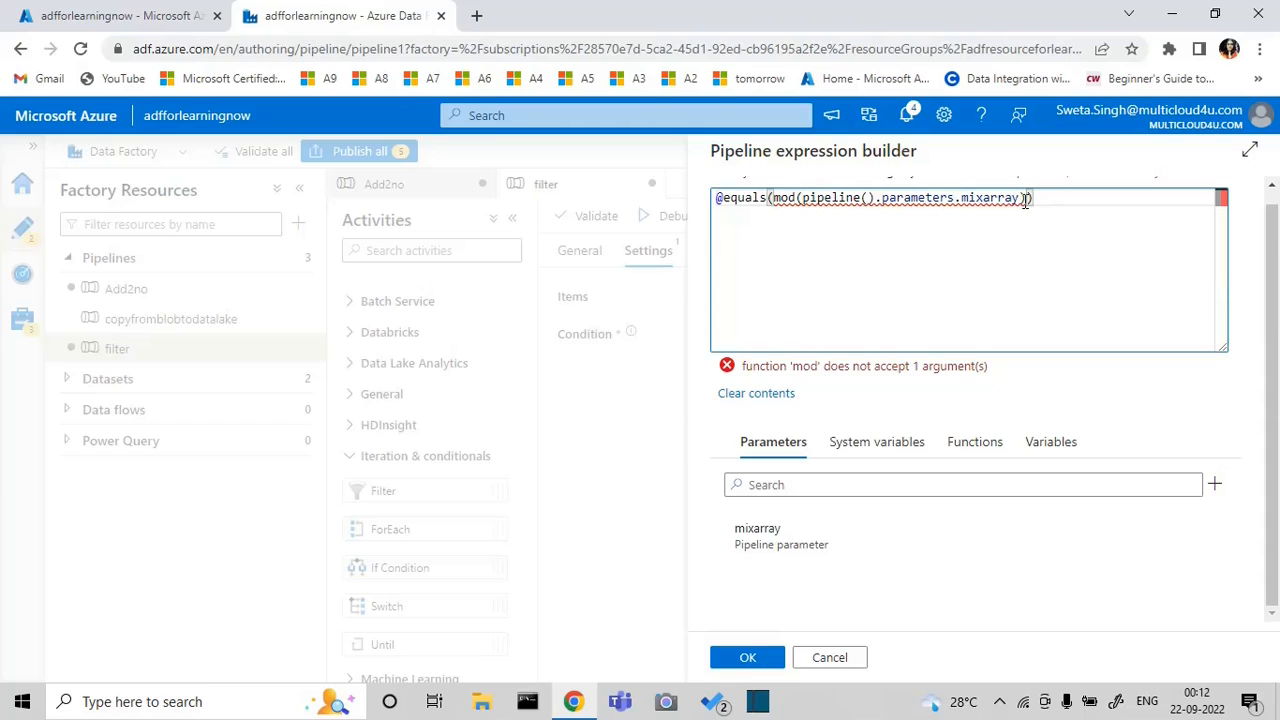
{"action": "key", "text": "BackSpace"}
{"action": "key", "text": "BackSpace"}
{"action": "key", "text": "BackSpace"}
{"action": "key", "text": "BackSpace"}
{"action": "key", "text": "BackSpace"}
{"action": "key", "text": "BackSpace"}
{"action": "key", "text": "BackSpace"}
{"action": "key", "text": "BackSpace"}
{"action": "key", "text": "BackSpace"}
{"action": "key", "text": "BackSpace"}
{"action": "key", "text": "BackSpace"}
{"action": "key", "text": "BackSpace"}
{"action": "key", "text": "BackSpace"}
{"action": "key", "text": "BackSpace"}
{"action": "key", "text": "BackSpace"}
{"action": "key", "text": "BackSpace"}
{"action": "key", "text": "BackSpace"}
{"action": "key", "text": "BackSpace"}
{"action": "key", "text": "BackSpace"}
{"action": "key", "text": "BackSpace"}
{"action": "key", "text": "BackSpace"}
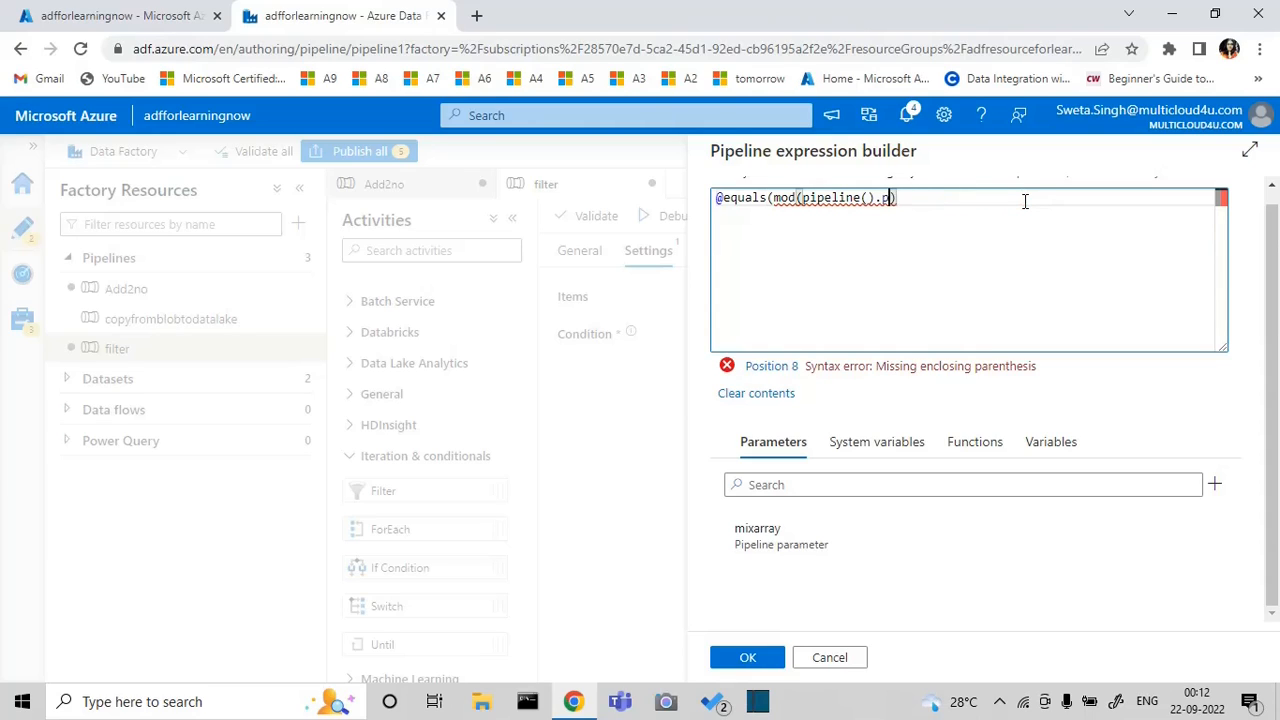
{"action": "key", "text": "BackSpace"}
{"action": "key", "text": "BackSpace"}
{"action": "key", "text": "BackSpace"}
{"action": "key", "text": "BackSpace"}
{"action": "key", "text": "BackSpace"}
{"action": "key", "text": "BackSpace"}
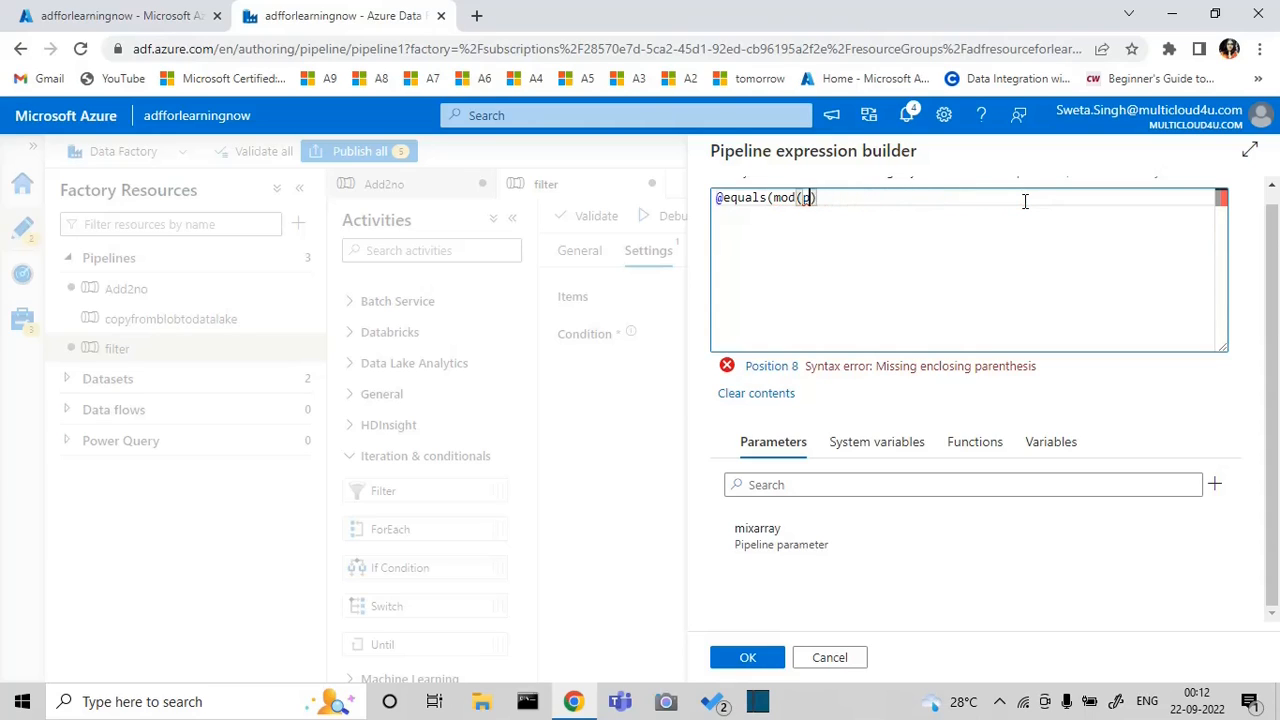
{"action": "type", "text": "item(),2)"}
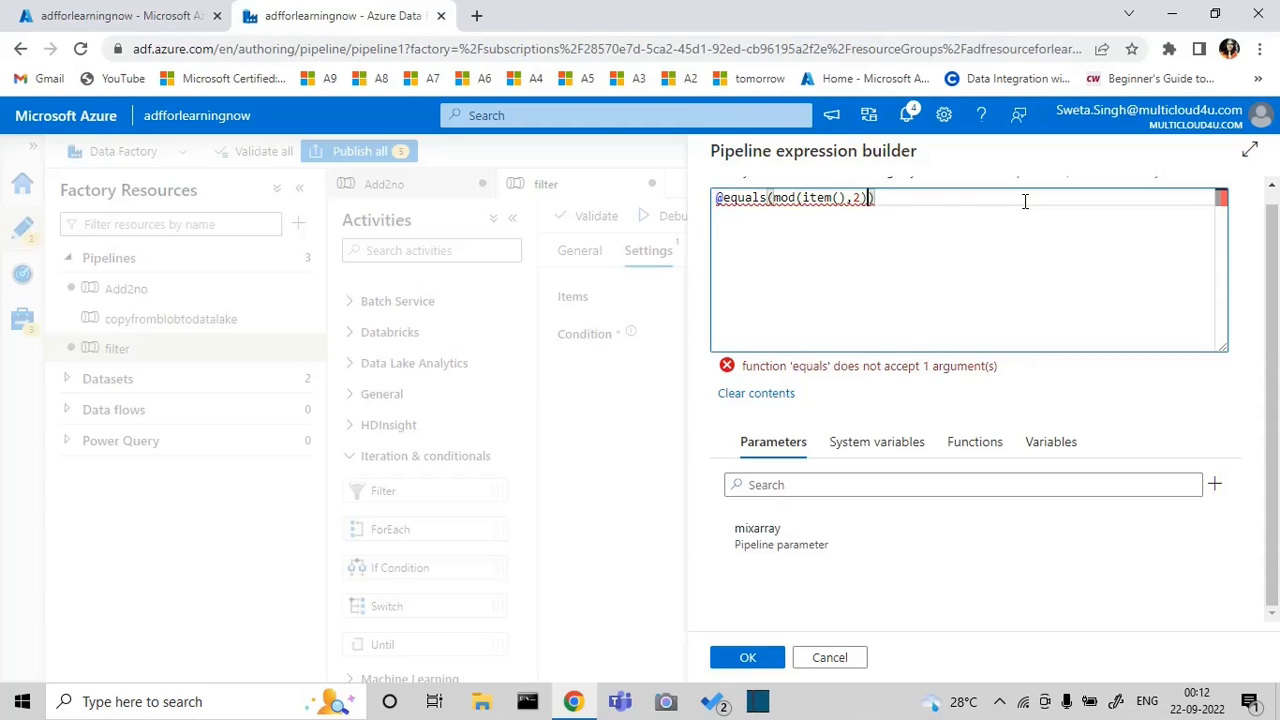
{"action": "type", "text": ",0"}
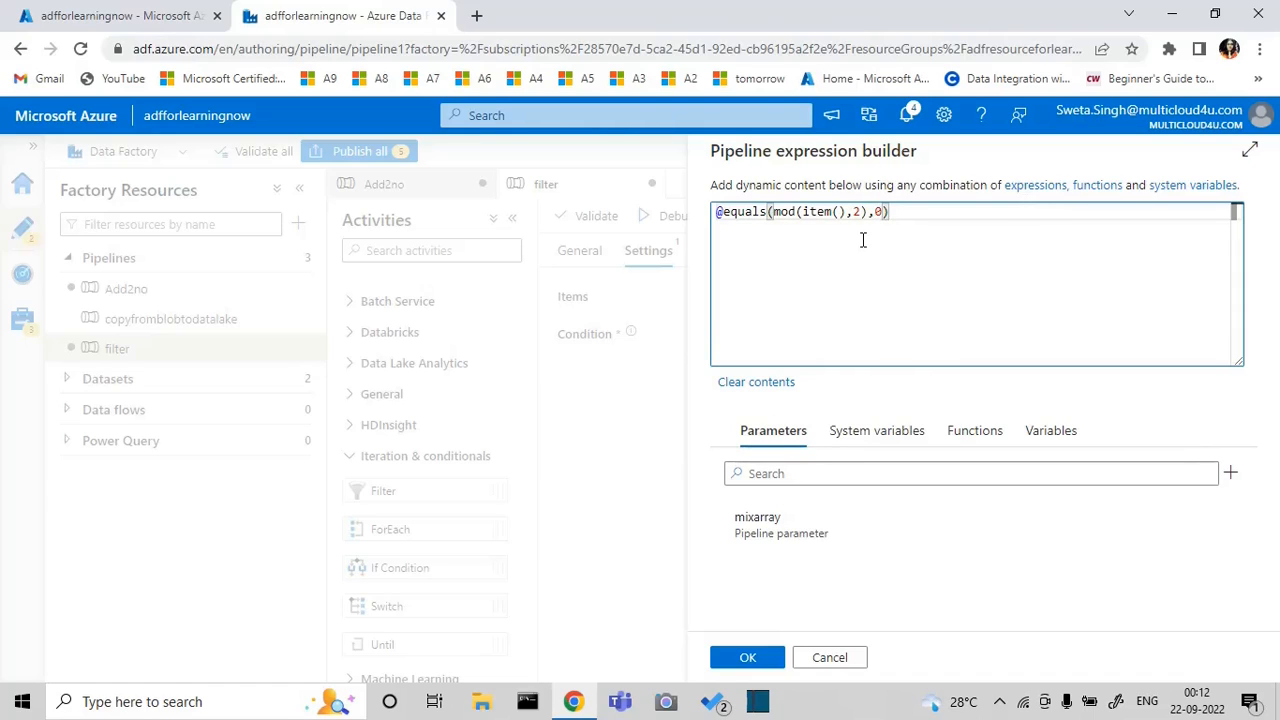
{"action": "mouse_move", "coordinate": [788, 216]}
{"action": "left_click", "coordinate": [752, 657]}
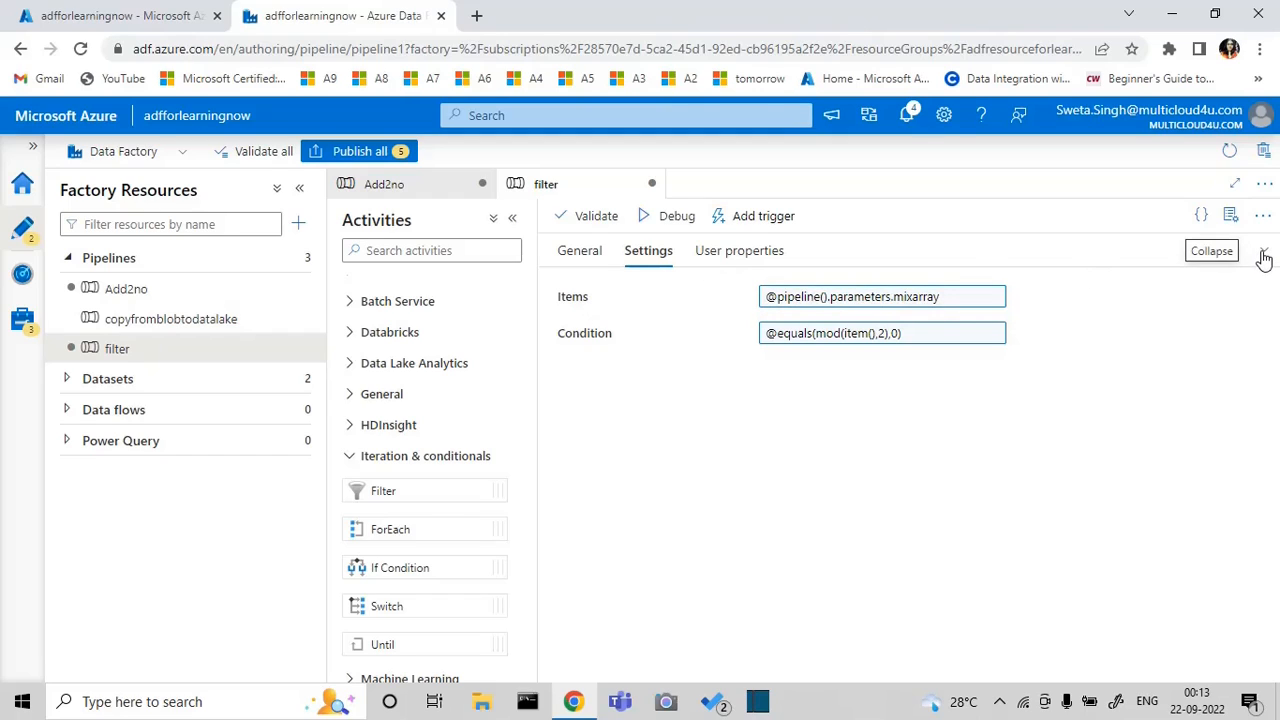
Step: Reopen Filter1's Condition expression to review how equals(), mod() and item() are nested, and close it unchanged
{"action": "left_click", "coordinate": [924, 334]}
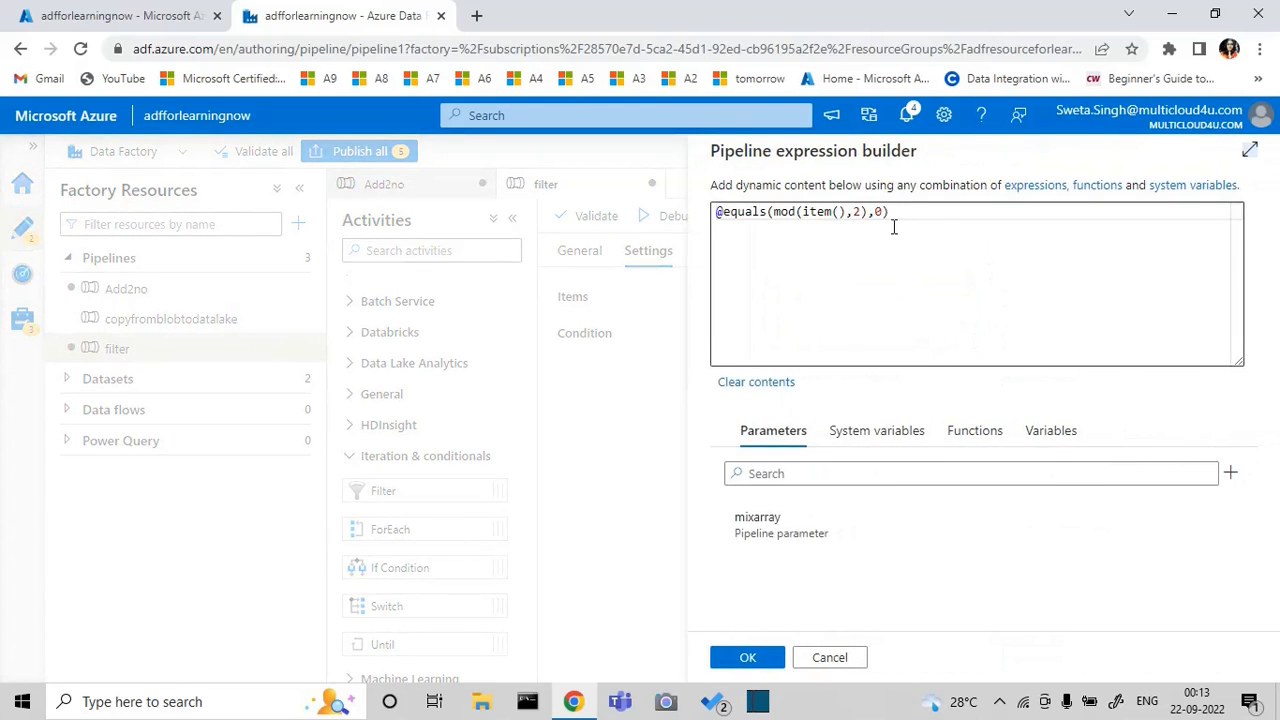
{"action": "mouse_move", "coordinate": [747, 216]}
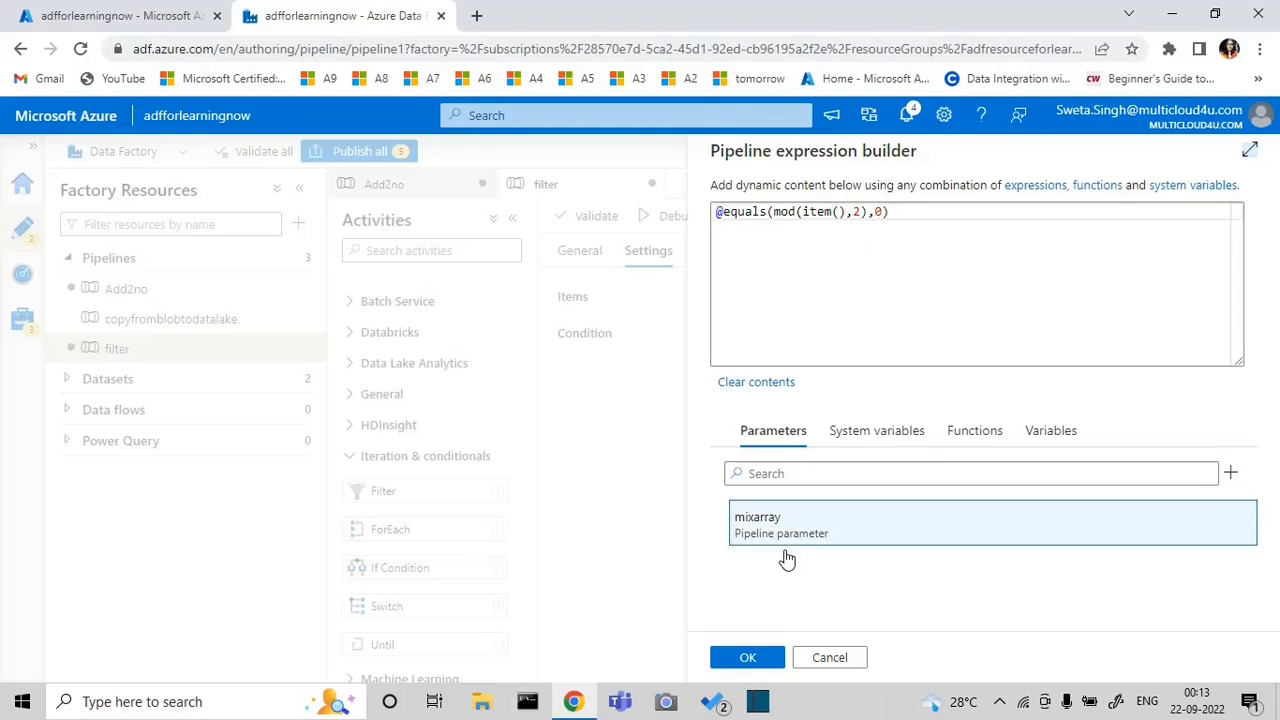
{"action": "left_click", "coordinate": [749, 658]}
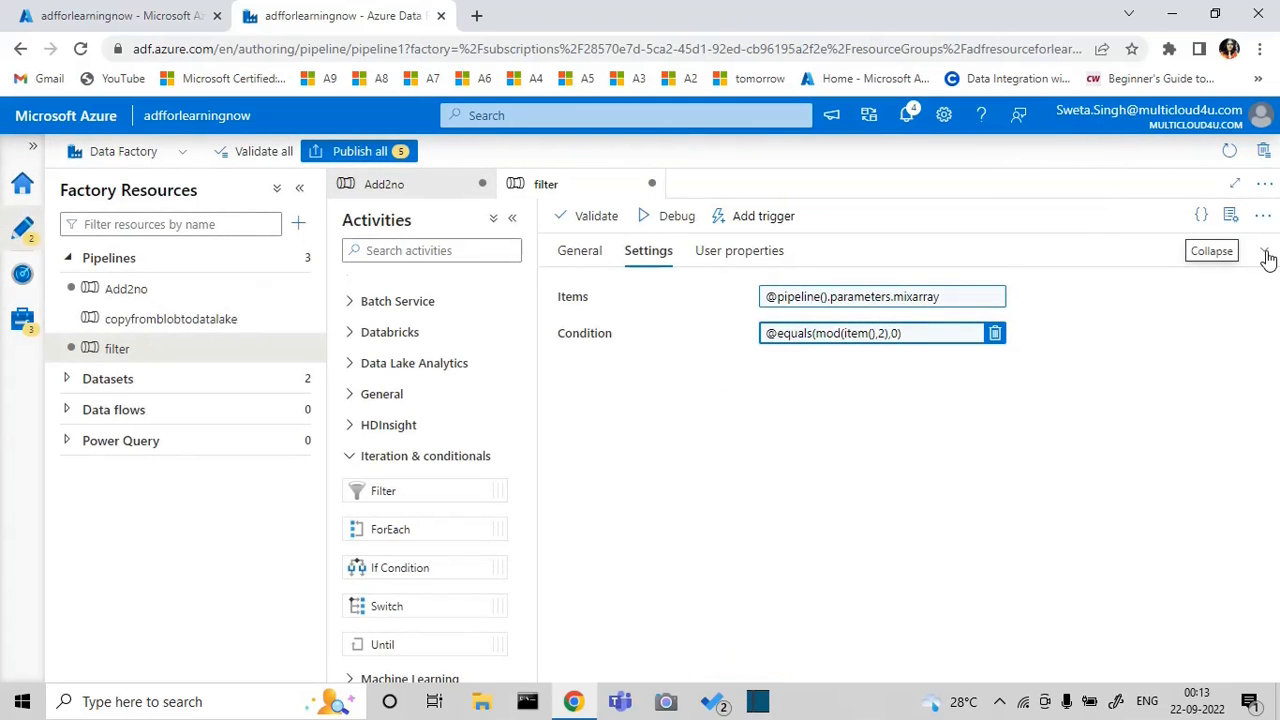
Step: Start a debug run of the filter pipeline with the mixarray value [2,4,7,13,55,24,8]
{"action": "left_click", "coordinate": [1265, 254]}
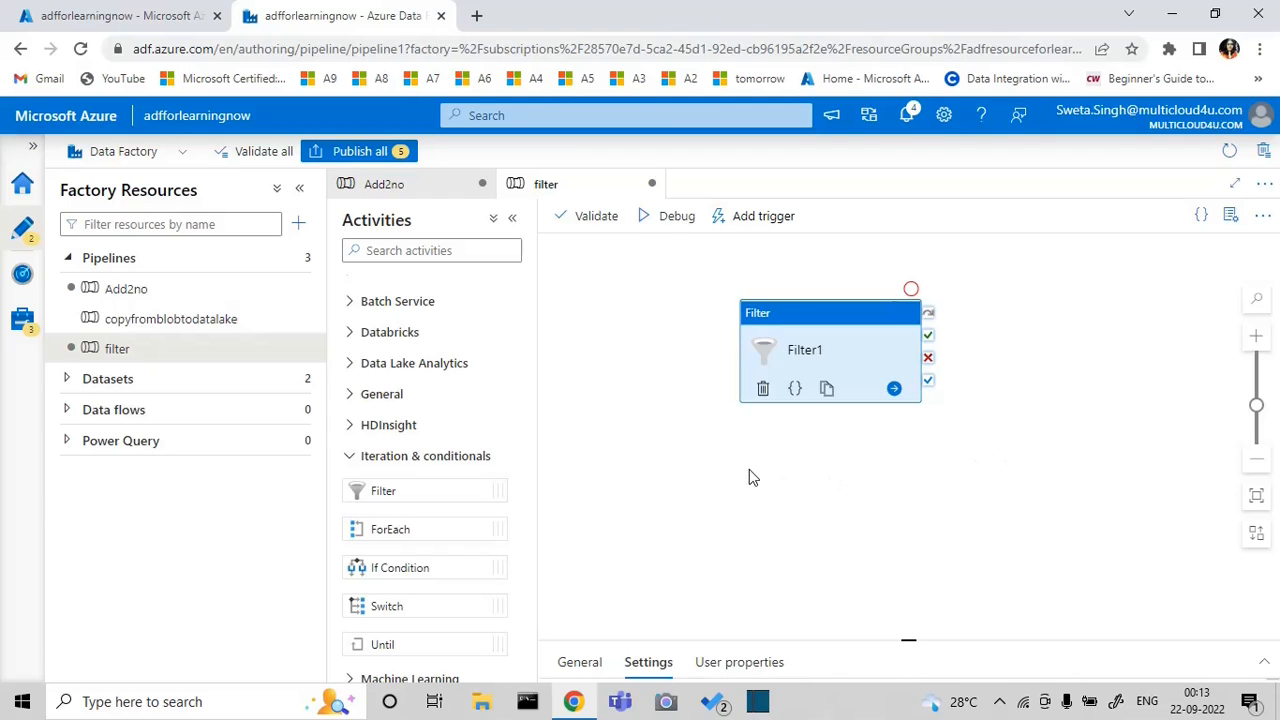
{"action": "left_click", "coordinate": [680, 225]}
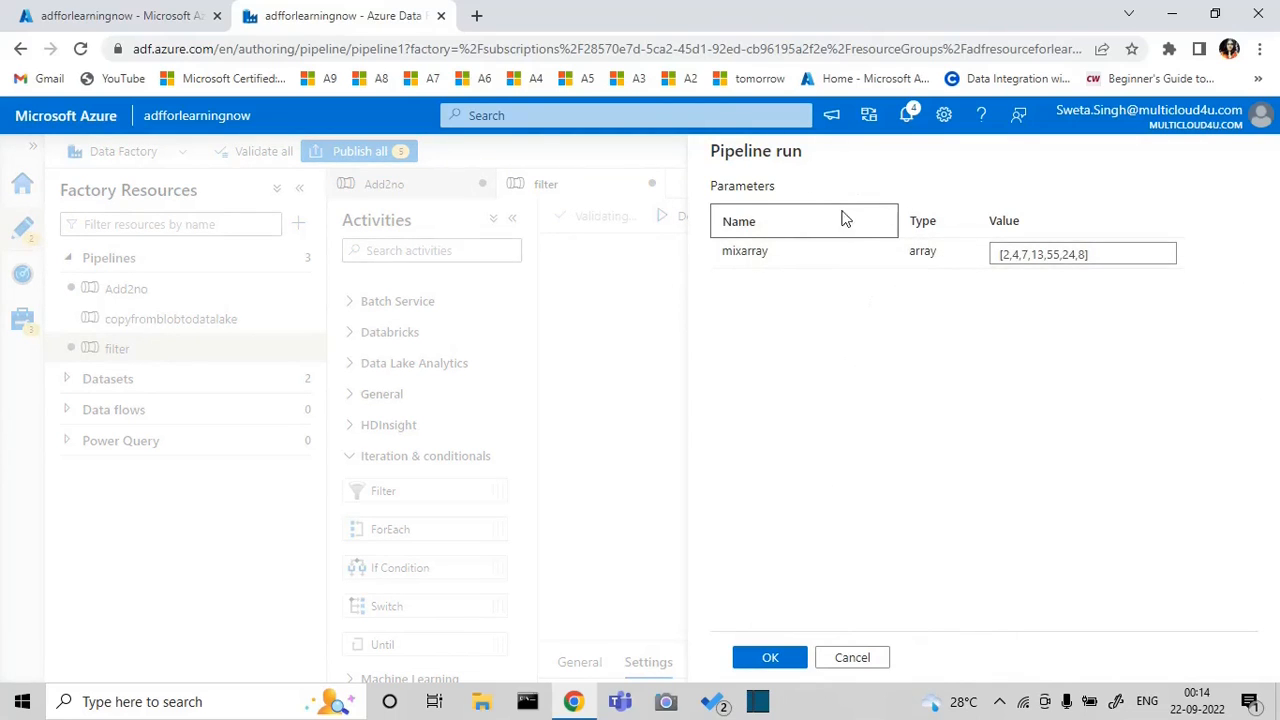
{"action": "left_click", "coordinate": [772, 664]}
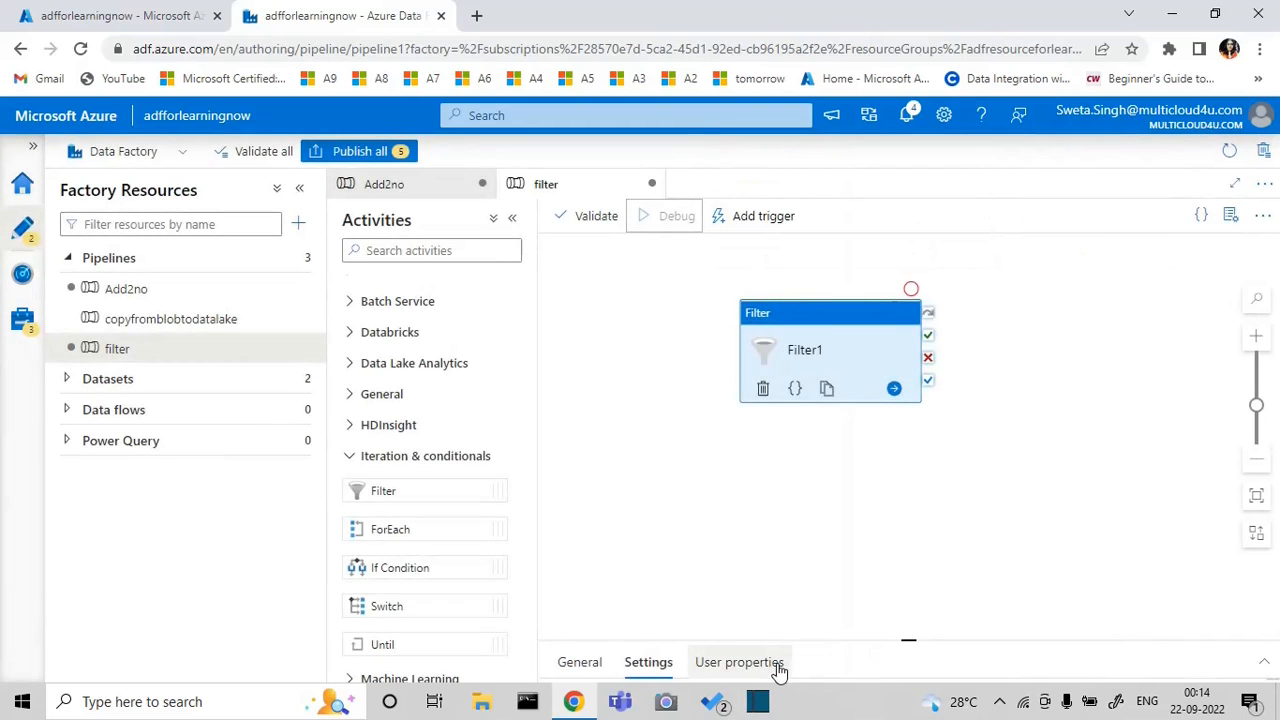
Step: Examine the output of the Filter1 activity from the debug run, and return to the pipeline canvas
{"action": "left_click", "coordinate": [1107, 601]}
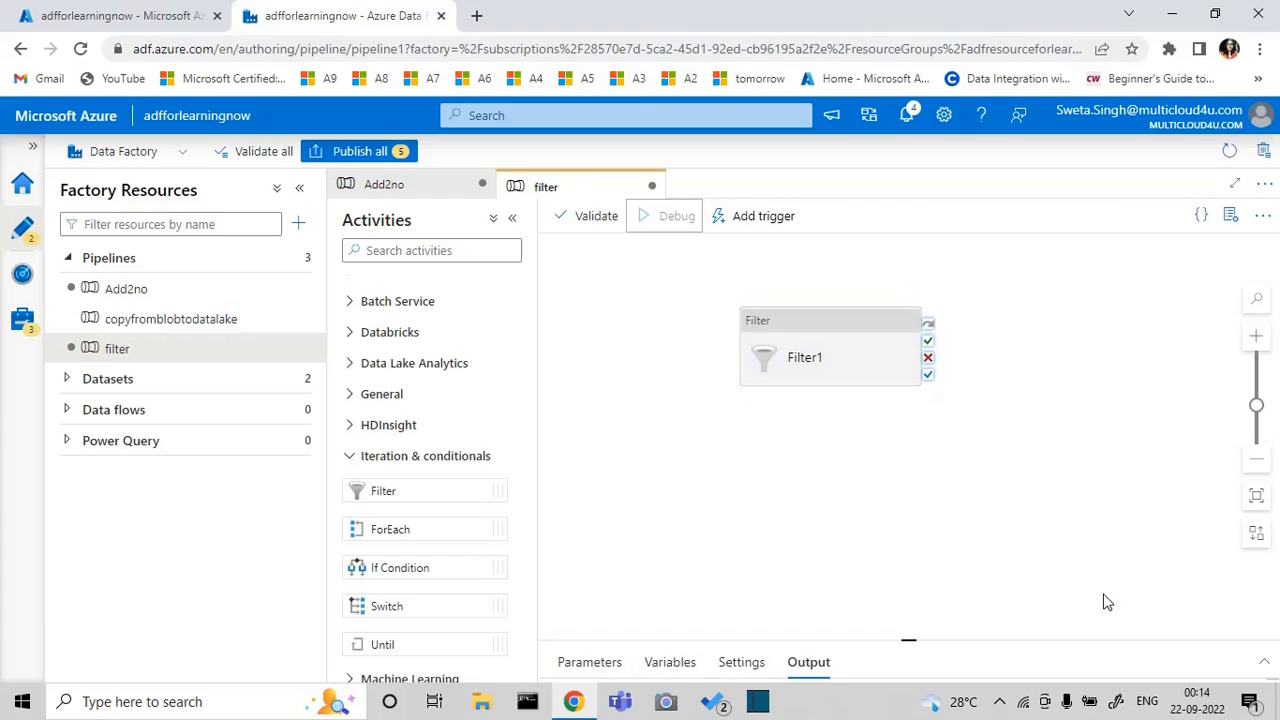
{"action": "left_click", "coordinate": [1262, 662]}
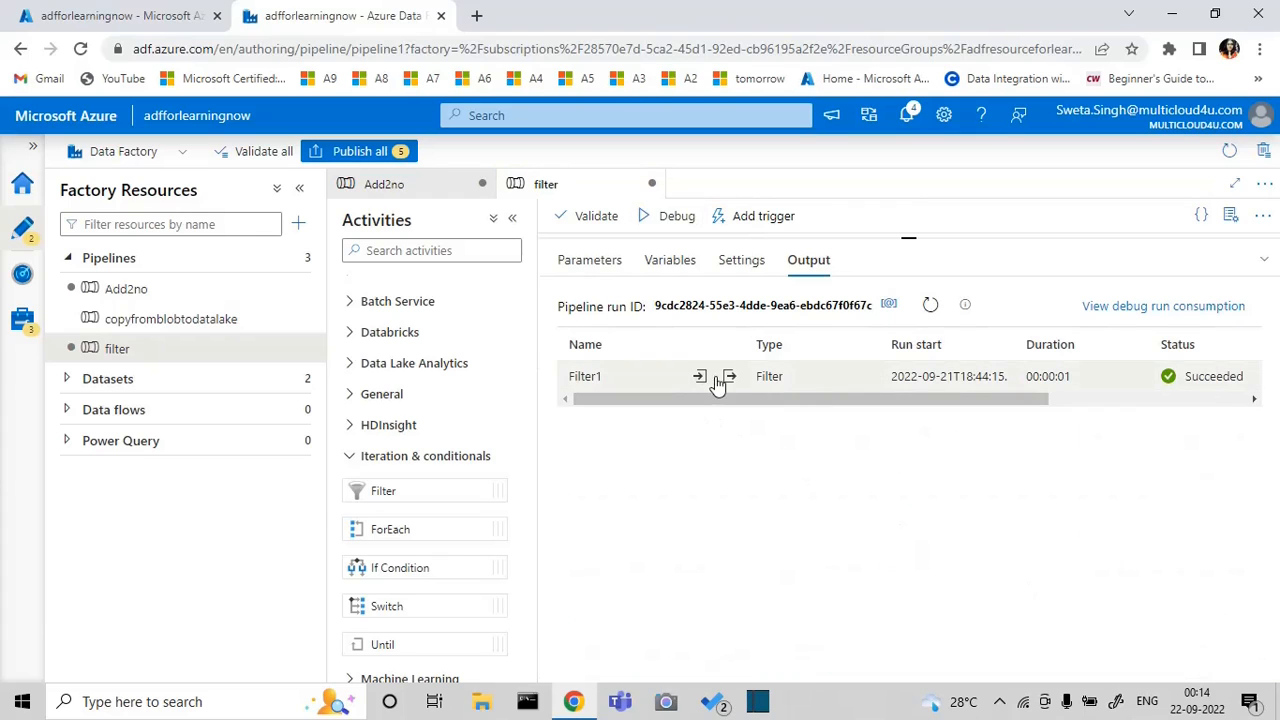
{"action": "left_click", "coordinate": [729, 381]}
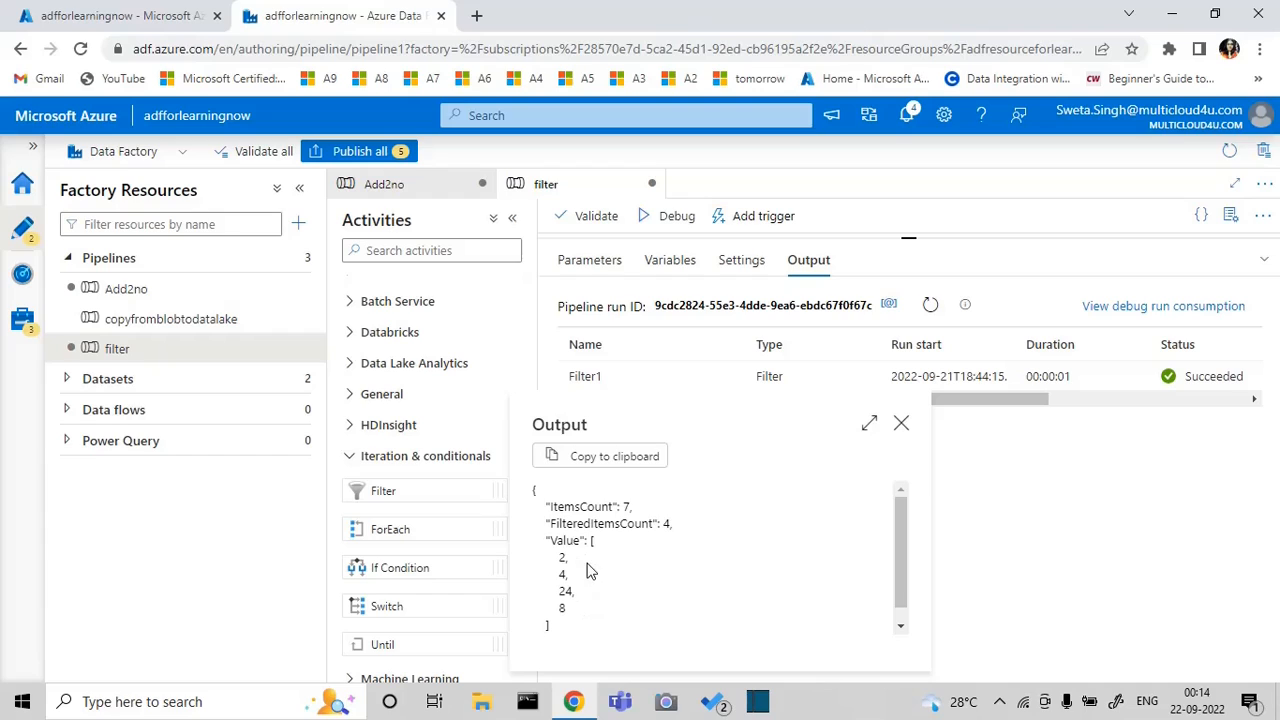
{"action": "left_click", "coordinate": [901, 423]}
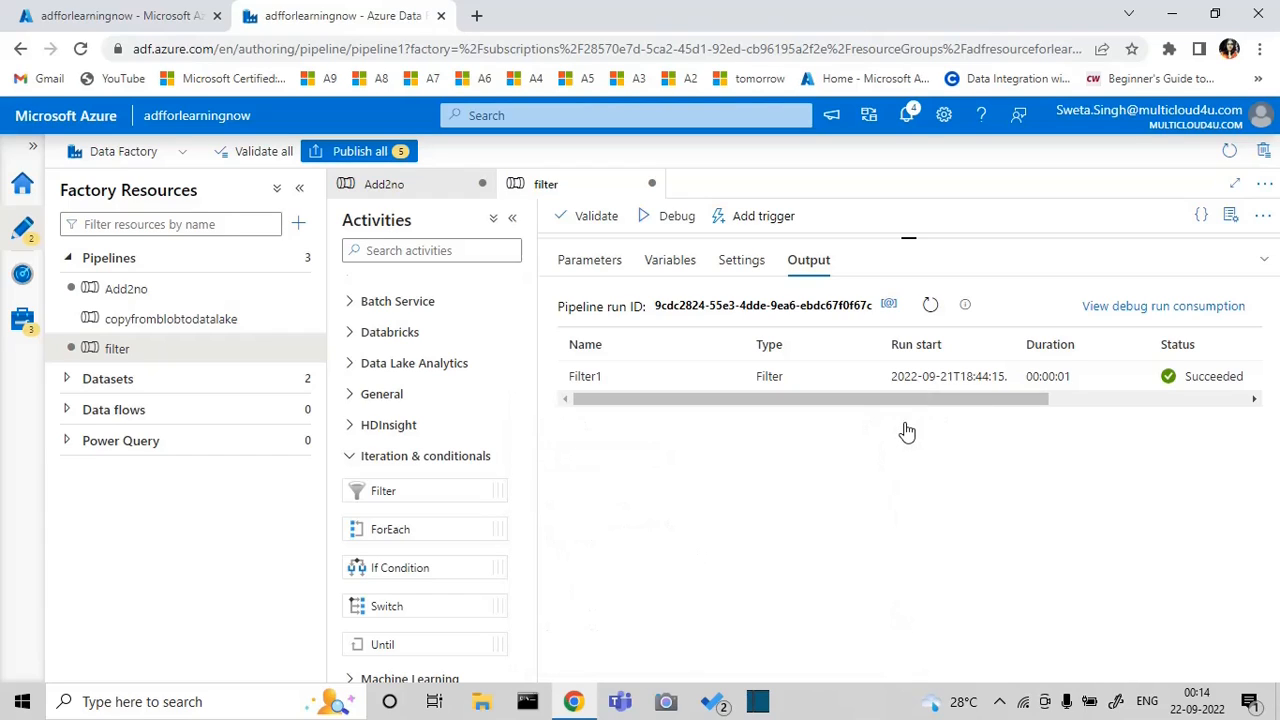
{"action": "left_click", "coordinate": [1264, 259]}
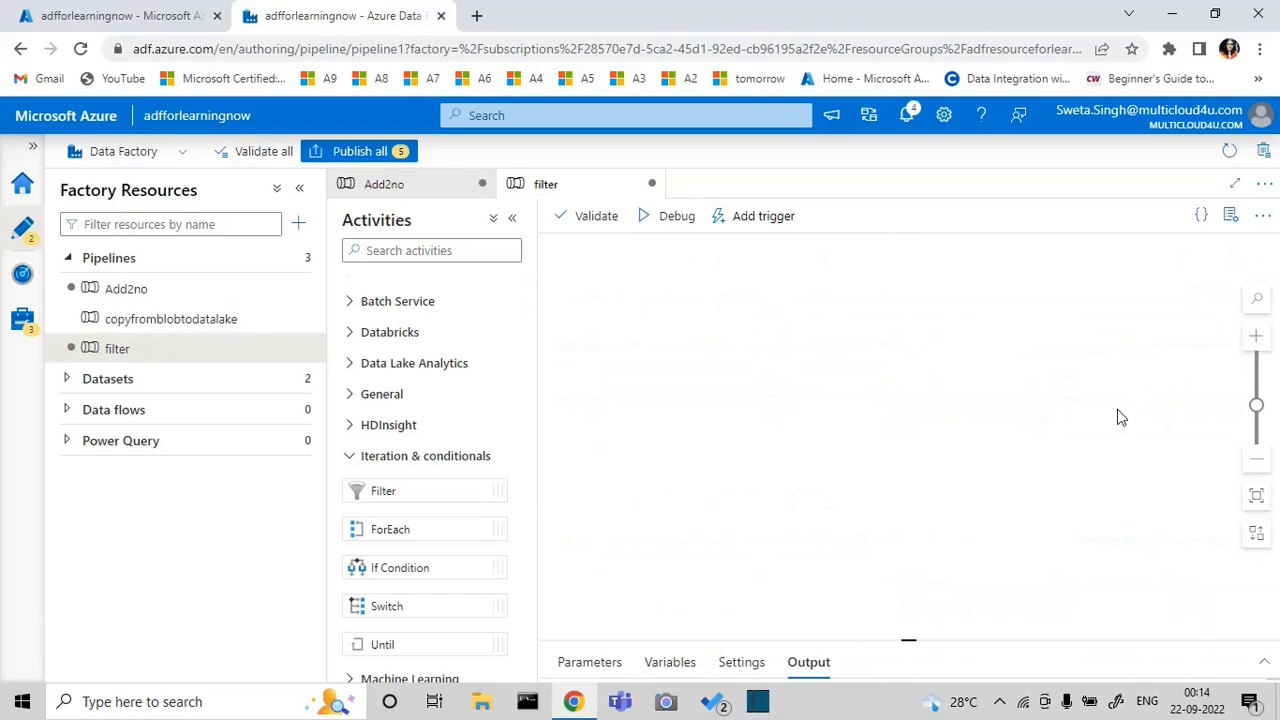